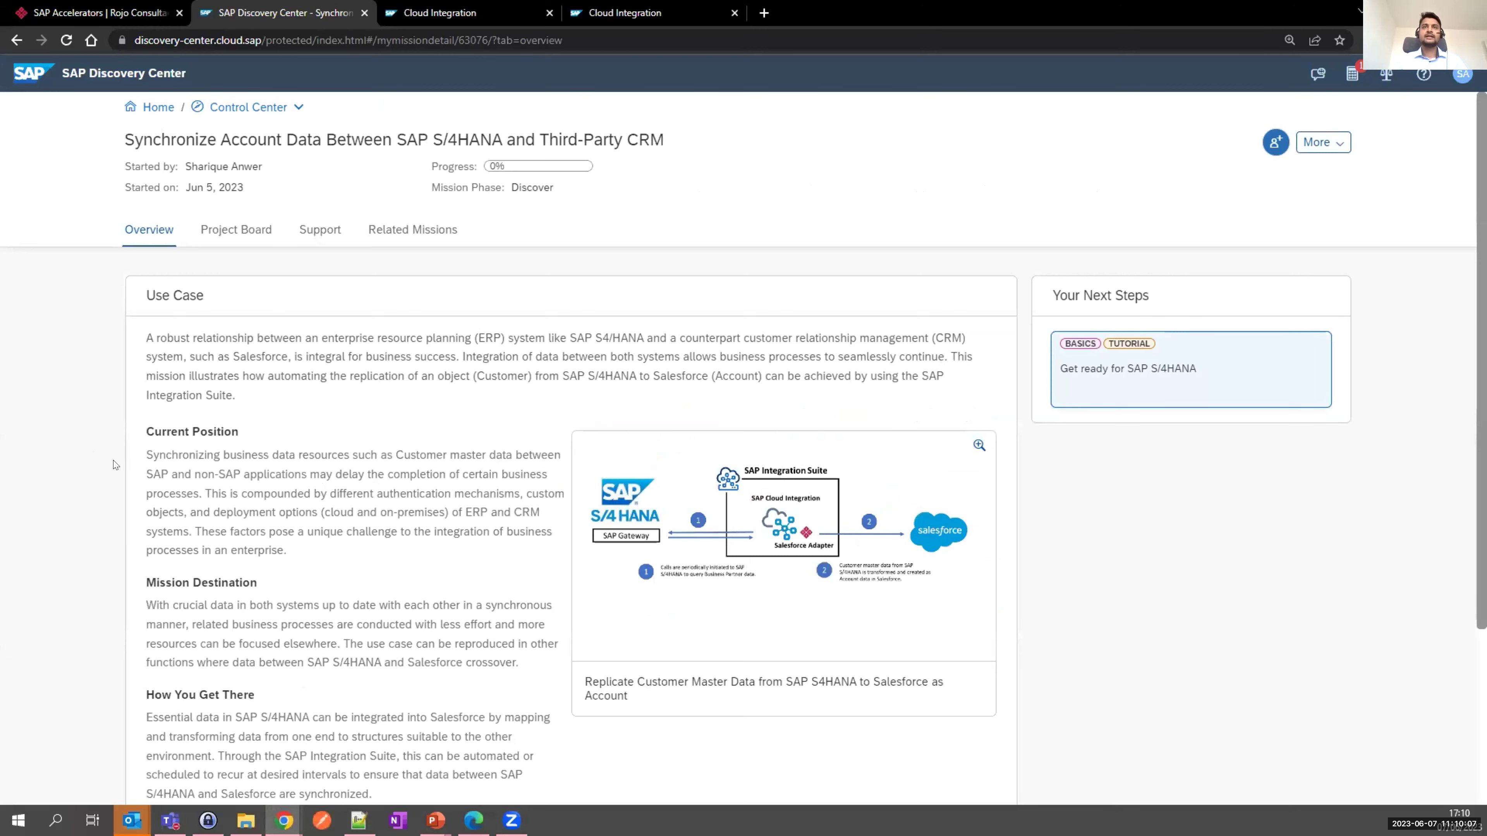
Step: Review the mission overview, covering its title, use case, Current Position and Mission Destination sections
{"action": "scroll", "coordinate": [115, 464], "scroll_direction": "down", "scroll_amount": 3}
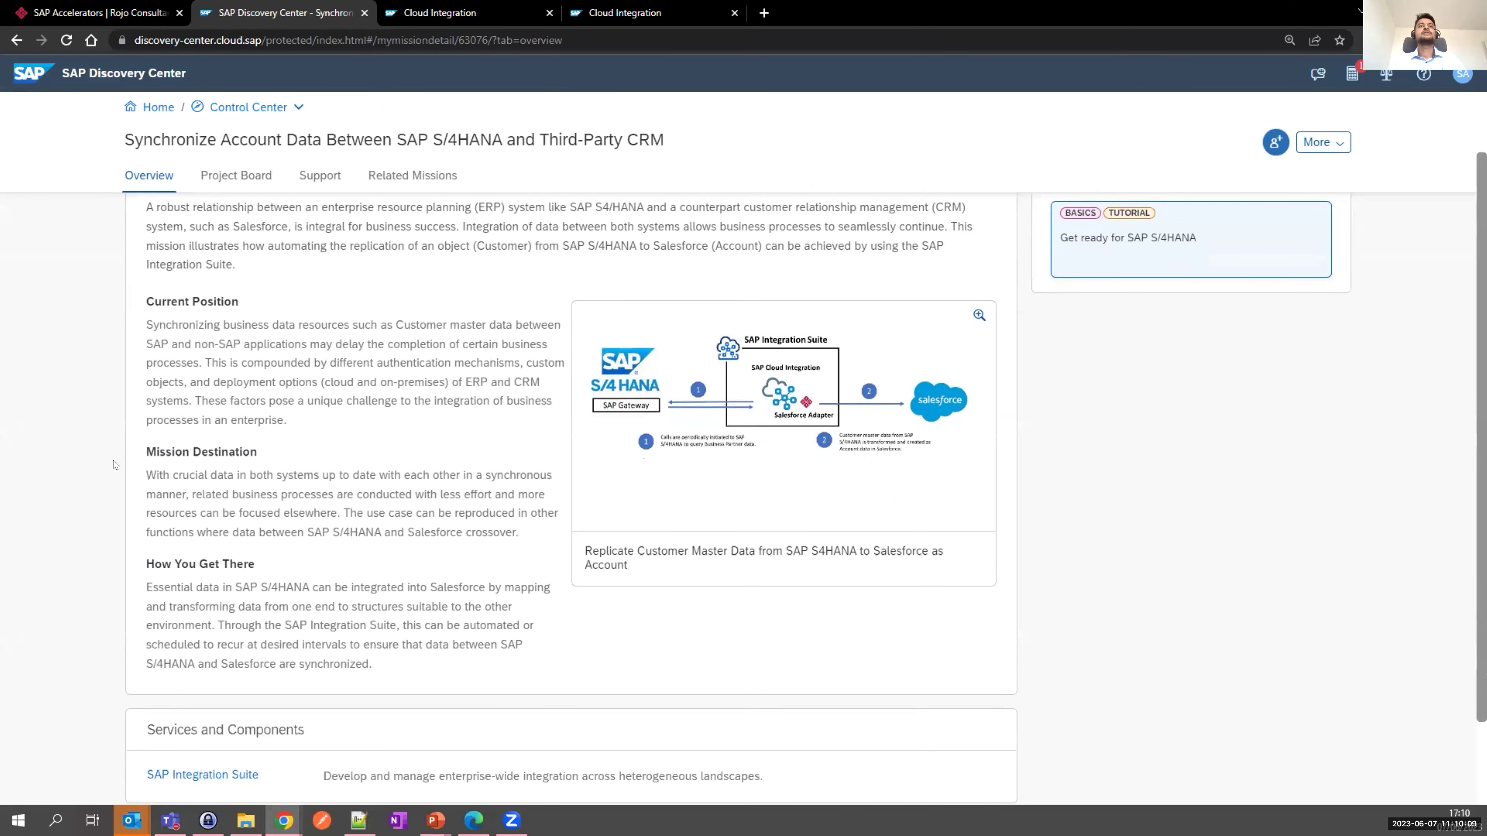
{"action": "scroll", "coordinate": [114, 465], "scroll_direction": "up", "scroll_amount": 3}
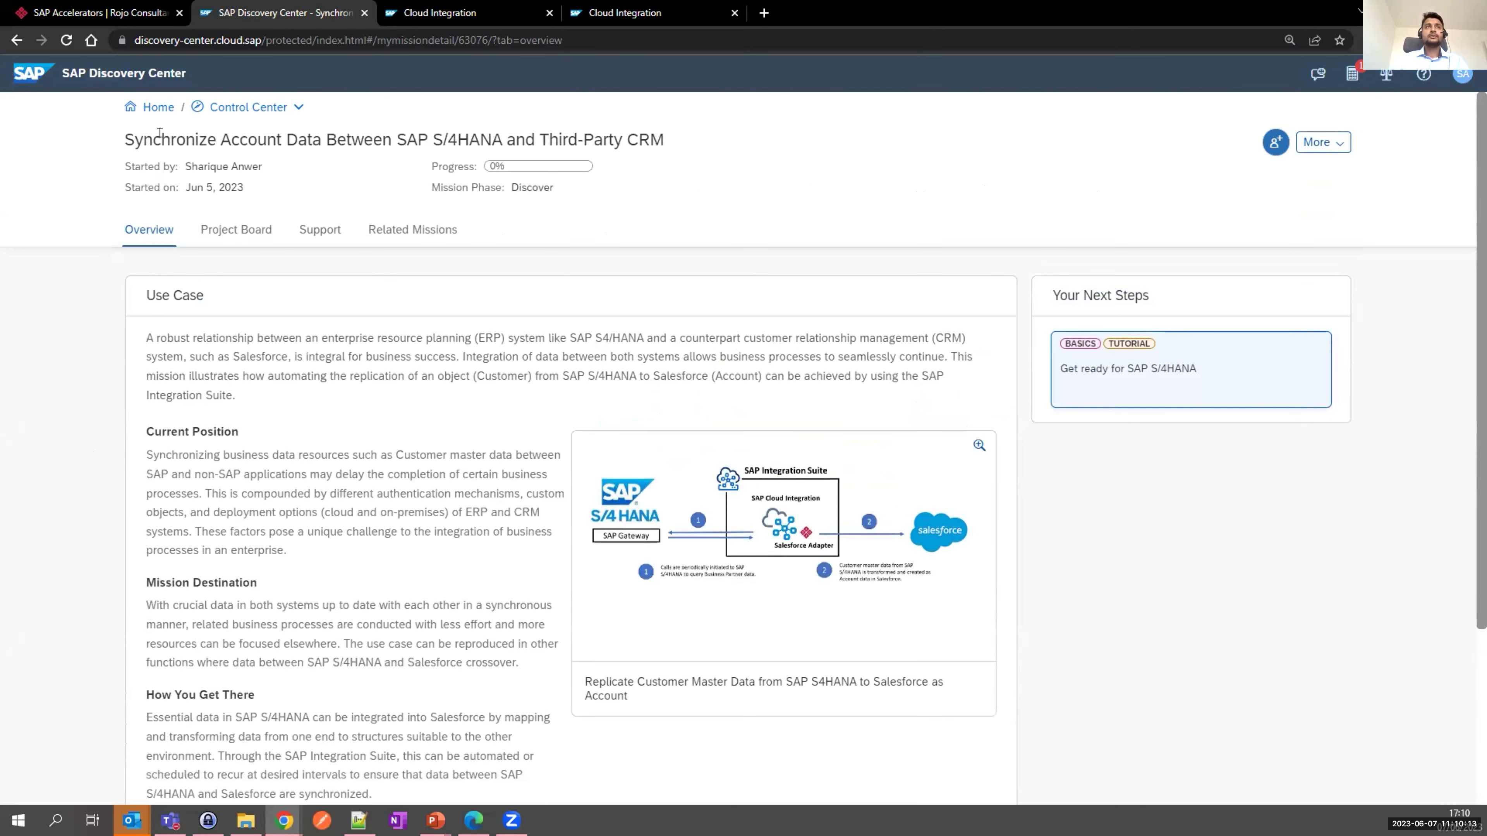
{"action": "left_click_drag", "start_coordinate": [161, 139], "coordinate": [664, 140]}
{"action": "scroll", "coordinate": [242, 320], "scroll_direction": "down", "scroll_amount": 3}
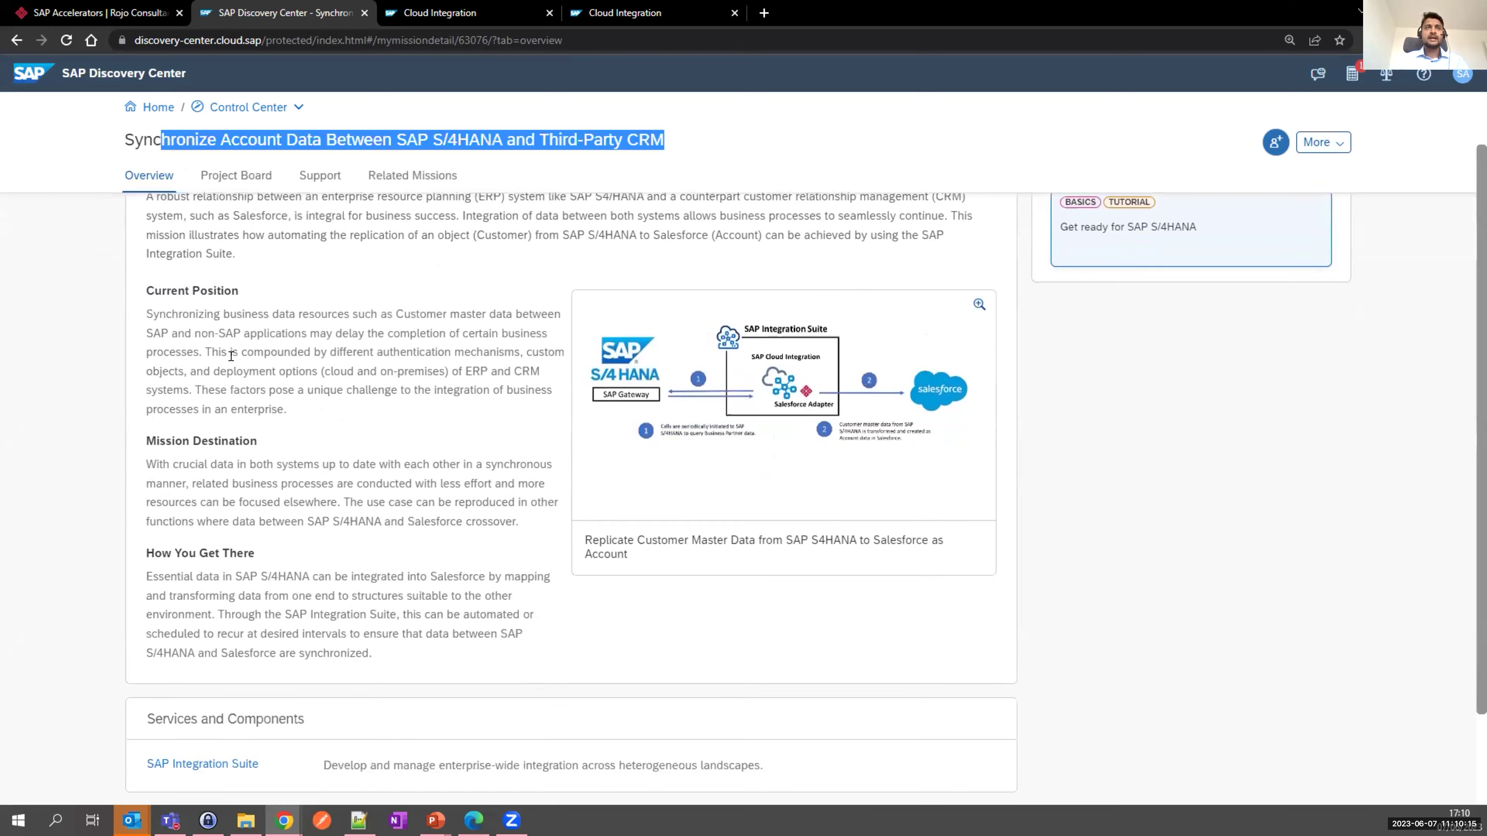
{"action": "scroll", "coordinate": [231, 357], "scroll_direction": "up", "scroll_amount": 1}
{"action": "scroll", "coordinate": [231, 356], "scroll_direction": "up", "scroll_amount": 2}
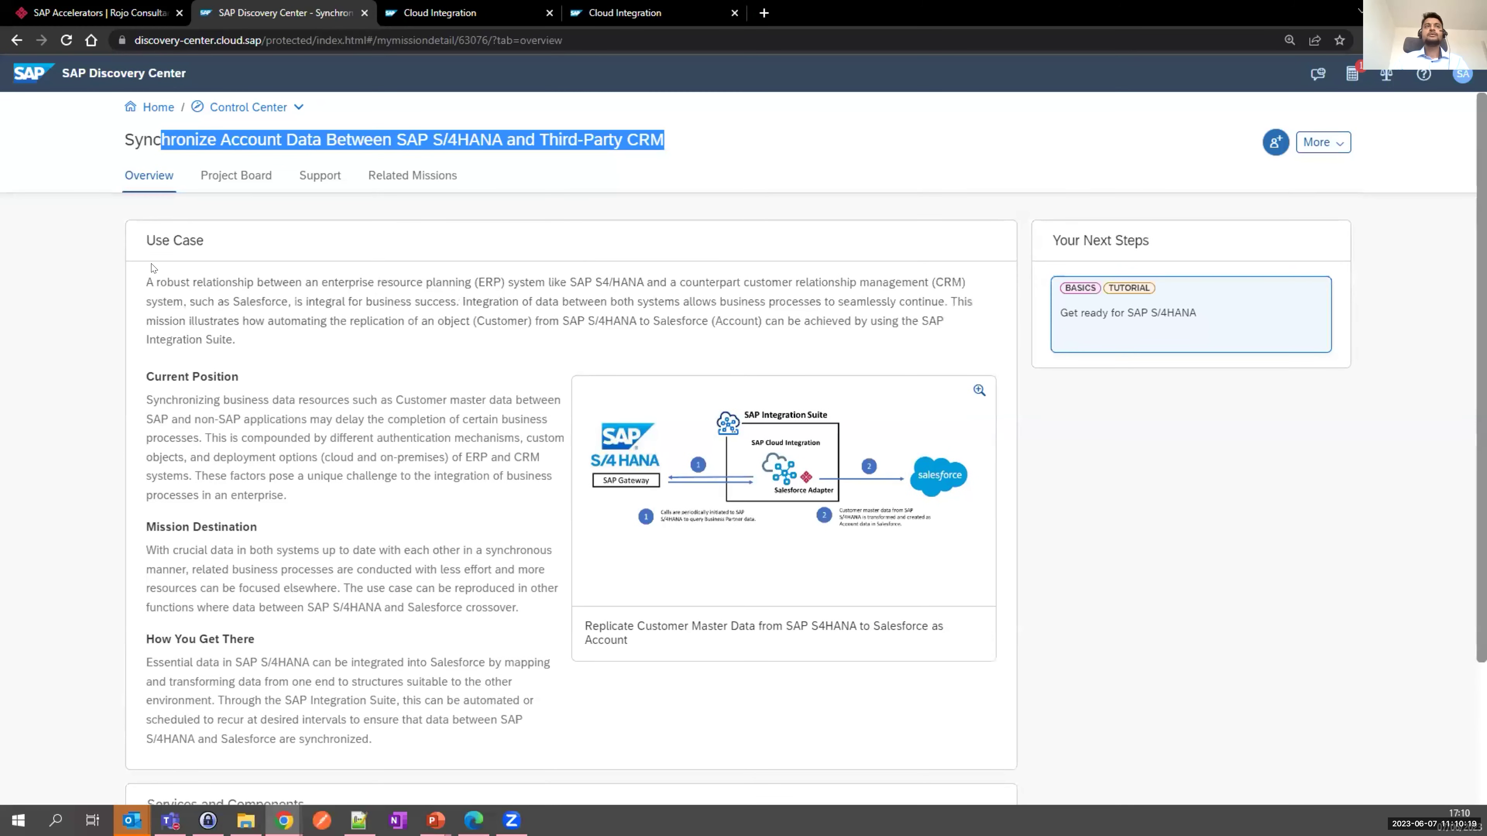
{"action": "left_click_drag", "start_coordinate": [154, 281], "coordinate": [259, 309]}
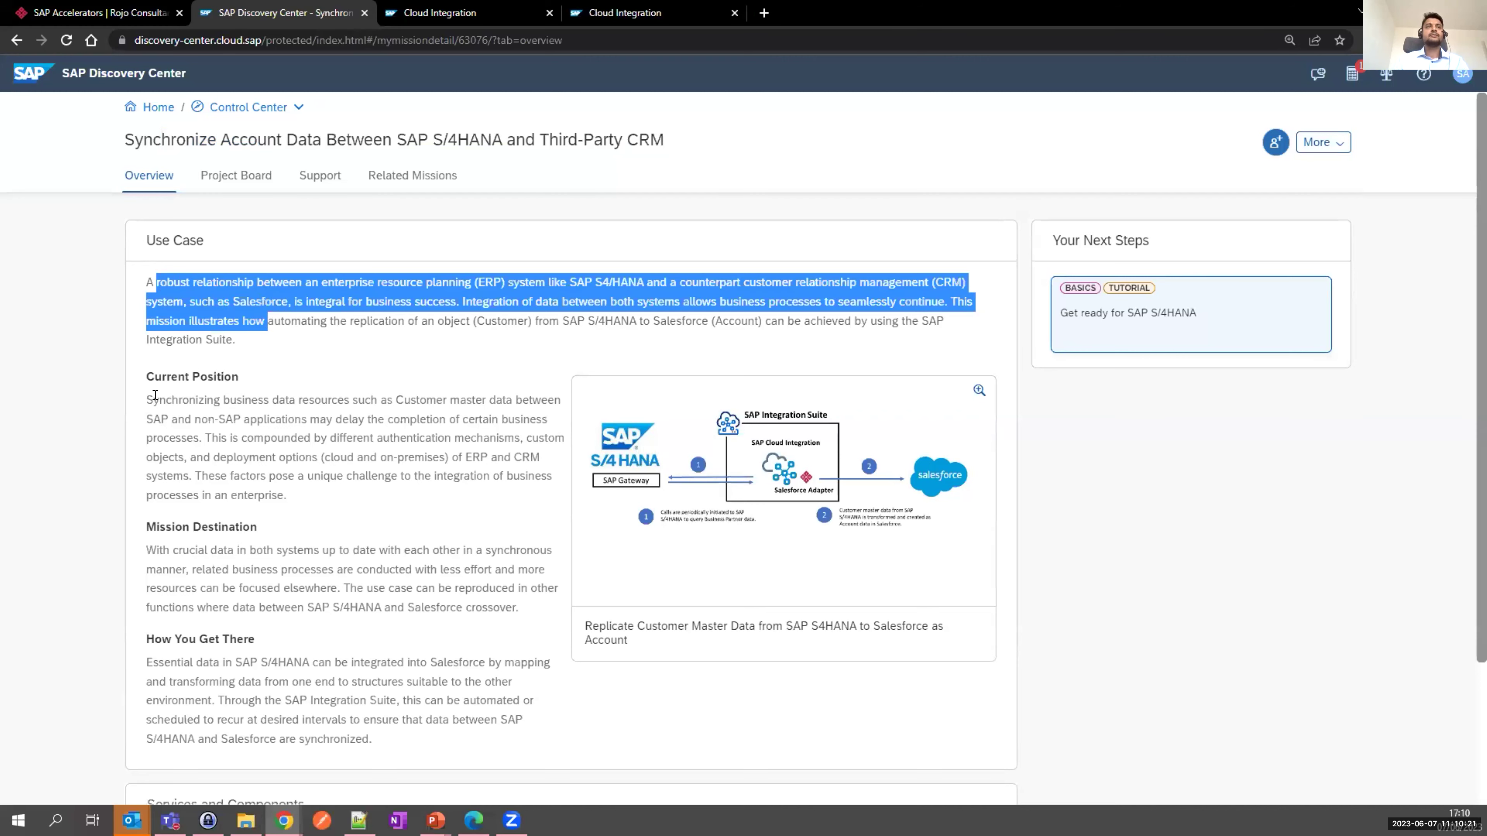
{"action": "left_click_drag", "start_coordinate": [146, 400], "coordinate": [291, 494]}
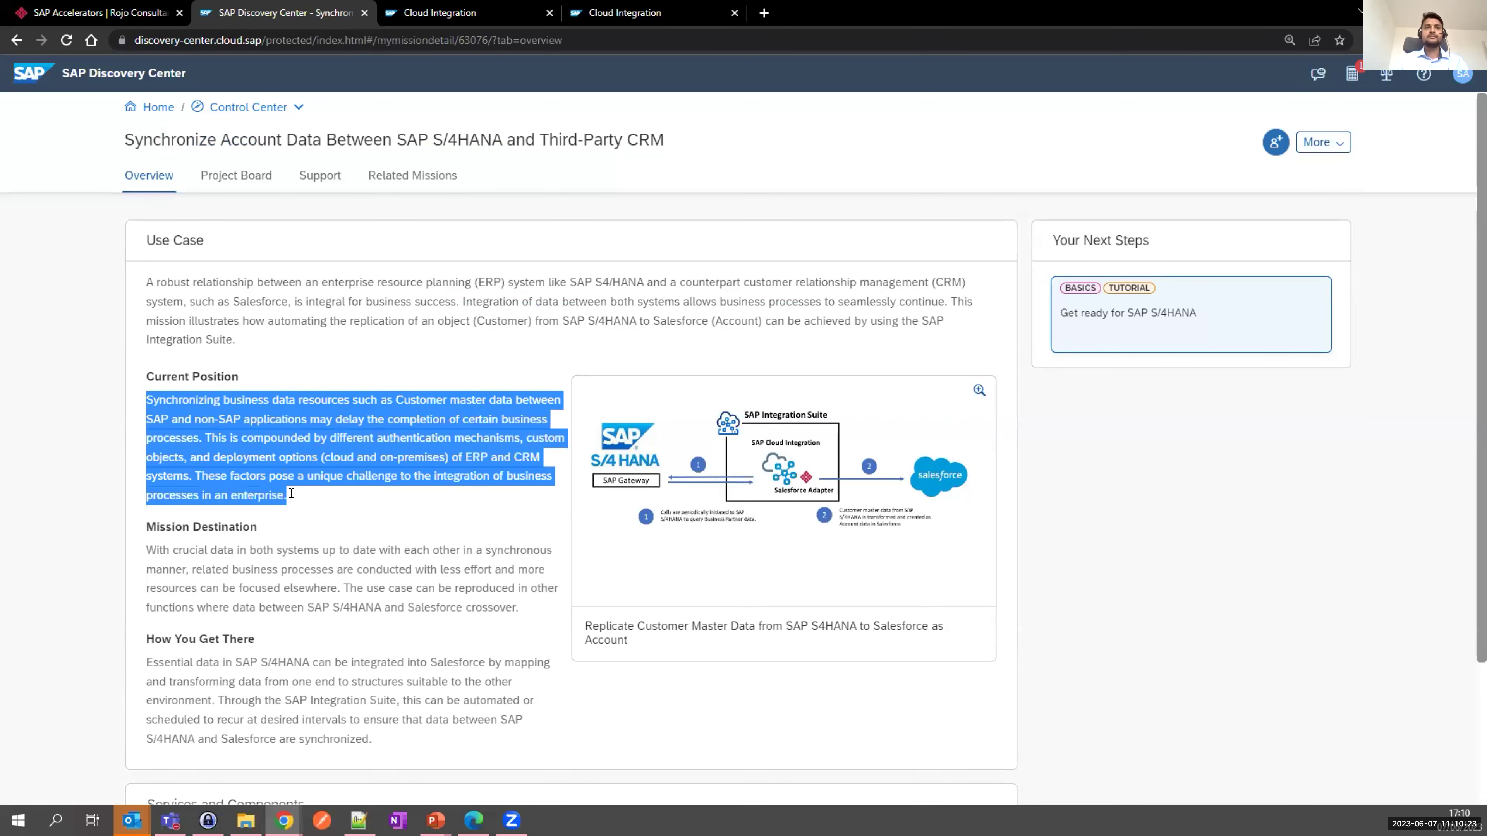
{"action": "scroll", "coordinate": [303, 513], "scroll_direction": "down", "scroll_amount": 1}
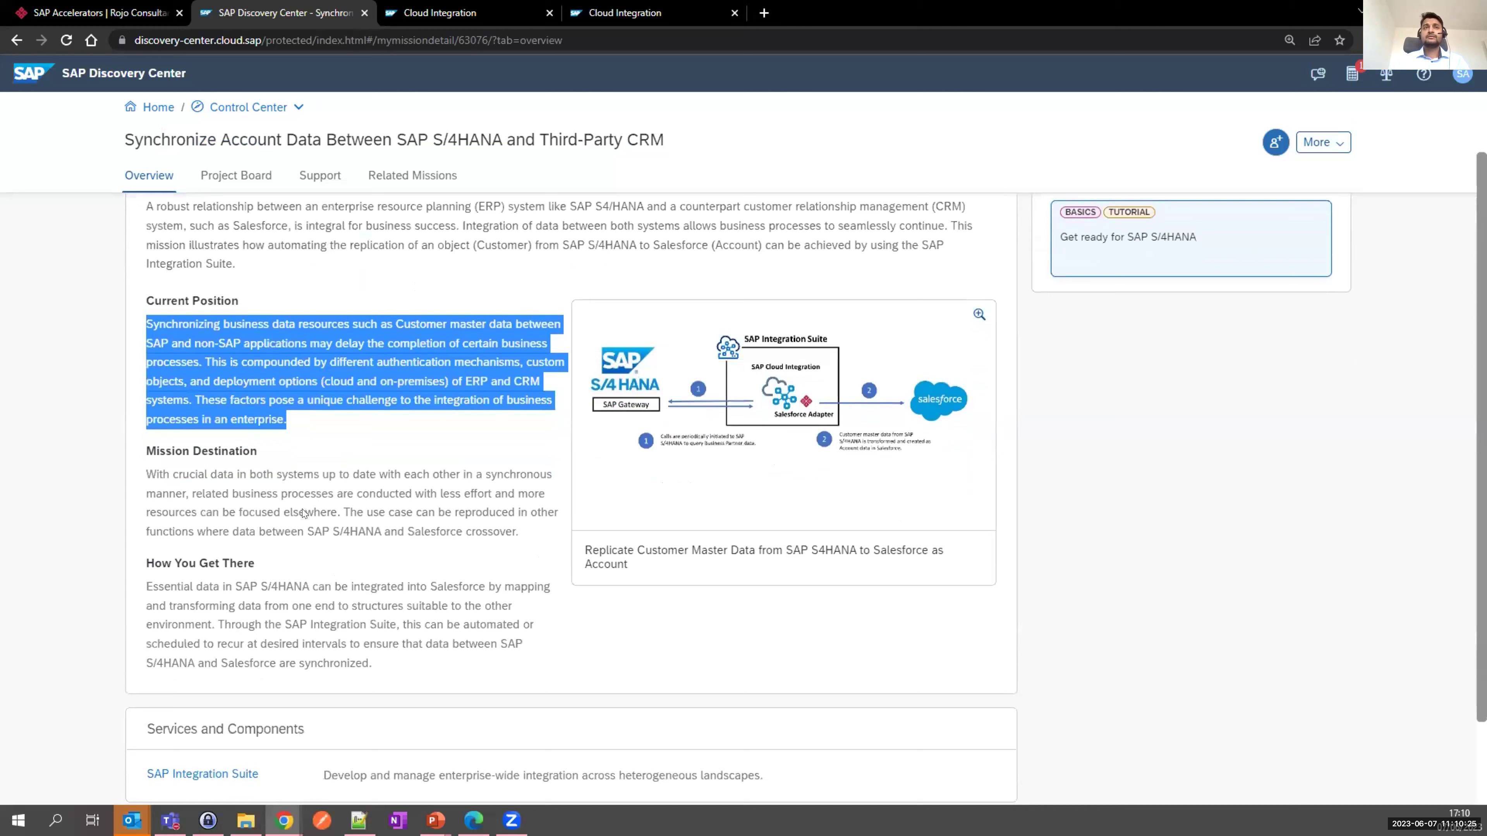
{"action": "left_click_drag", "start_coordinate": [519, 532], "coordinate": [146, 474]}
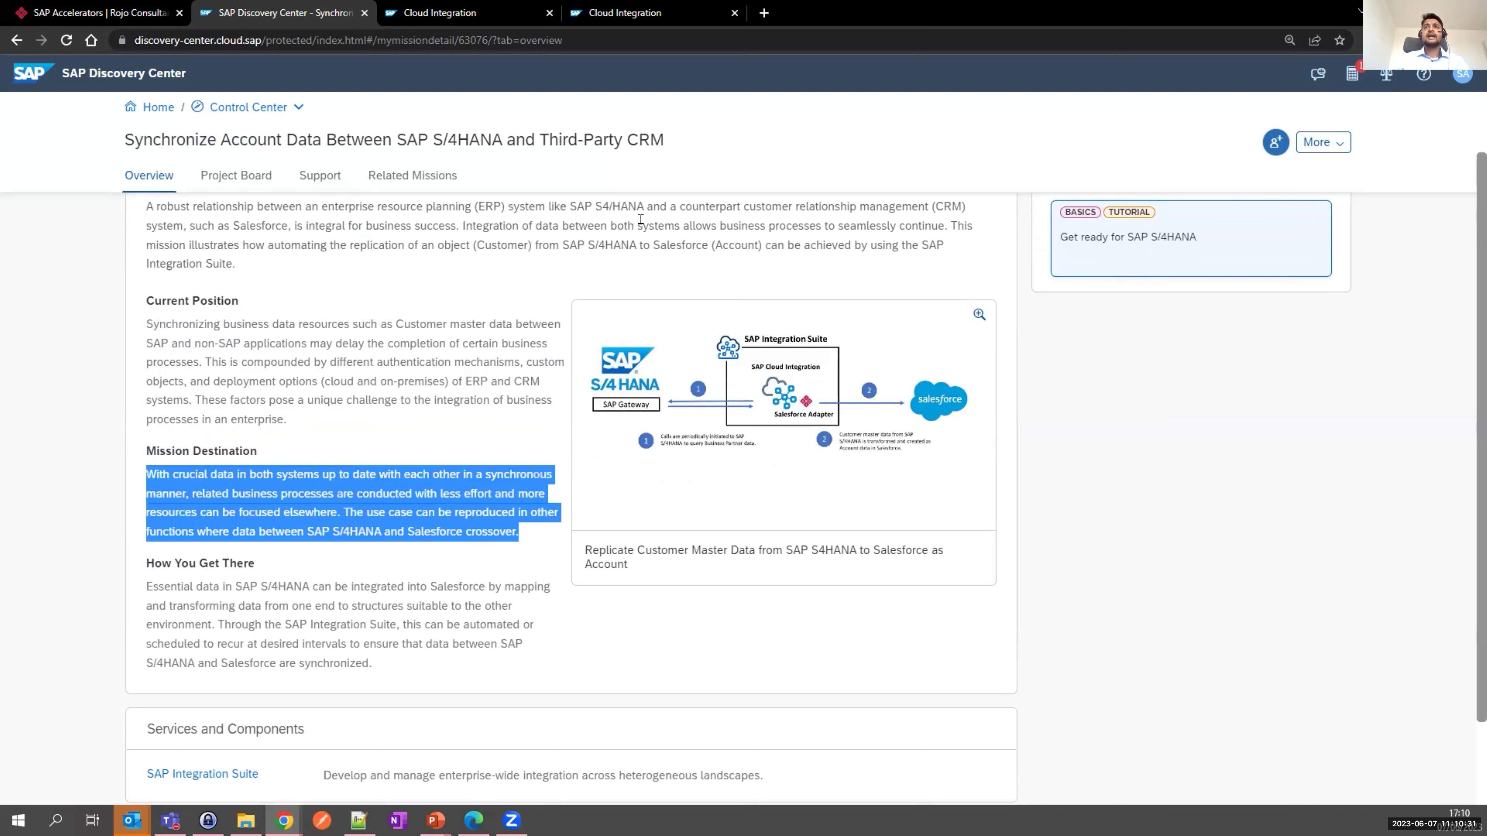
{"action": "scroll", "coordinate": [520, 405], "scroll_direction": "up", "scroll_amount": 2}
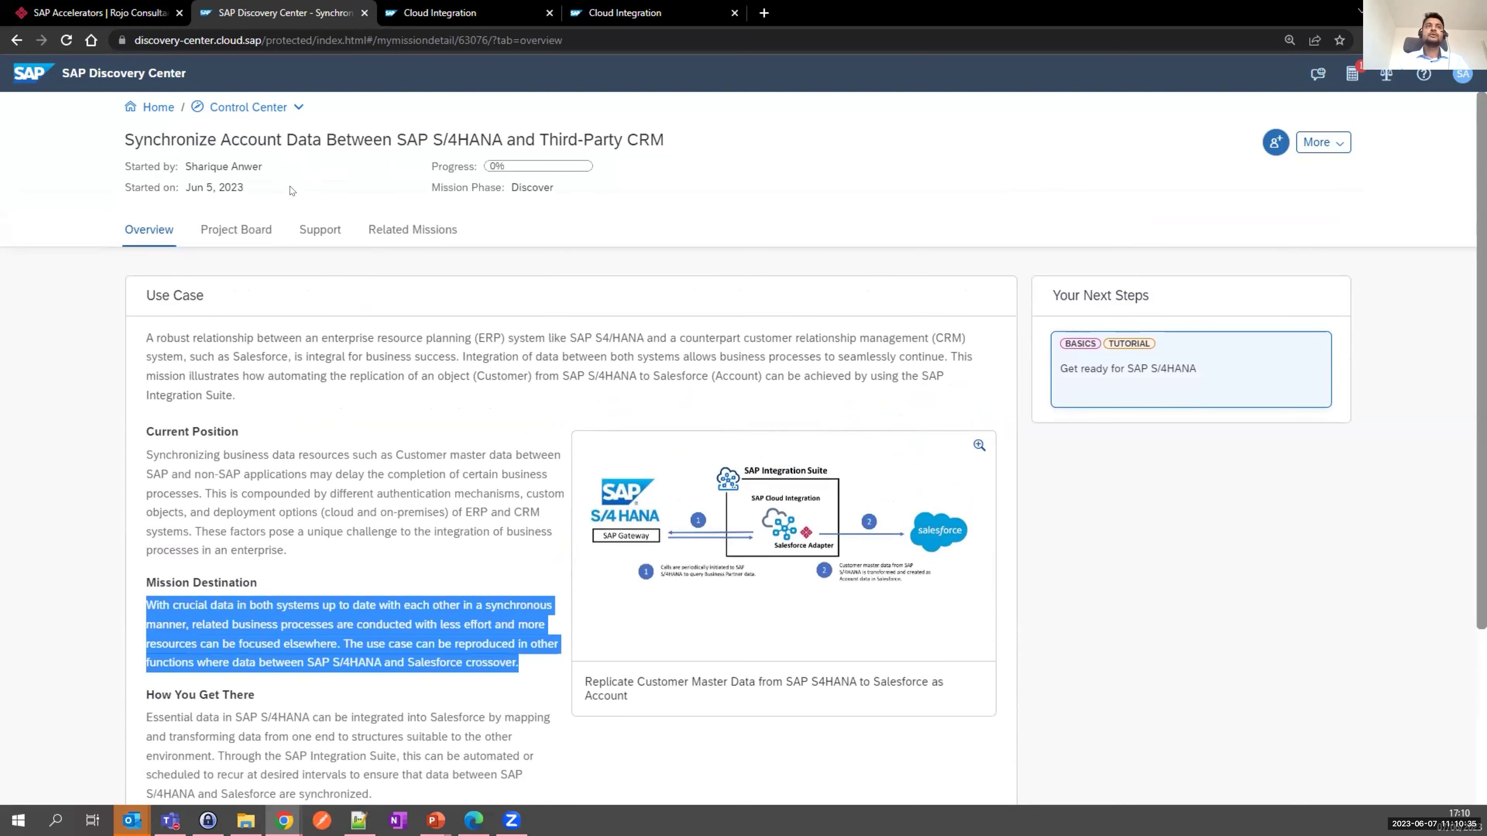
Step: Open the project board's Understand card on the business scenario and solution architecture, and dismiss the expired session dialog
{"action": "left_click", "coordinate": [245, 242]}
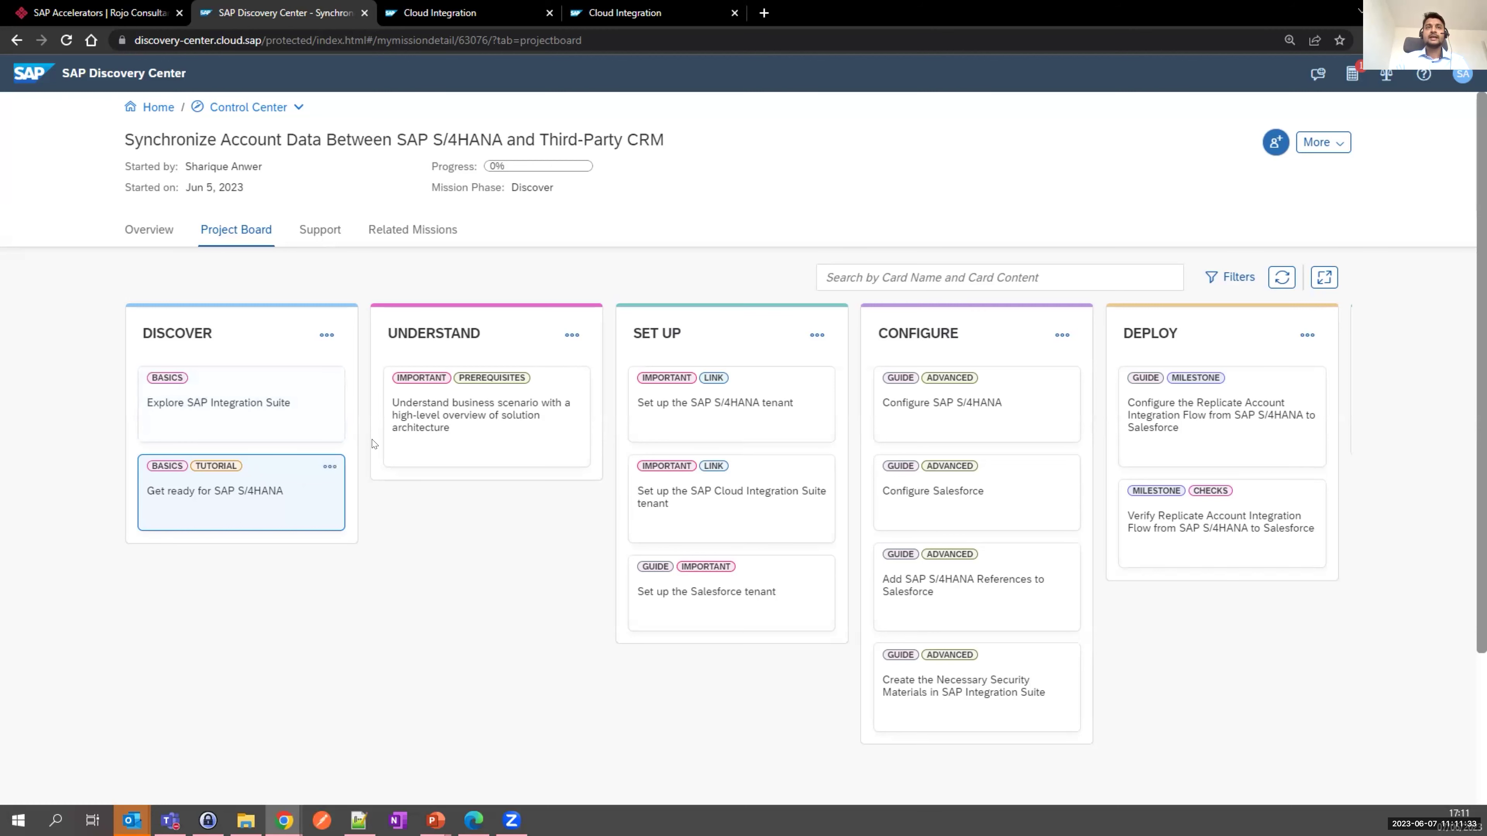
{"action": "left_click", "coordinate": [456, 430]}
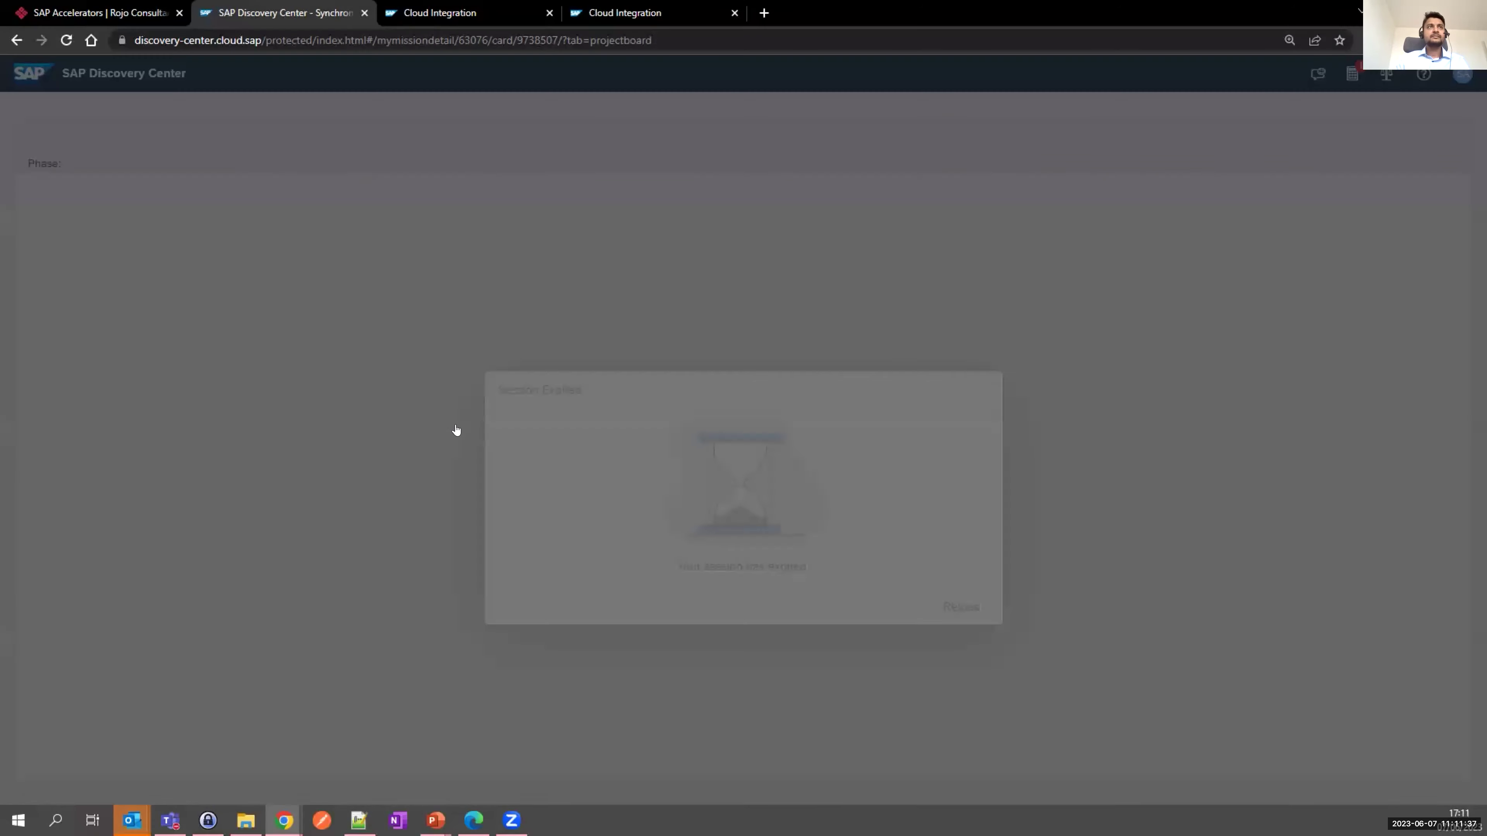
{"action": "left_click", "coordinate": [961, 538]}
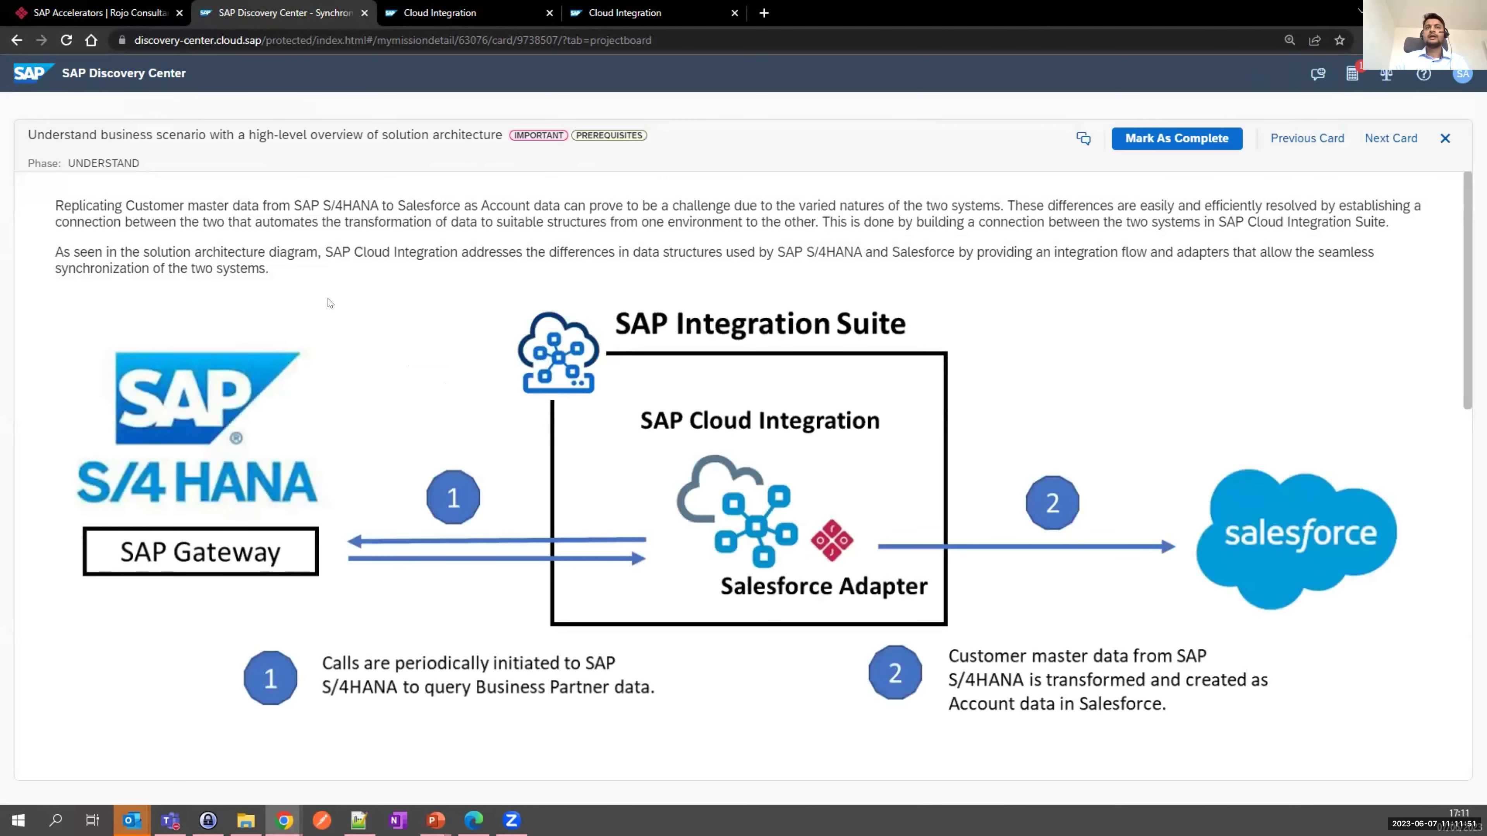
Step: Examine the solution architecture diagram linking SAP S/4HANA, SAP Integration Suite and Salesforce
{"action": "scroll", "coordinate": [330, 303], "scroll_direction": "down", "scroll_amount": 3}
{"action": "scroll", "coordinate": [330, 303], "scroll_direction": "up", "scroll_amount": 3}
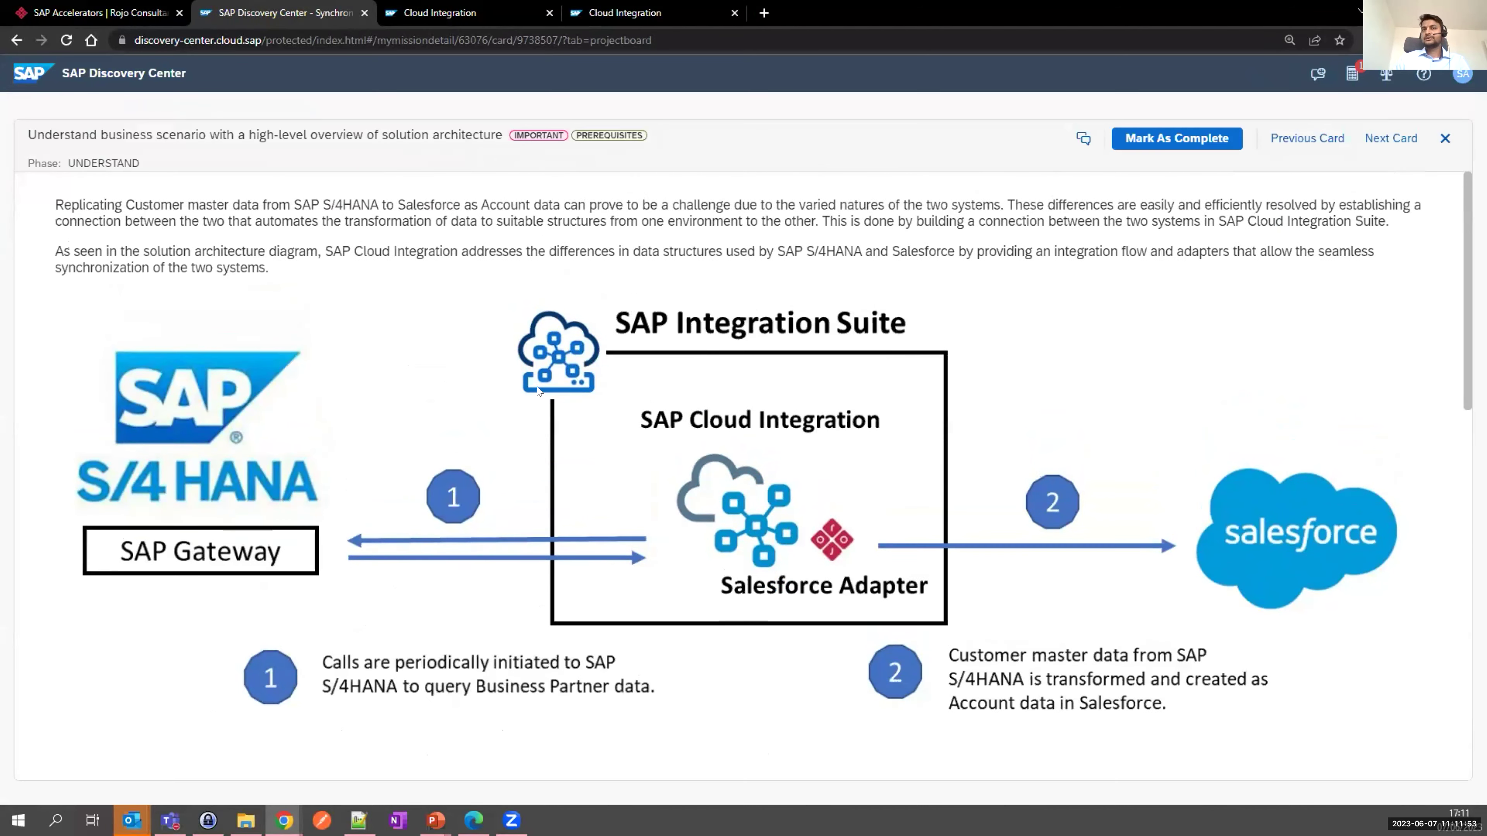
{"action": "scroll", "coordinate": [672, 577], "scroll_direction": "down", "scroll_amount": 1}
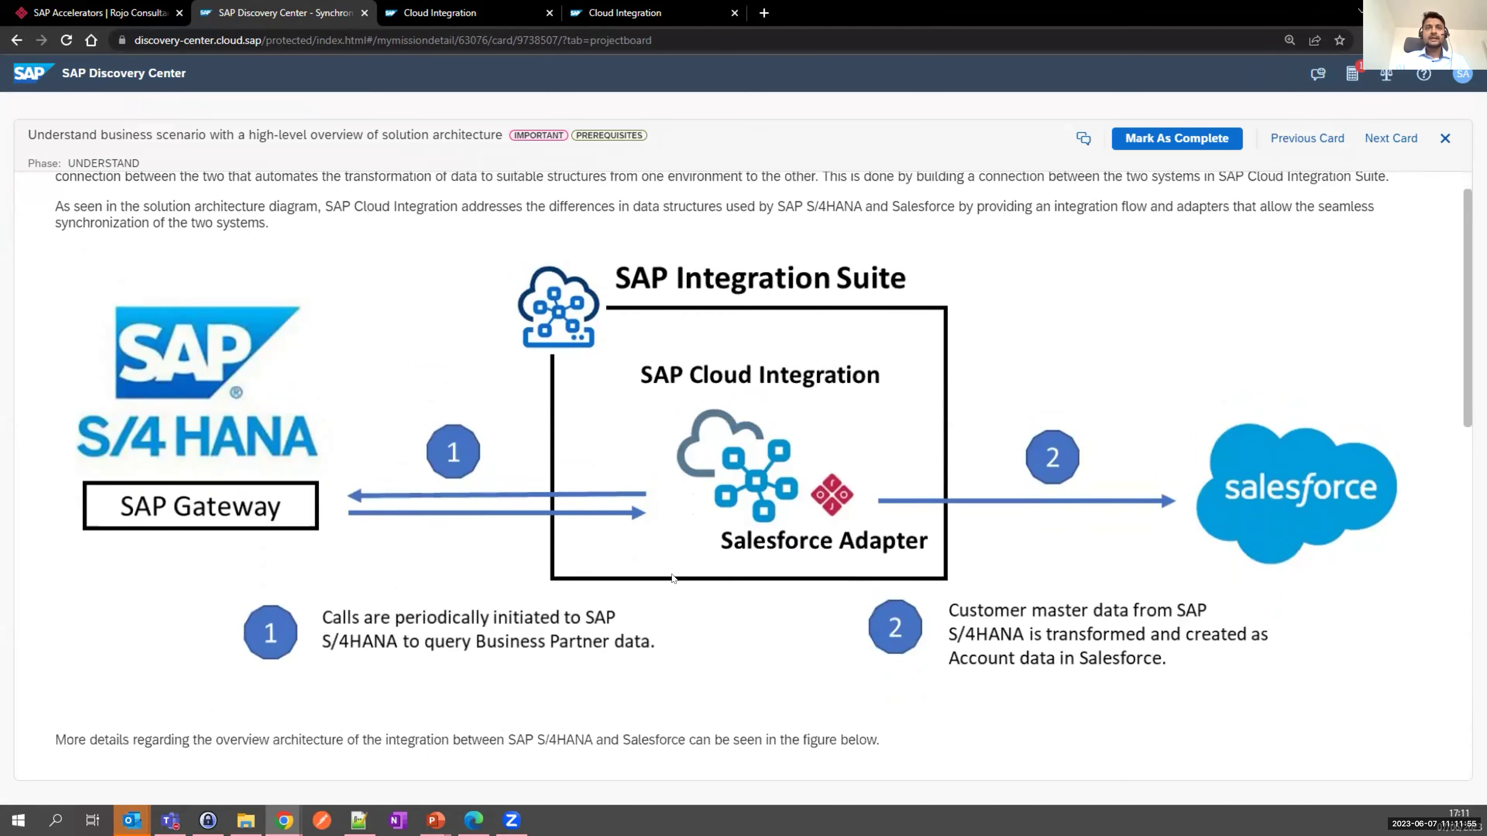
{"action": "scroll", "coordinate": [672, 577], "scroll_direction": "down", "scroll_amount": 7}
{"action": "scroll", "coordinate": [573, 563], "scroll_direction": "down", "scroll_amount": 2}
{"action": "scroll", "coordinate": [476, 466], "scroll_direction": "down", "scroll_amount": 1}
{"action": "scroll", "coordinate": [498, 417], "scroll_direction": "up", "scroll_amount": 1}
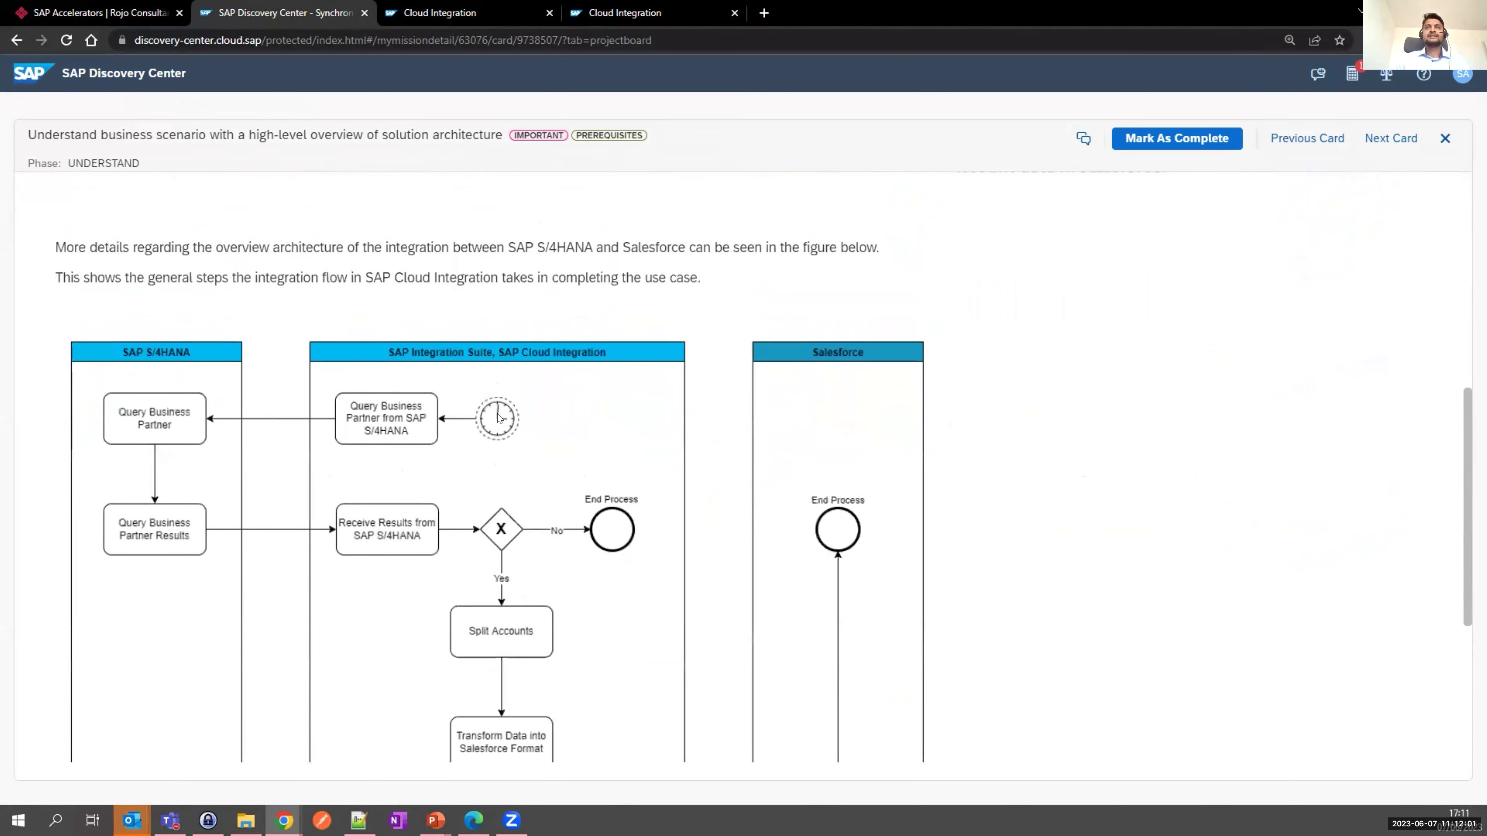
{"action": "scroll", "coordinate": [498, 417], "scroll_direction": "up", "scroll_amount": 3}
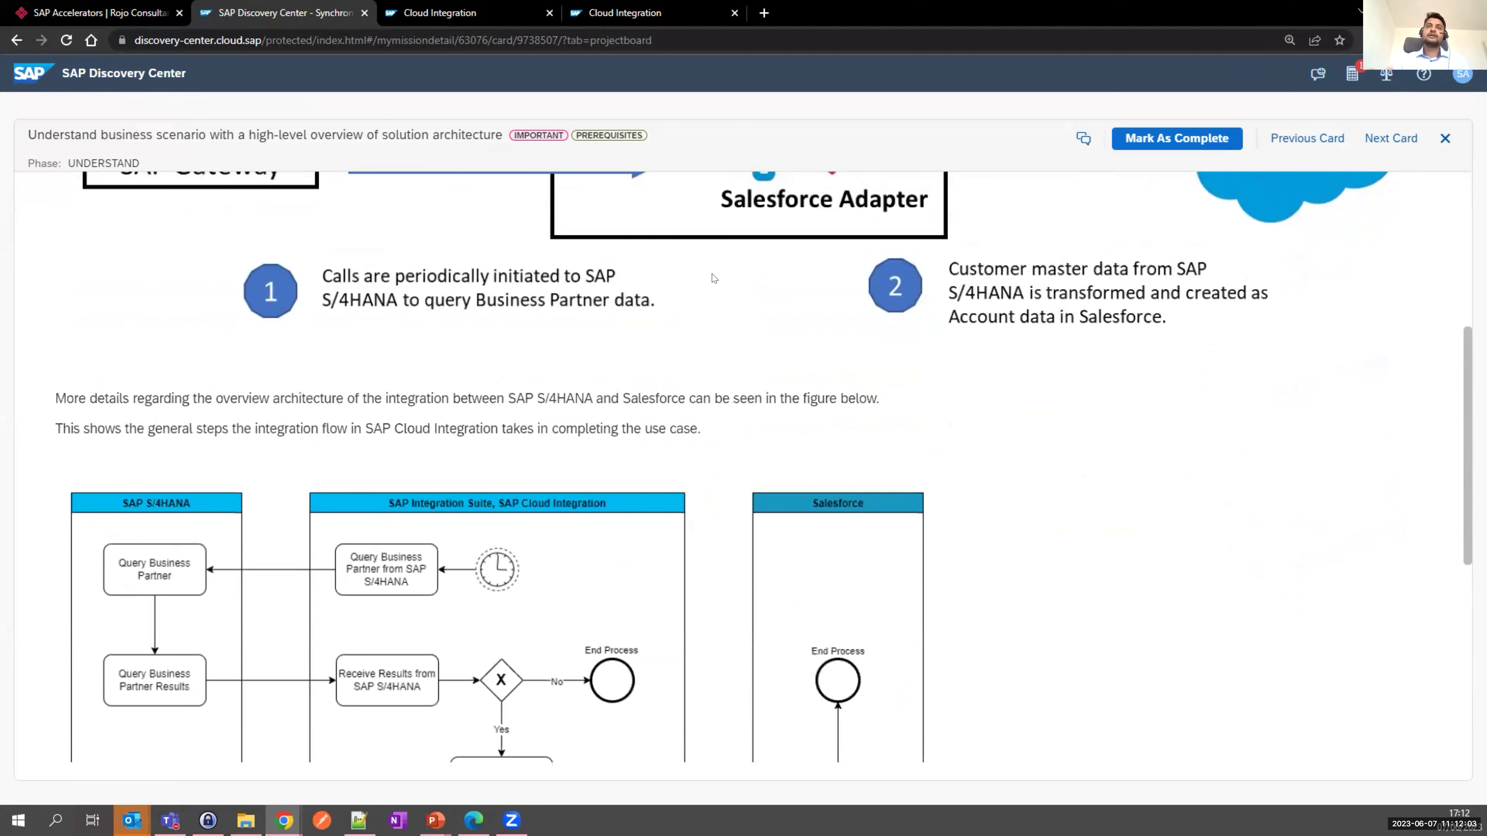
Step: Examine the integration flow diagram from the business partner query to Salesforce account creation, and return to the project board
{"action": "scroll", "coordinate": [587, 417], "scroll_direction": "down", "scroll_amount": 4}
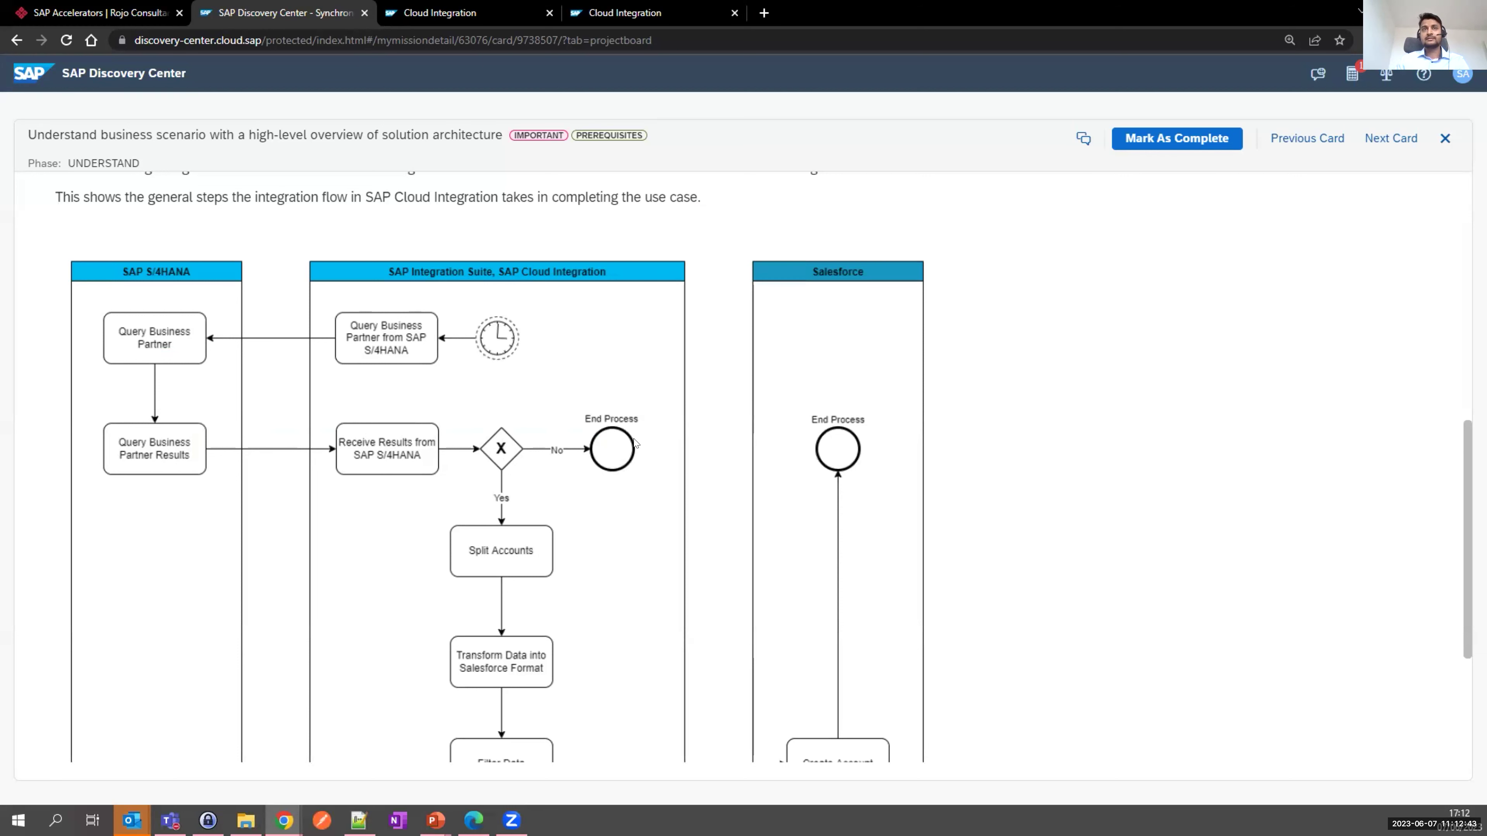
{"action": "scroll", "coordinate": [636, 443], "scroll_direction": "down", "scroll_amount": 1}
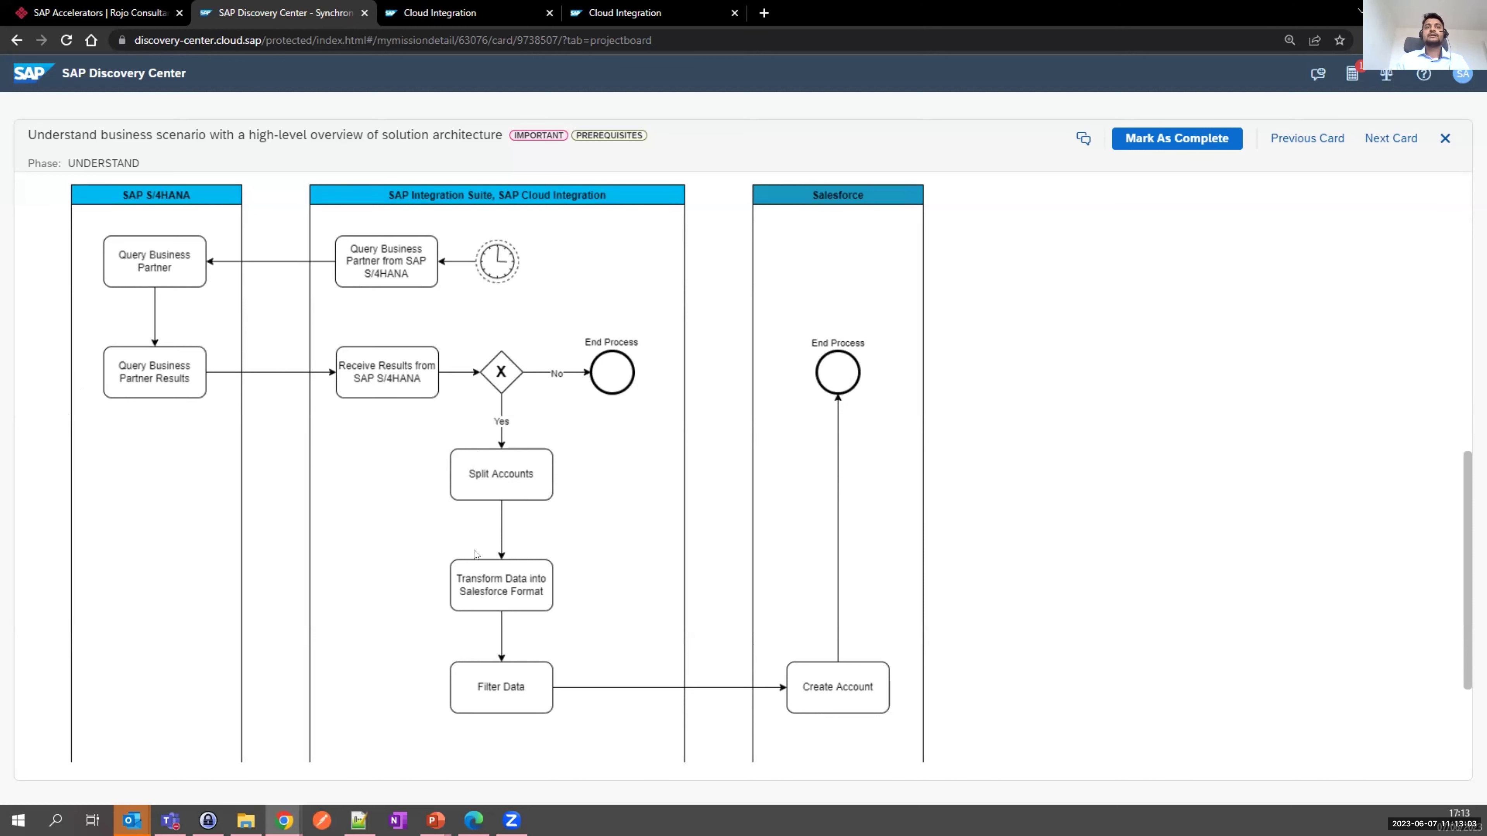
{"action": "scroll", "coordinate": [477, 551], "scroll_direction": "down", "scroll_amount": 2}
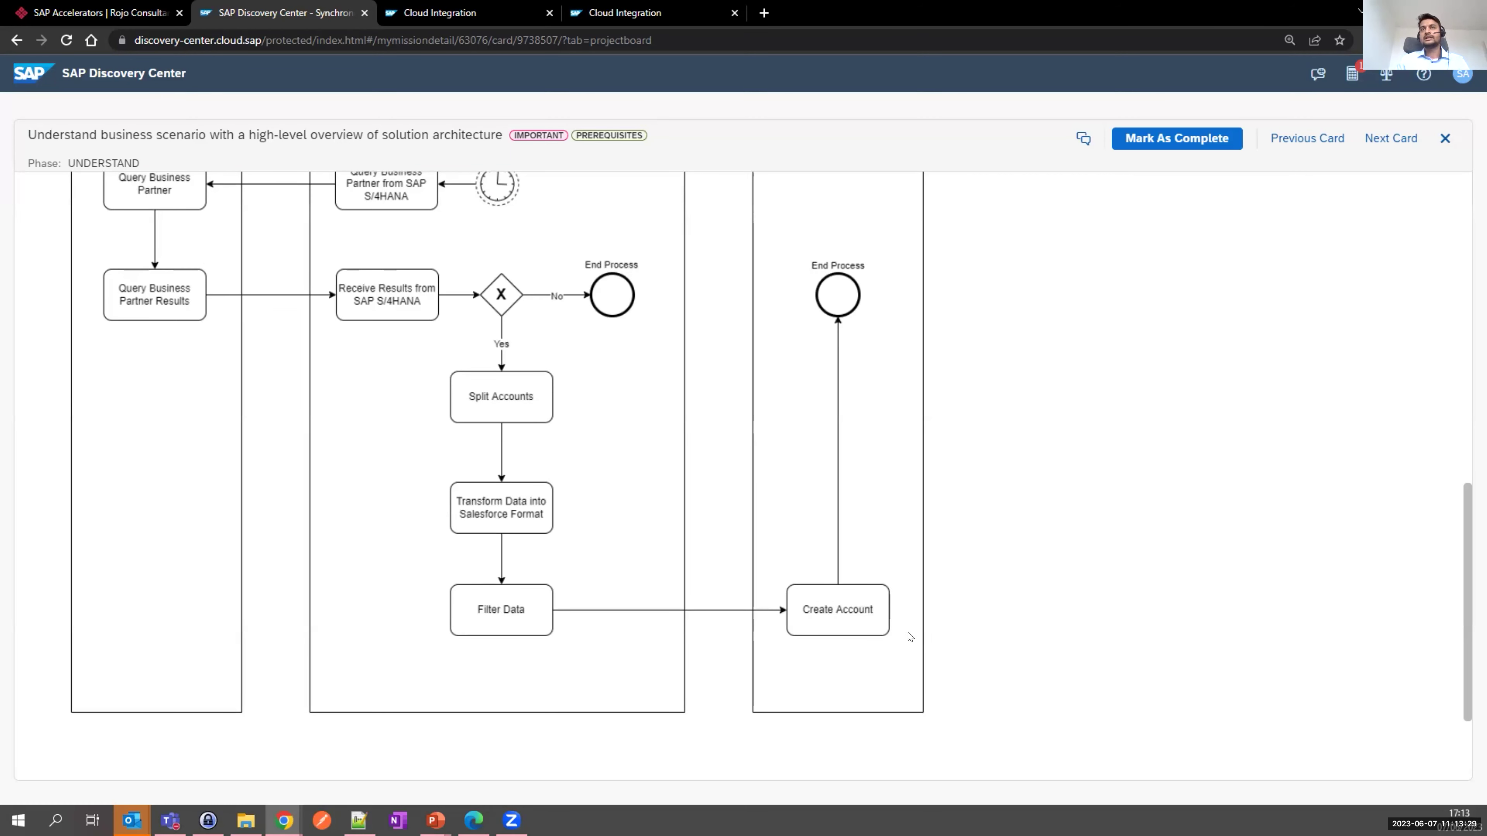
{"action": "scroll", "coordinate": [894, 637], "scroll_direction": "up", "scroll_amount": 1}
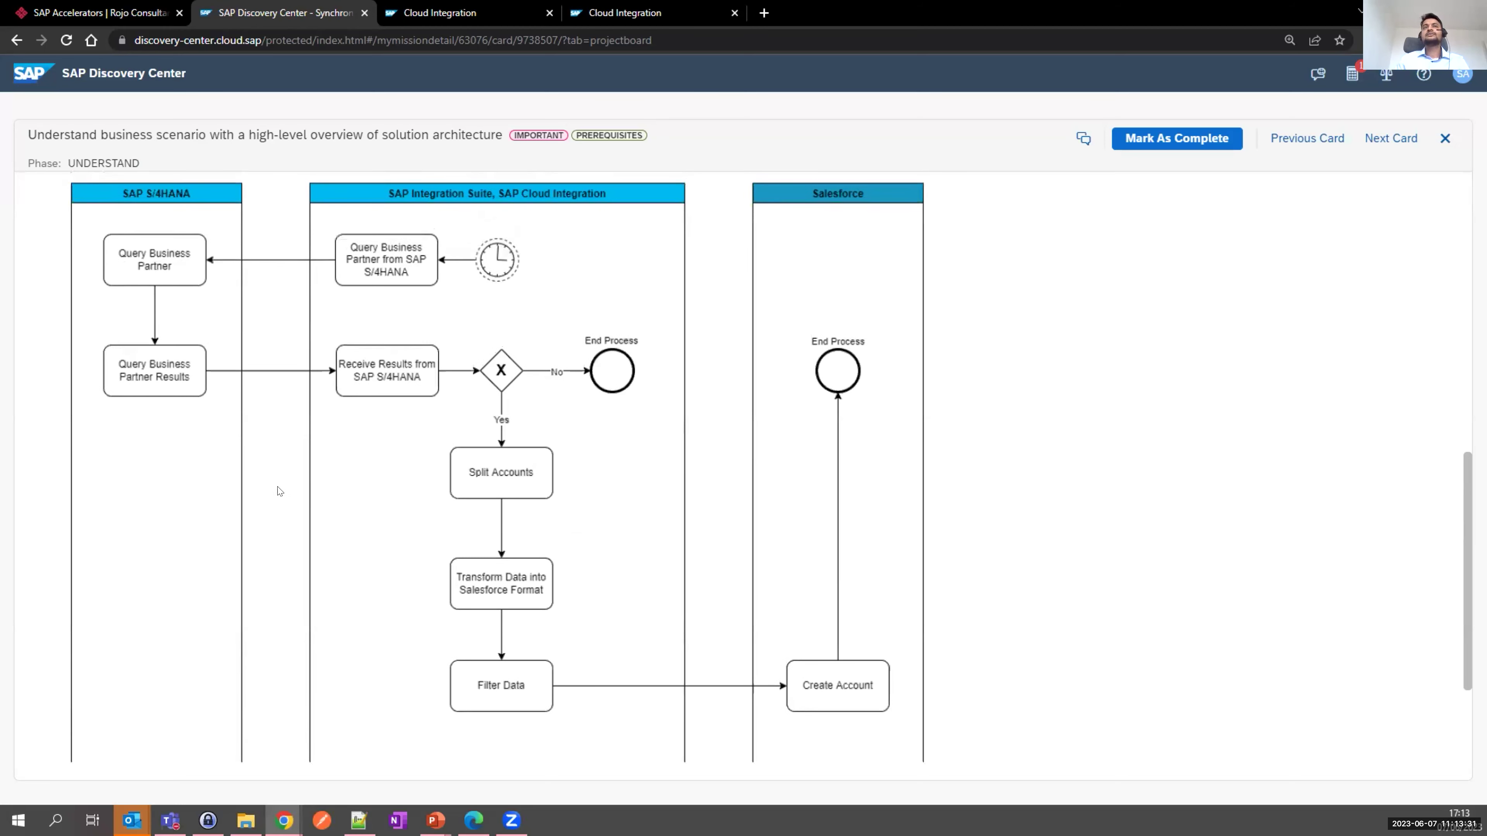
{"action": "scroll", "coordinate": [278, 494], "scroll_direction": "down", "scroll_amount": 2}
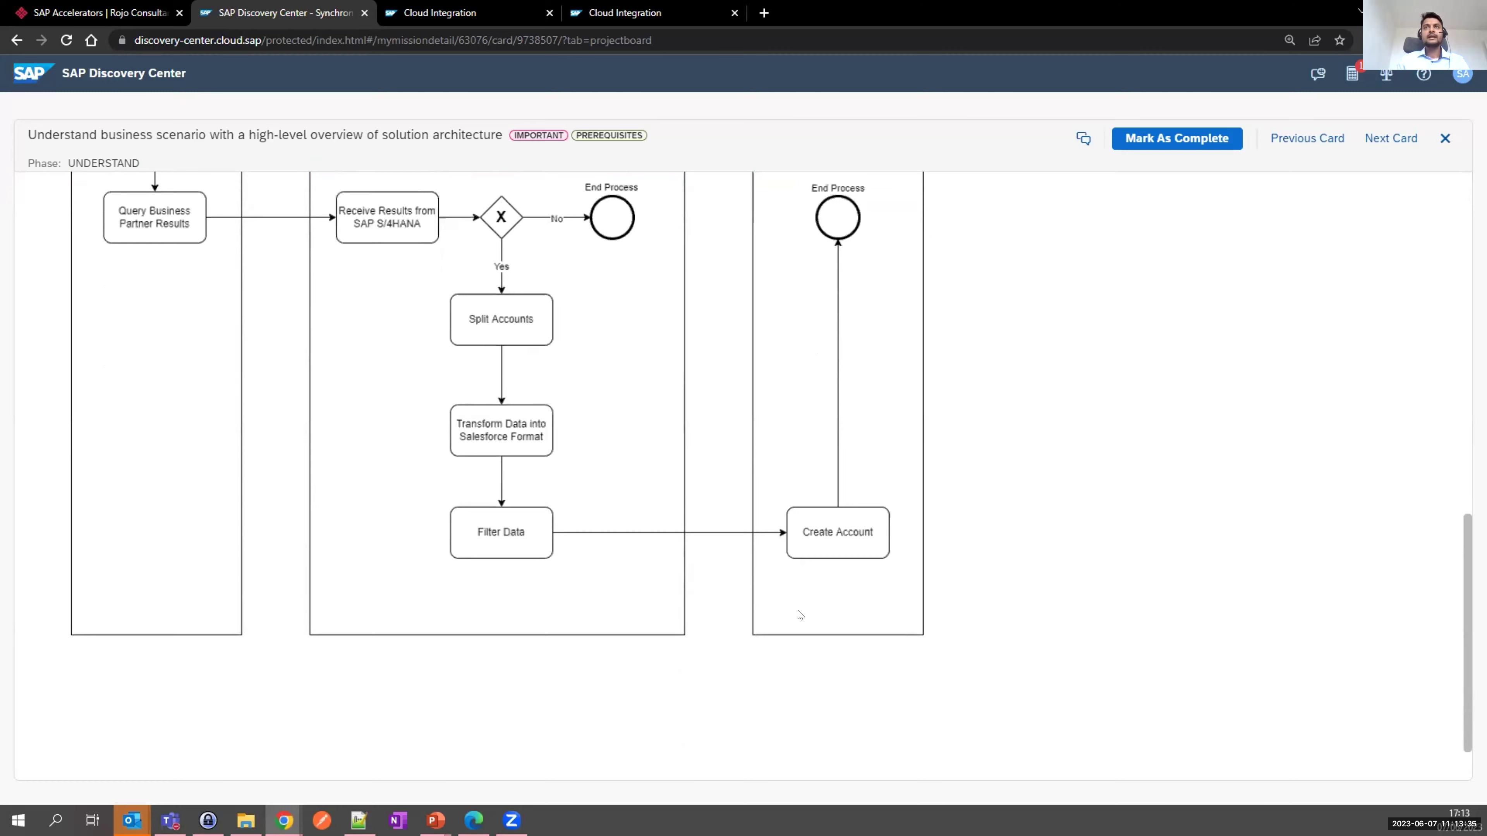
{"action": "scroll", "coordinate": [799, 614], "scroll_direction": "up", "scroll_amount": 10}
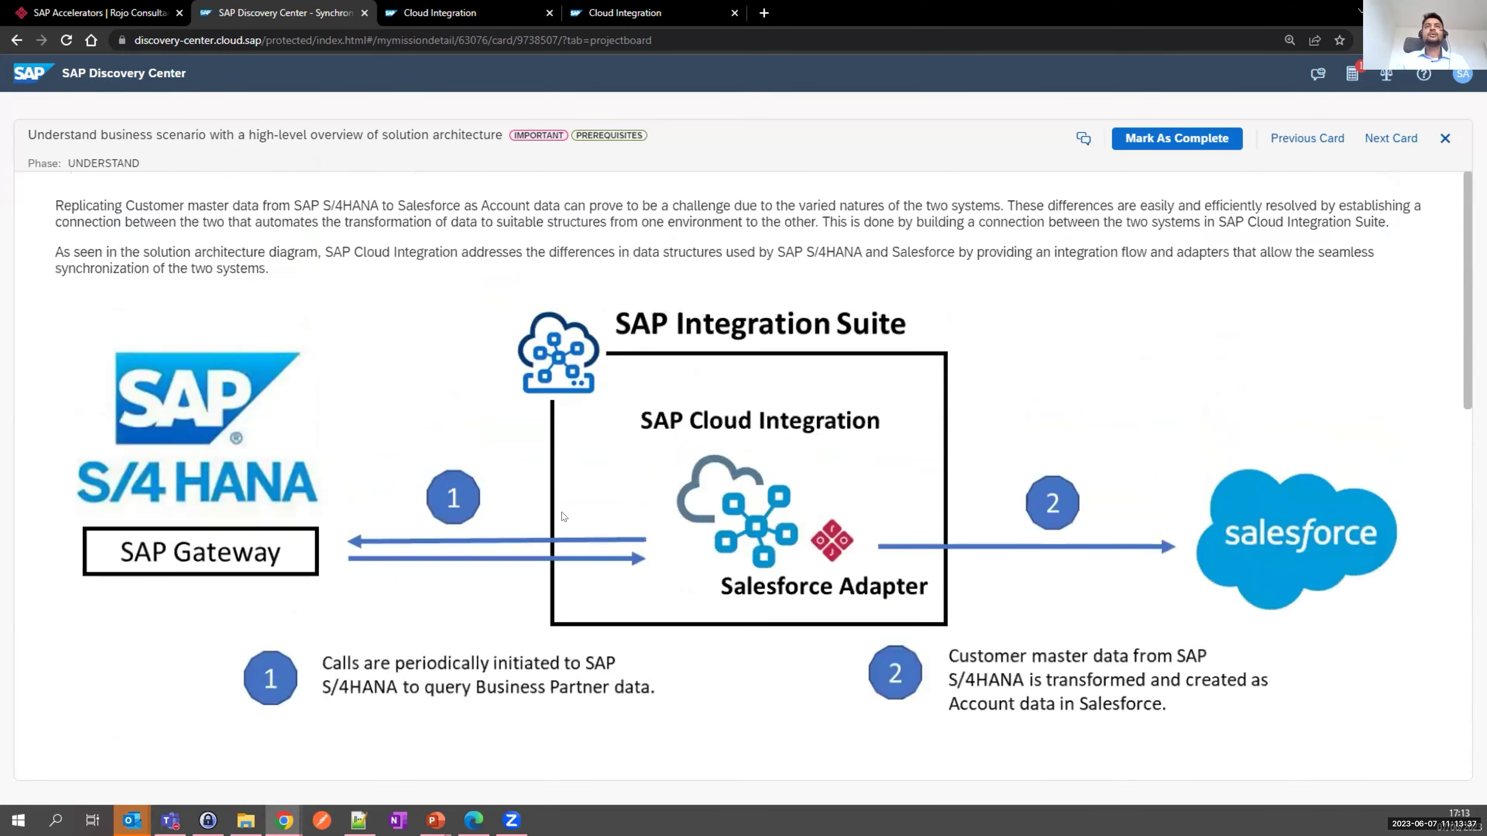
{"action": "scroll", "coordinate": [582, 492], "scroll_direction": "down", "scroll_amount": 7}
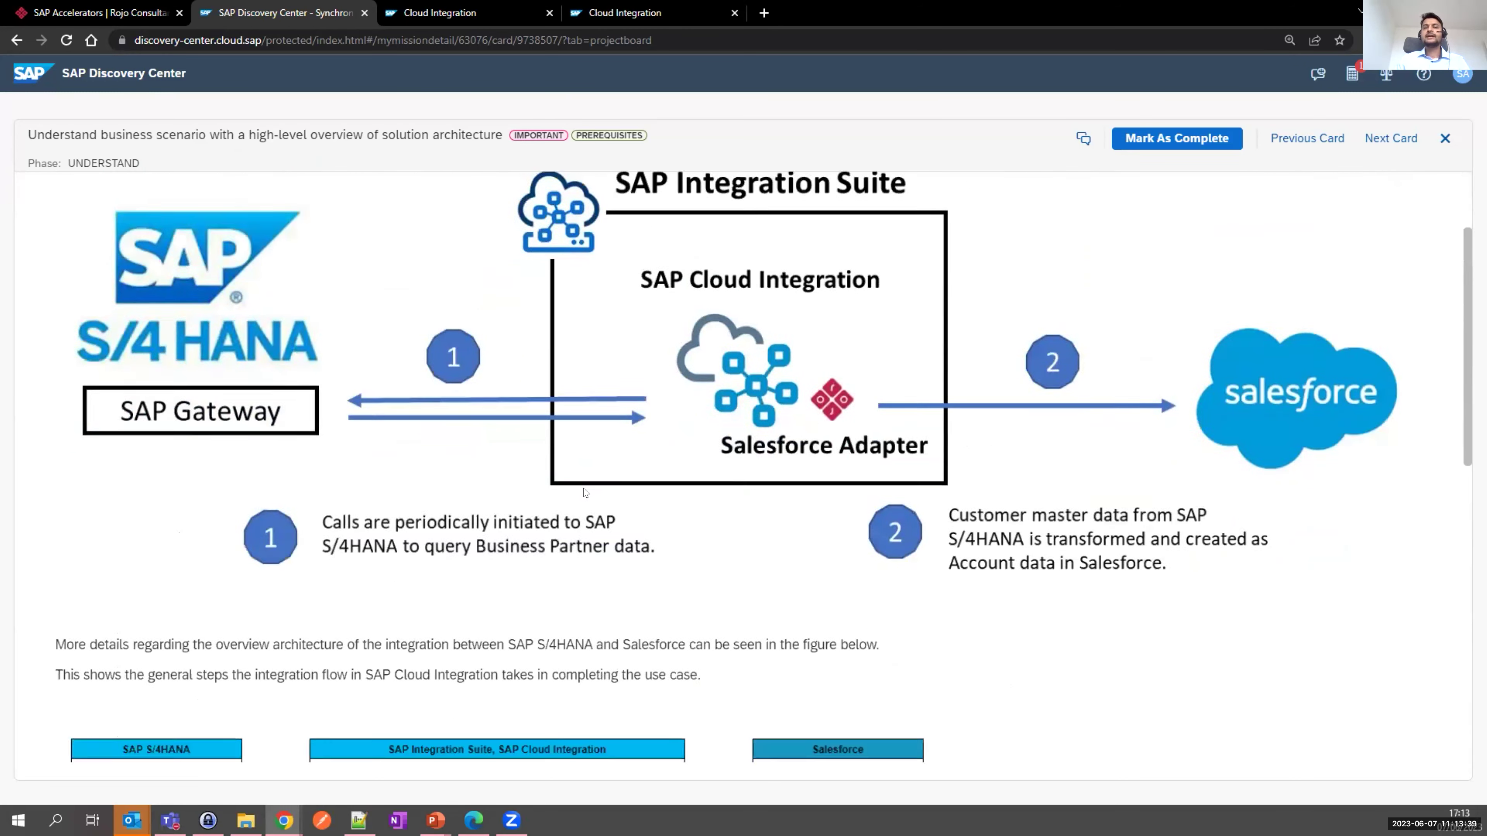
{"action": "scroll", "coordinate": [583, 488], "scroll_direction": "down", "scroll_amount": 5}
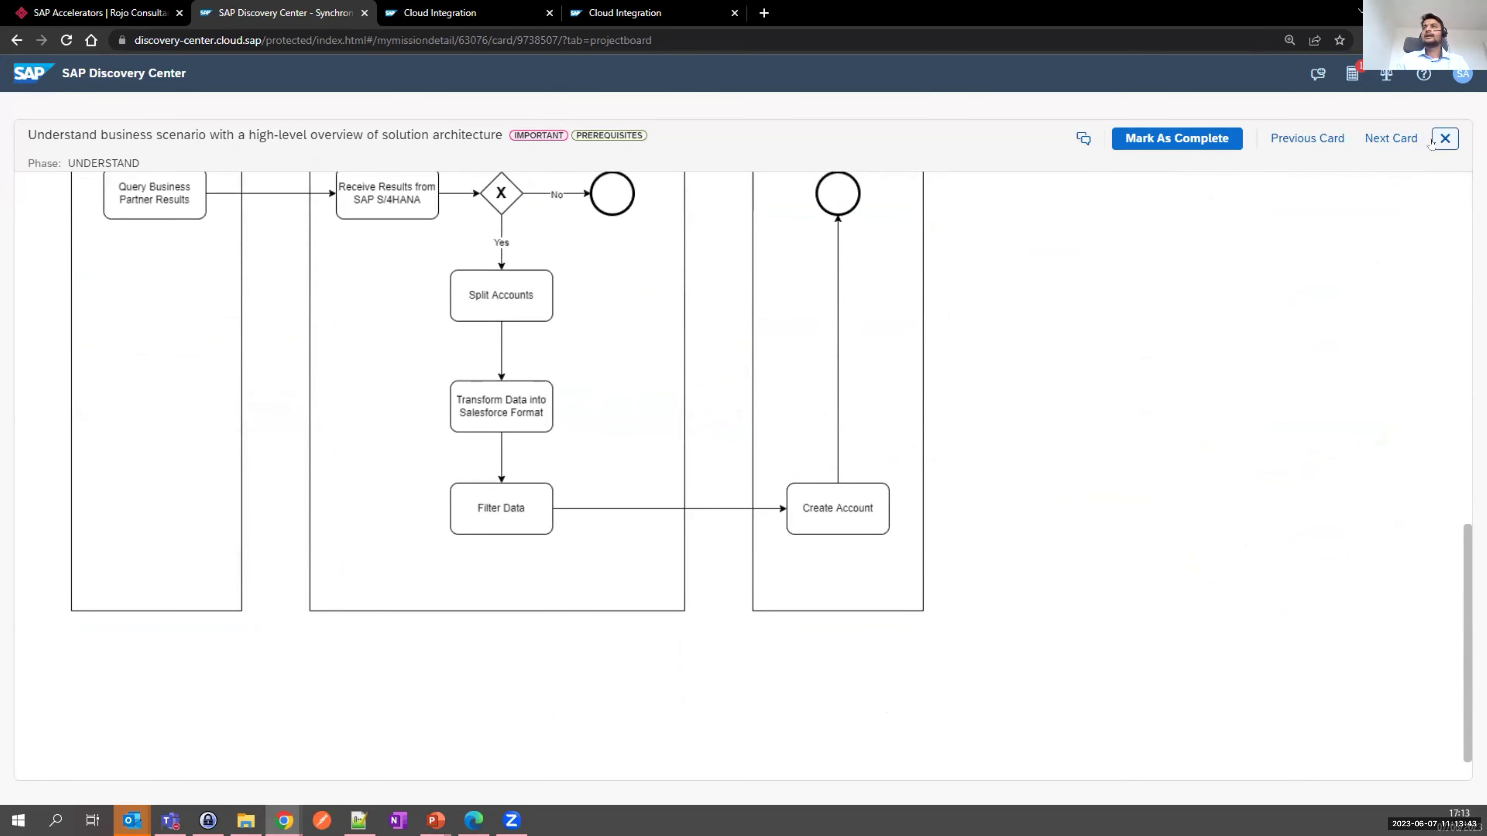
{"action": "left_click", "coordinate": [1443, 139]}
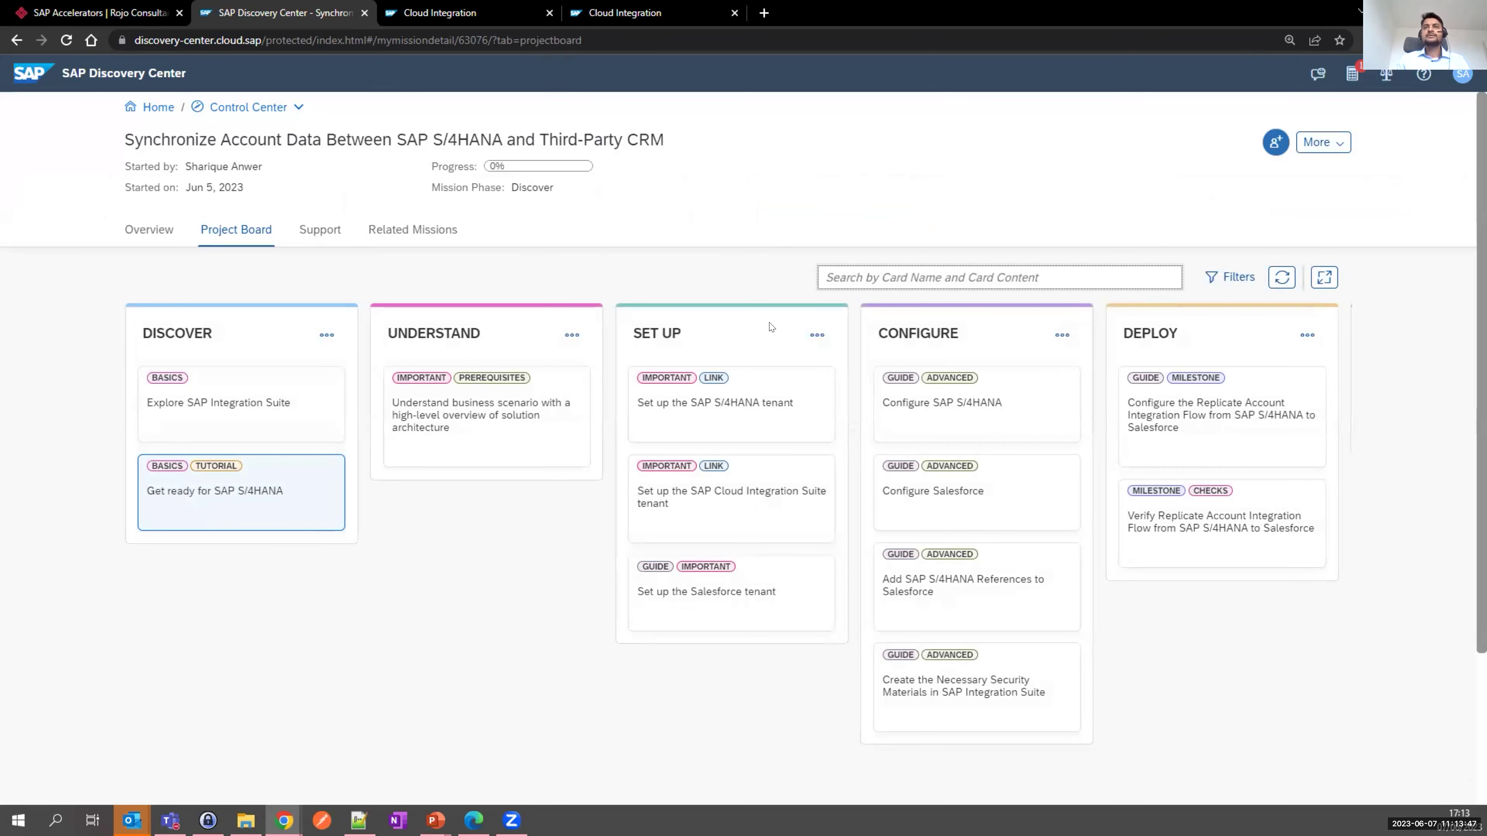
Step: Read the Set Up cards for the SAP S/4HANA and SAP Cloud Integration Suite tenants, and return to the project board
{"action": "left_click", "coordinate": [762, 404]}
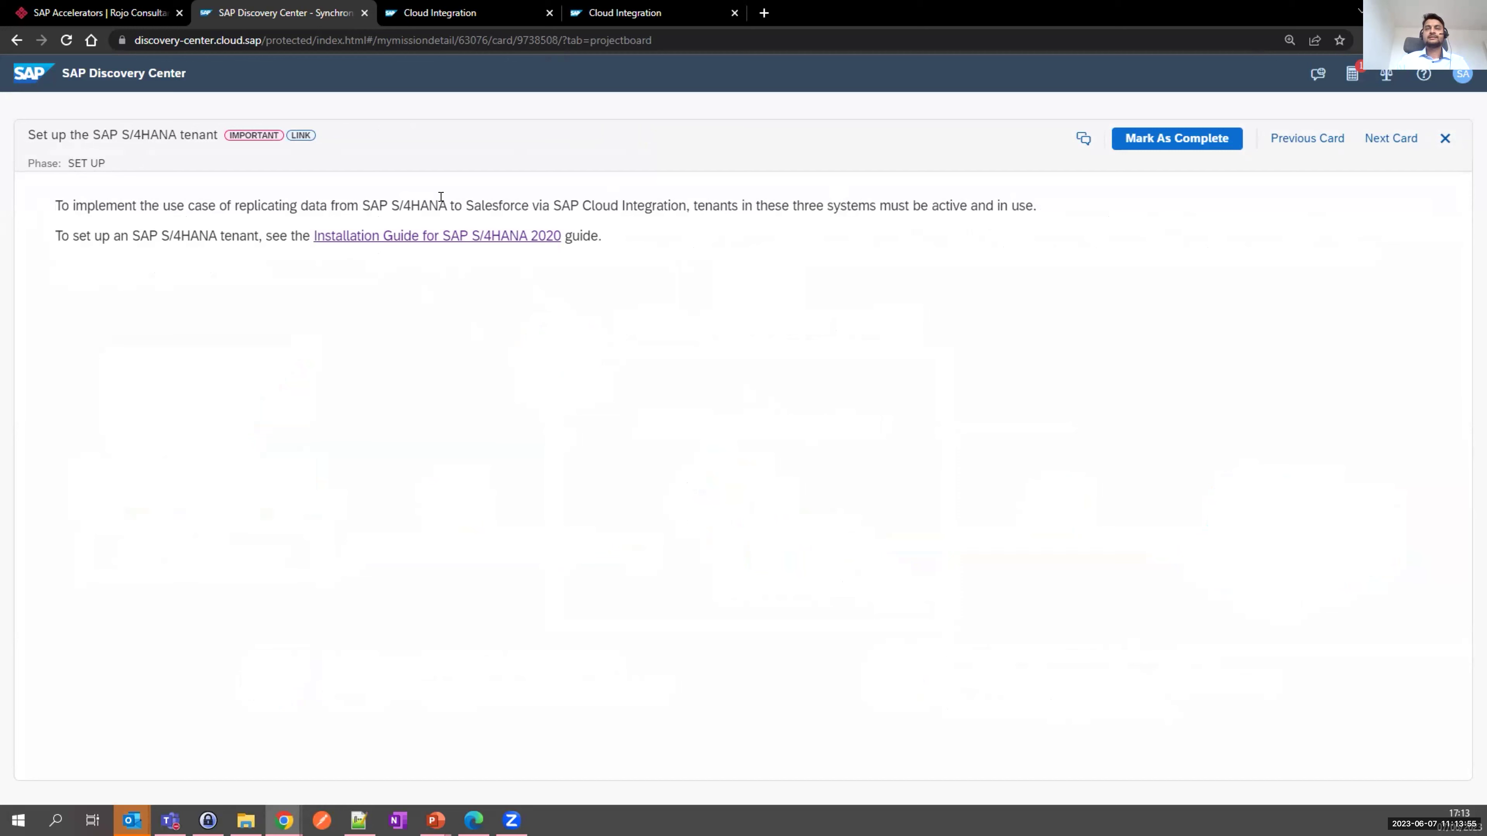
{"action": "triple_click", "coordinate": [449, 206]}
{"action": "left_click", "coordinate": [688, 205]}
{"action": "double_click", "coordinate": [690, 202]}
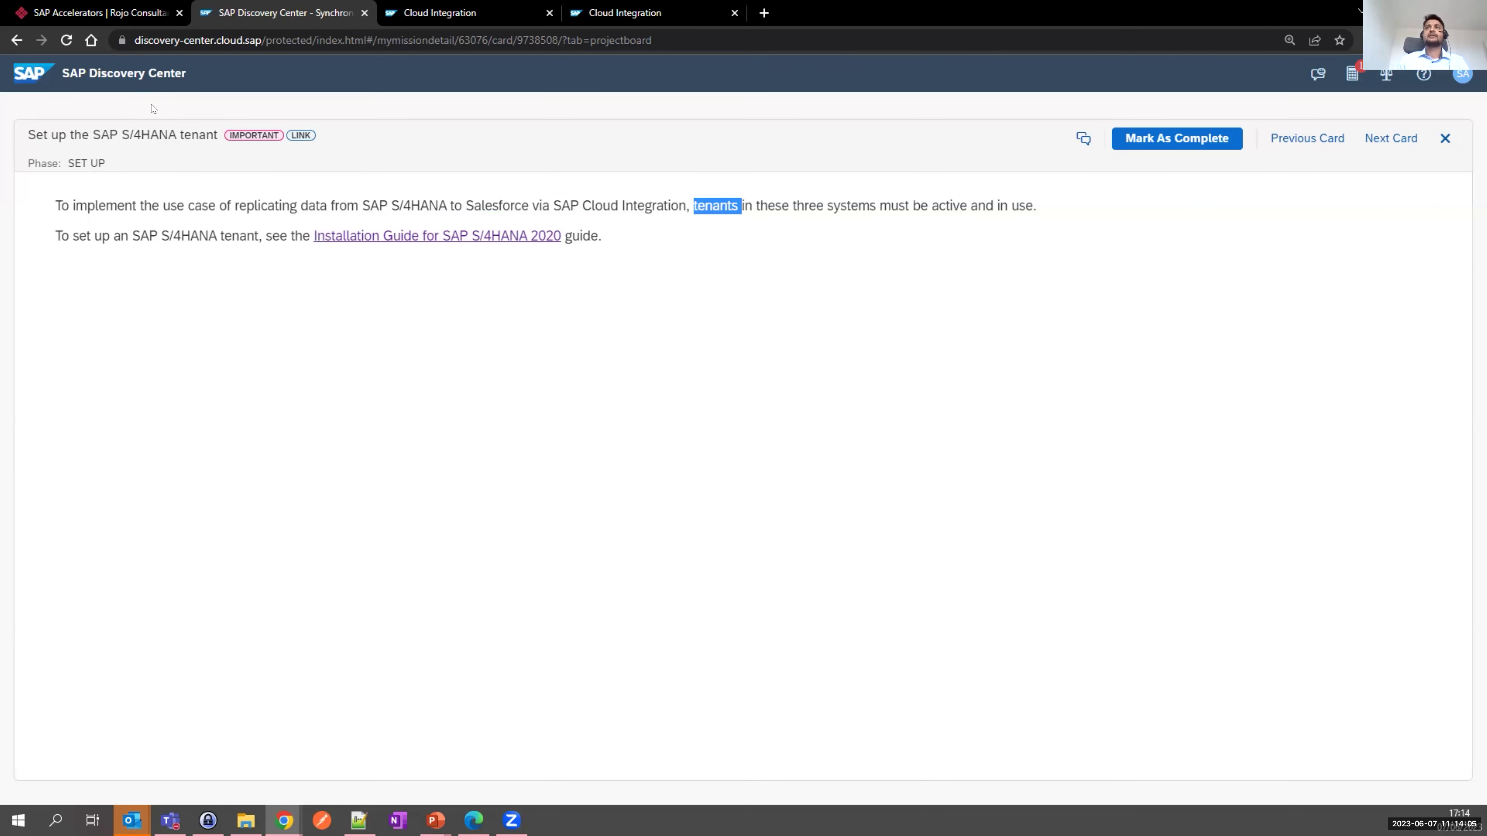
{"action": "left_click", "coordinate": [1380, 142]}
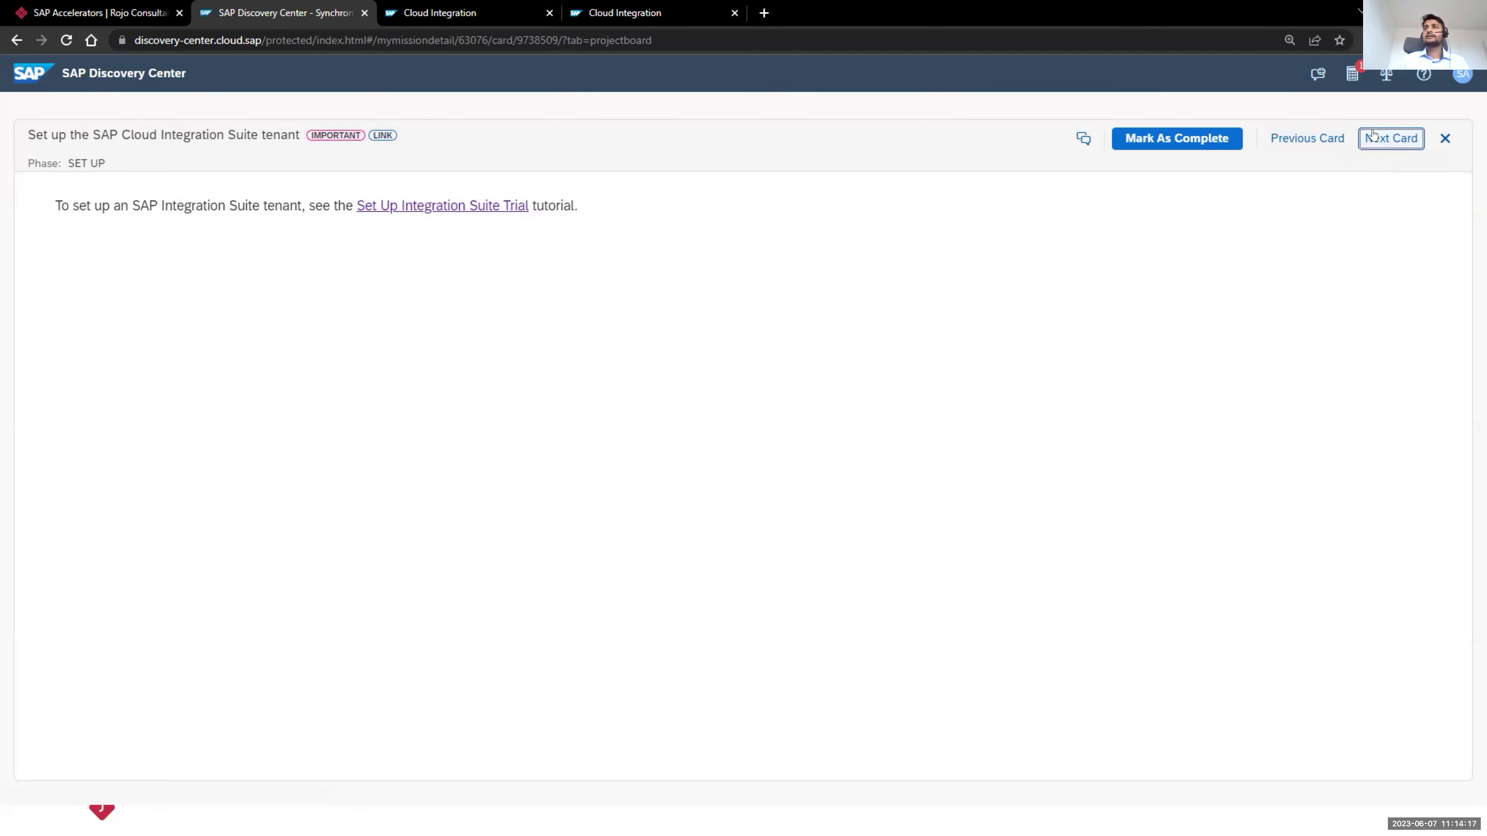
{"action": "left_click", "coordinate": [1445, 138]}
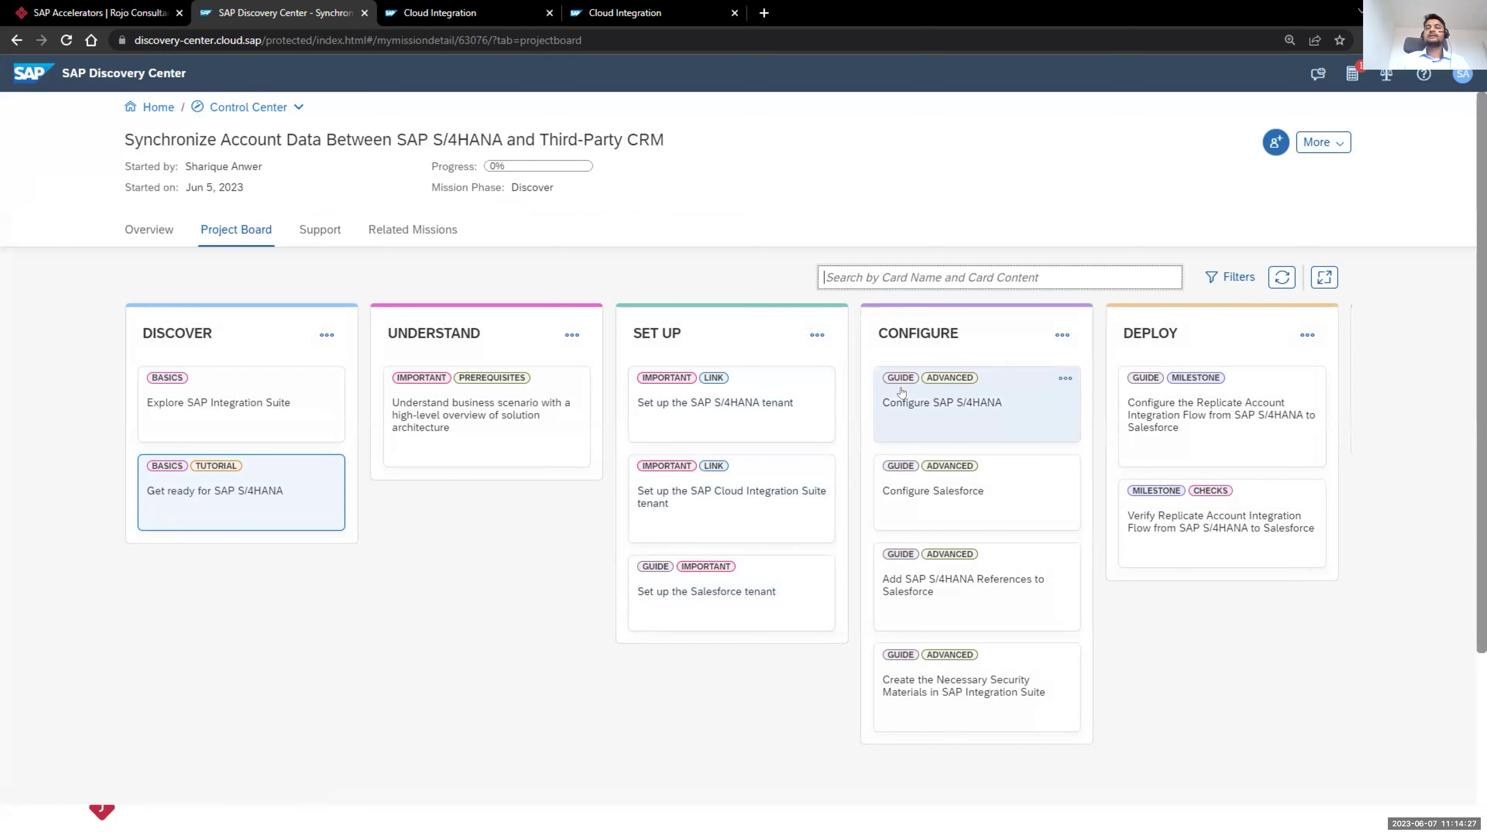
Step: Open the Configure SAP S/4HANA card and read section A on creating a Technical Communication User
{"action": "left_click", "coordinate": [897, 410]}
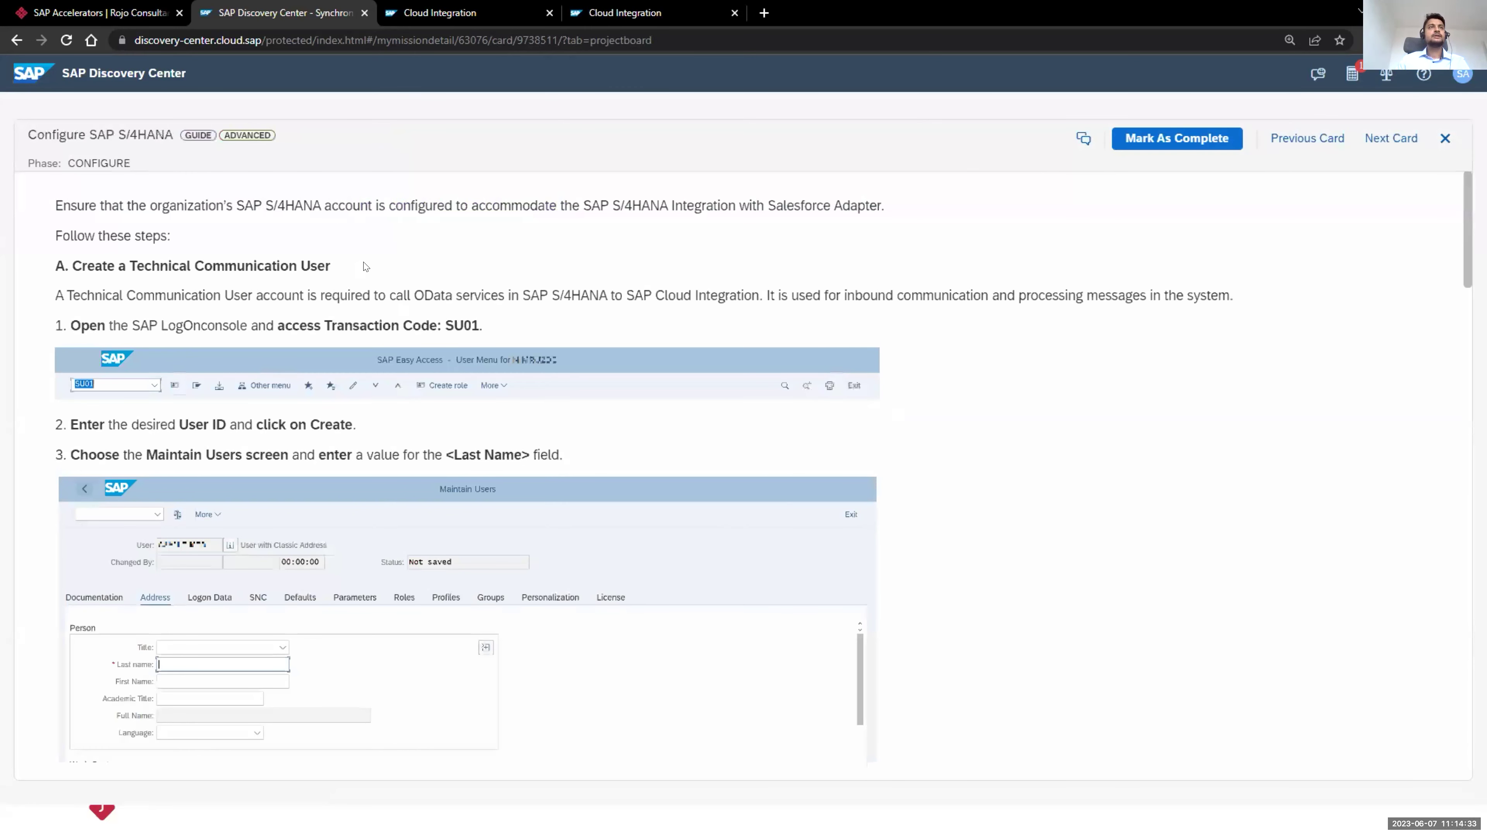
{"action": "left_click_drag", "start_coordinate": [26, 140], "coordinate": [115, 142]}
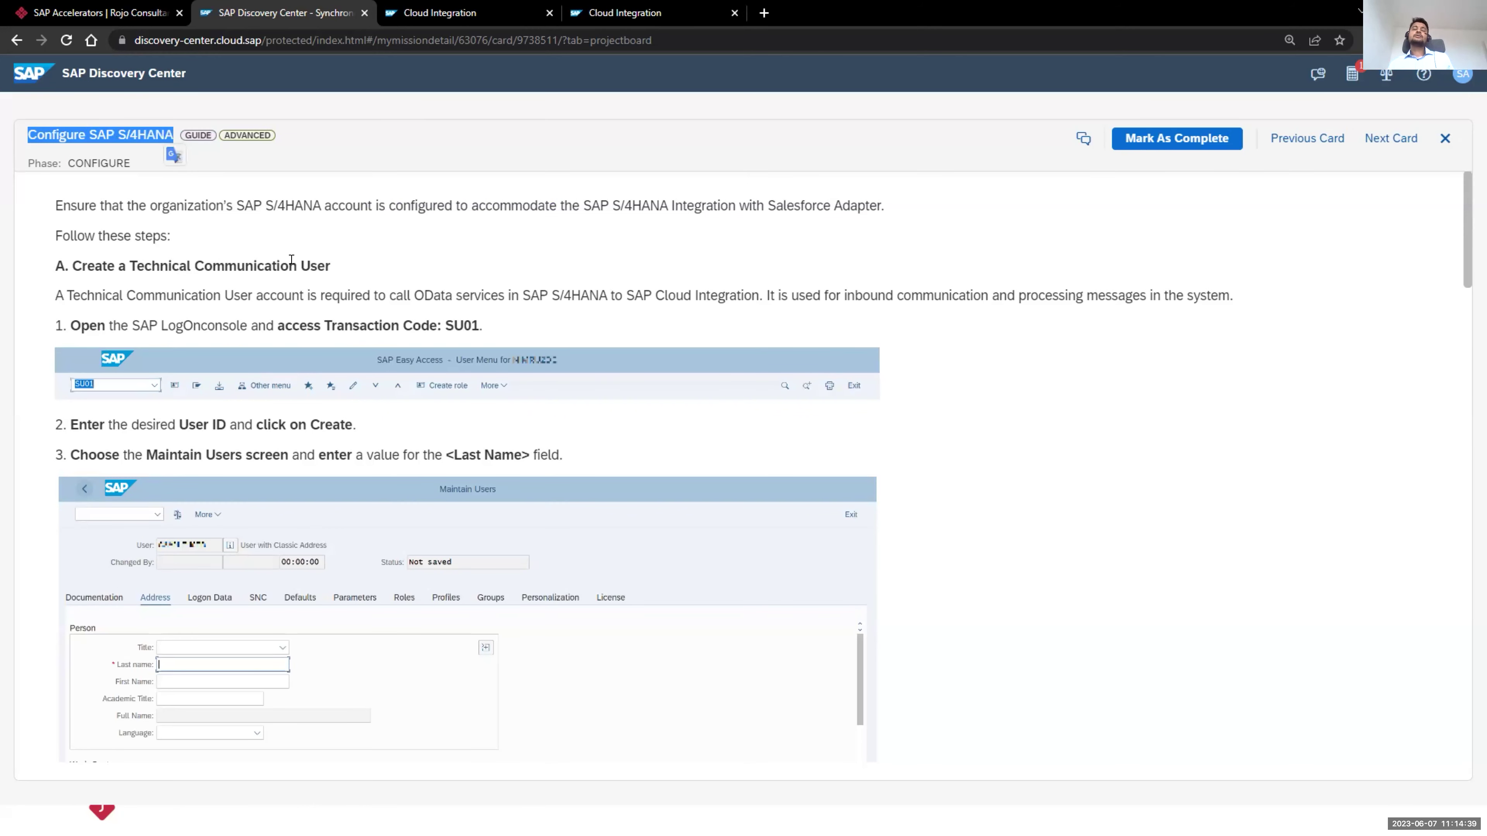
{"action": "scroll", "coordinate": [121, 243], "scroll_direction": "down", "scroll_amount": 1}
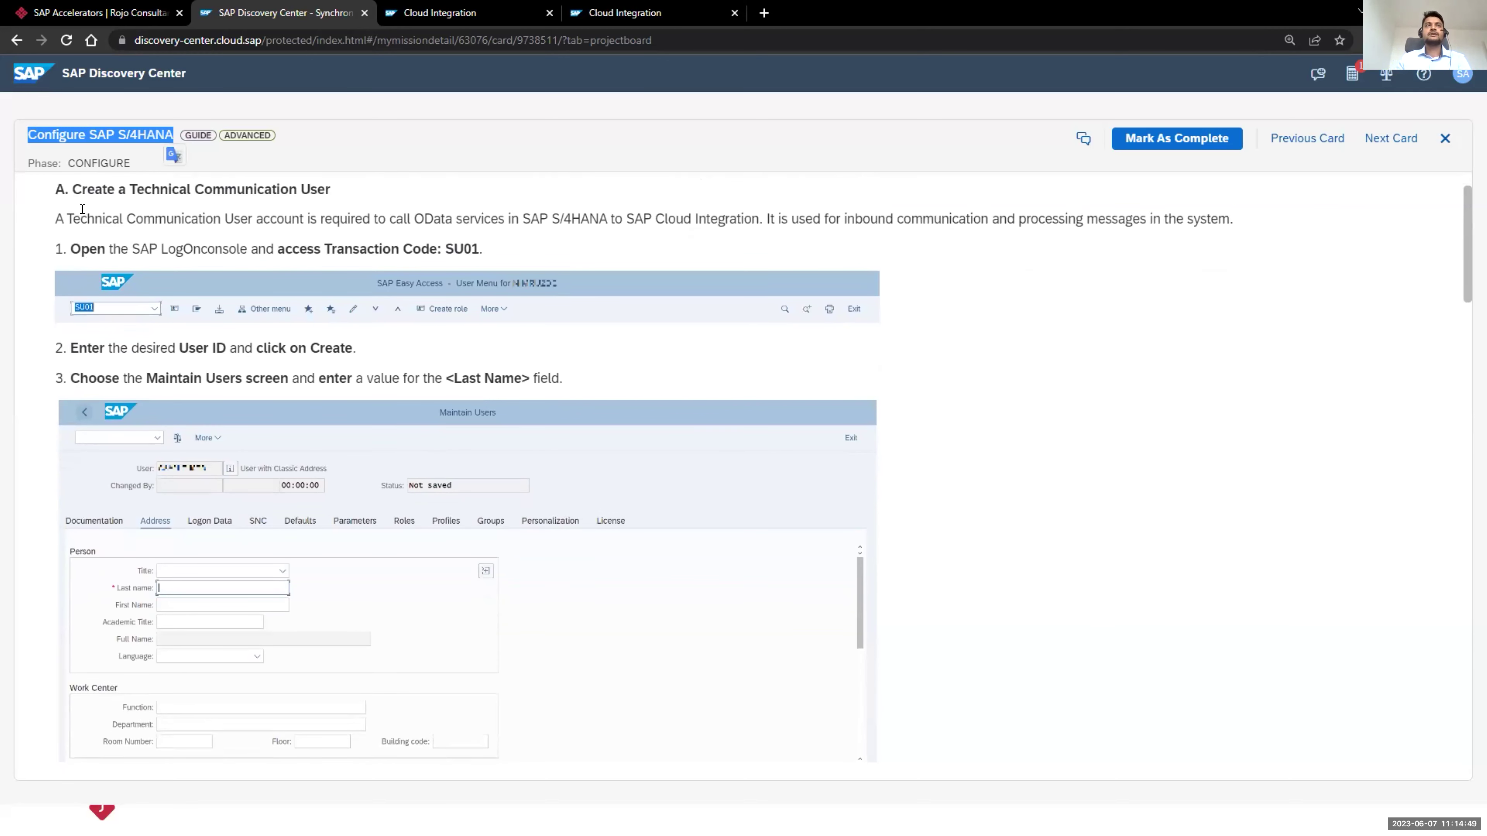
{"action": "scroll", "coordinate": [256, 334], "scroll_direction": "up", "scroll_amount": 1}
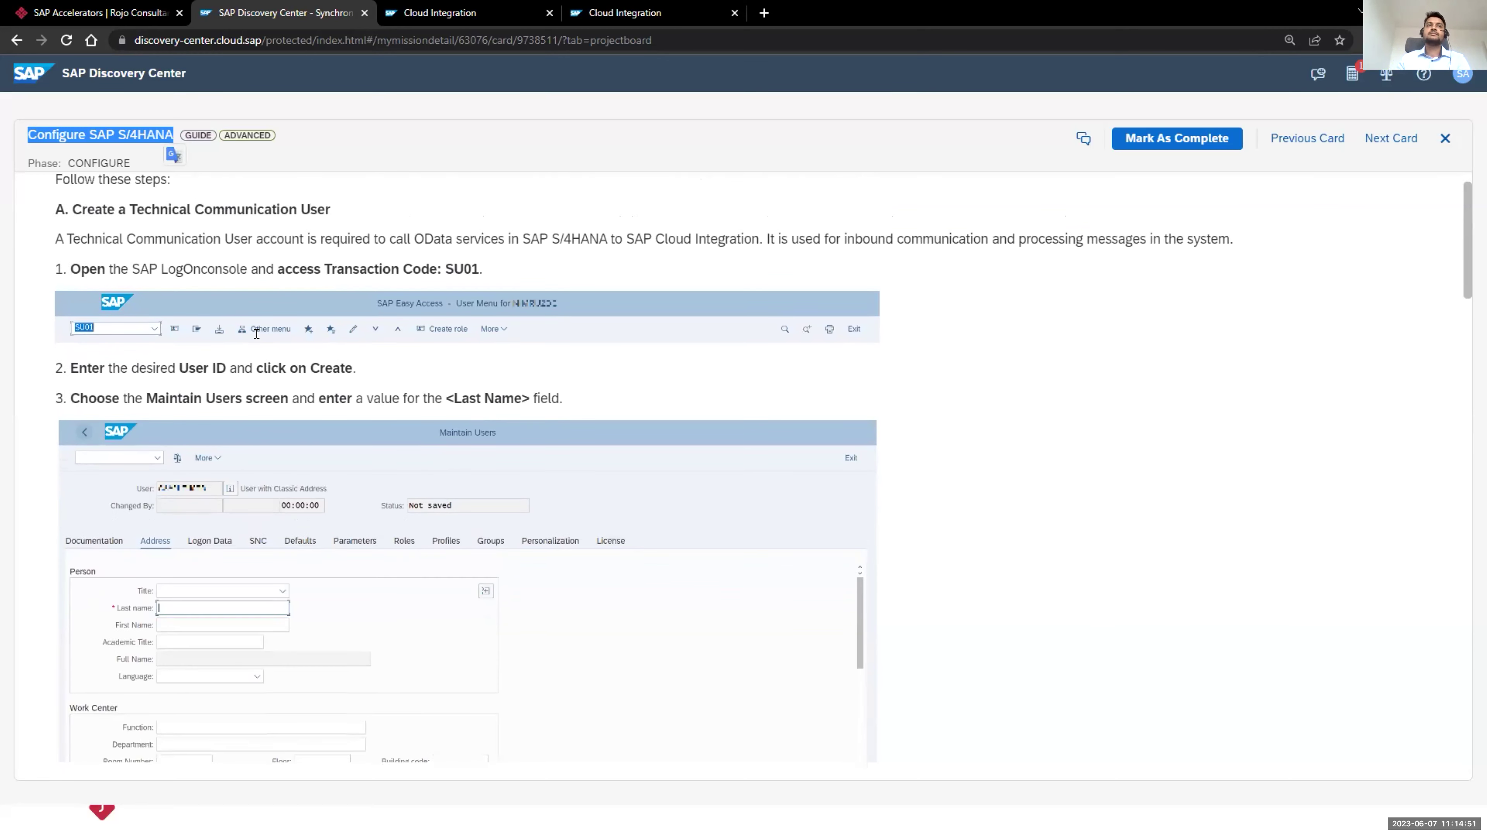
{"action": "left_click_drag", "start_coordinate": [68, 267], "coordinate": [326, 266]}
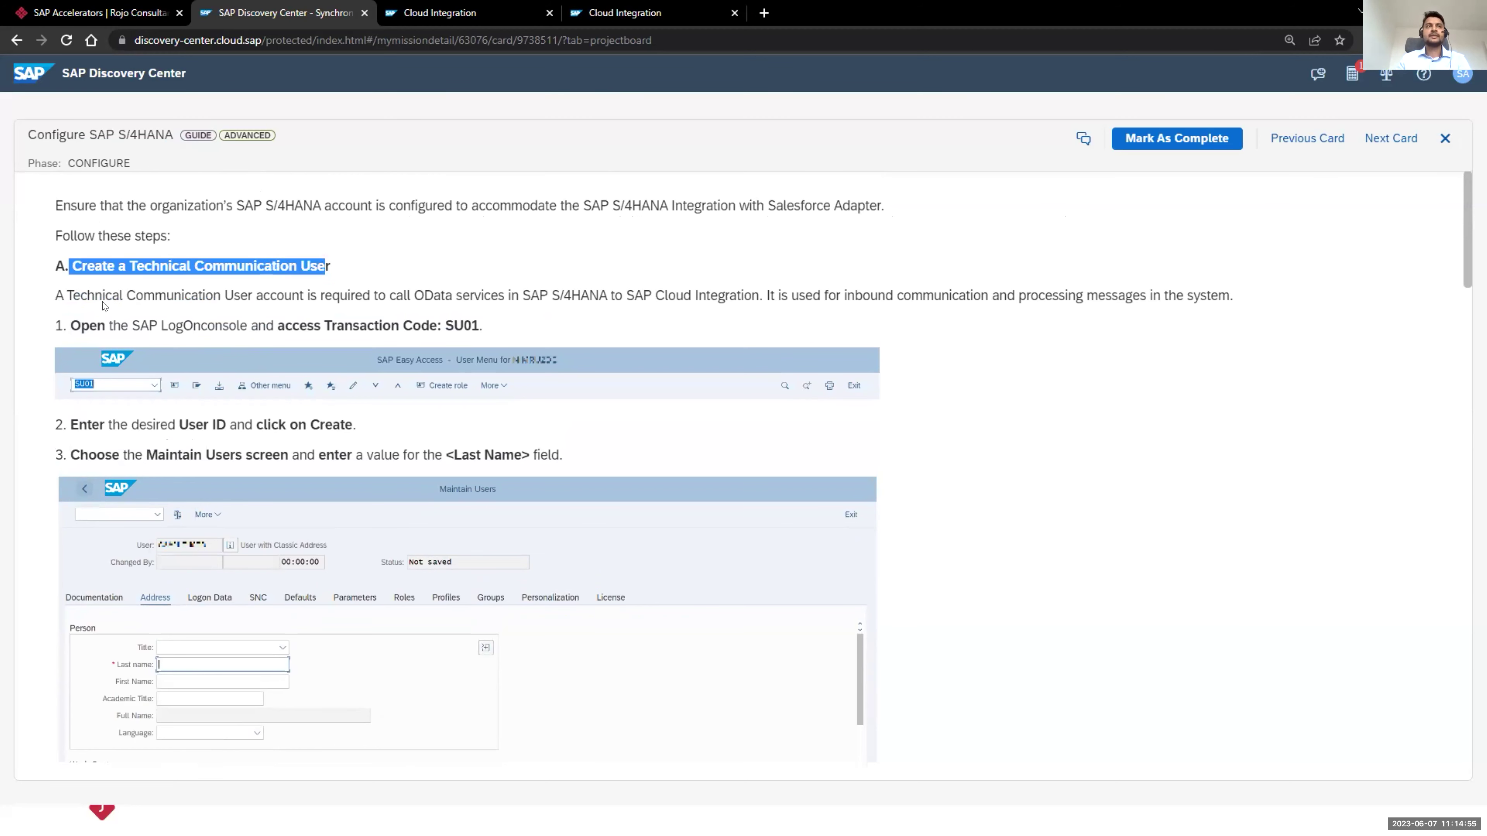
{"action": "scroll", "coordinate": [126, 347], "scroll_direction": "down", "scroll_amount": 5}
{"action": "scroll", "coordinate": [128, 402], "scroll_direction": "down", "scroll_amount": 7}
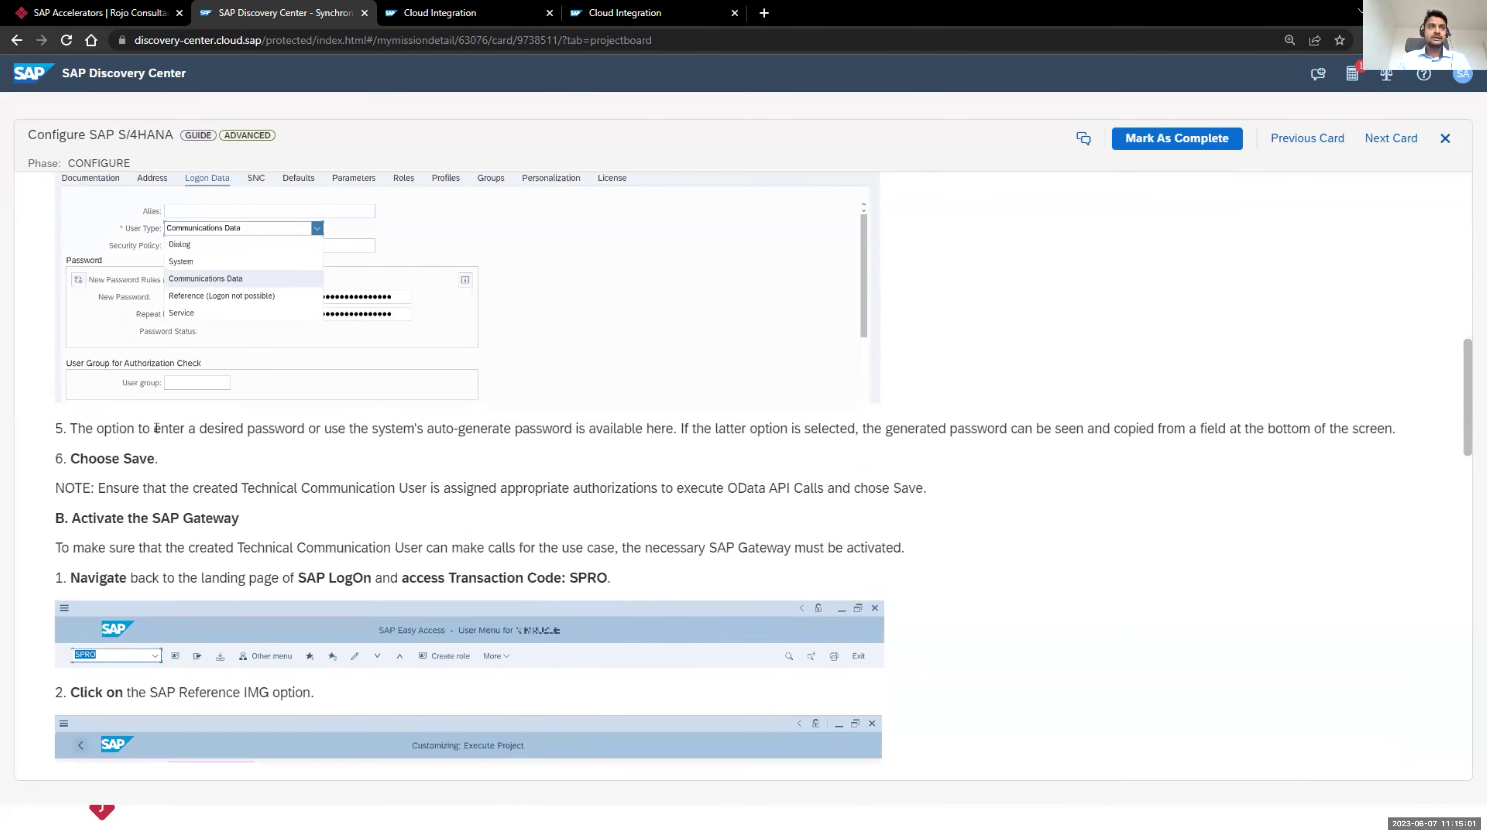
Step: Read section B on activating the SAP Gateway, from transaction code SPRO to the Activate or Deactivate option
{"action": "scroll", "coordinate": [157, 428], "scroll_direction": "down", "scroll_amount": 1}
{"action": "left_click_drag", "start_coordinate": [80, 446], "coordinate": [228, 437]}
{"action": "scroll", "coordinate": [222, 432], "scroll_direction": "down", "scroll_amount": 1}
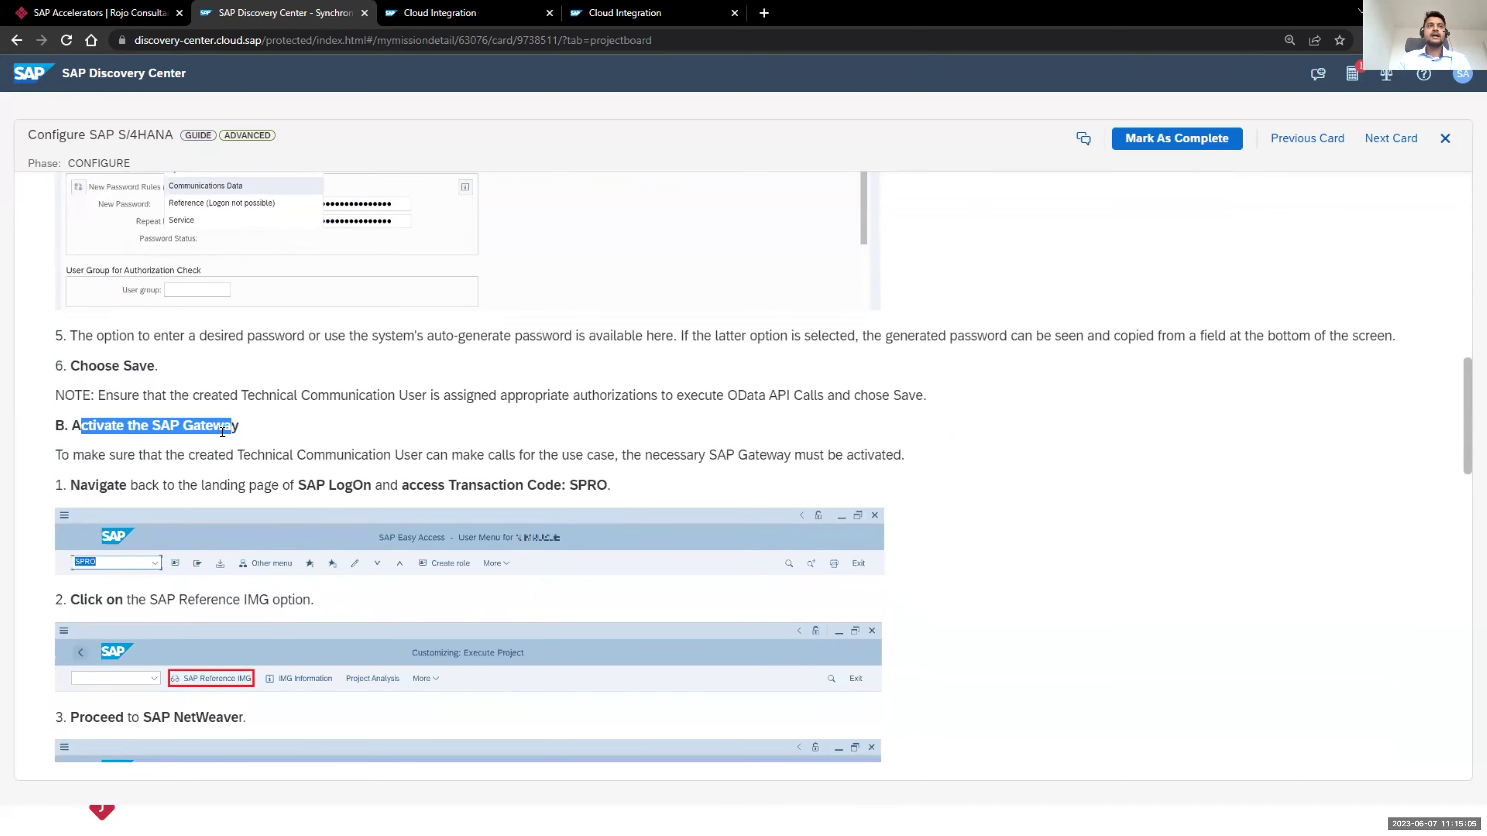
{"action": "left_click_drag", "start_coordinate": [122, 402], "coordinate": [232, 428]}
{"action": "scroll", "coordinate": [238, 434], "scroll_direction": "down", "scroll_amount": 5}
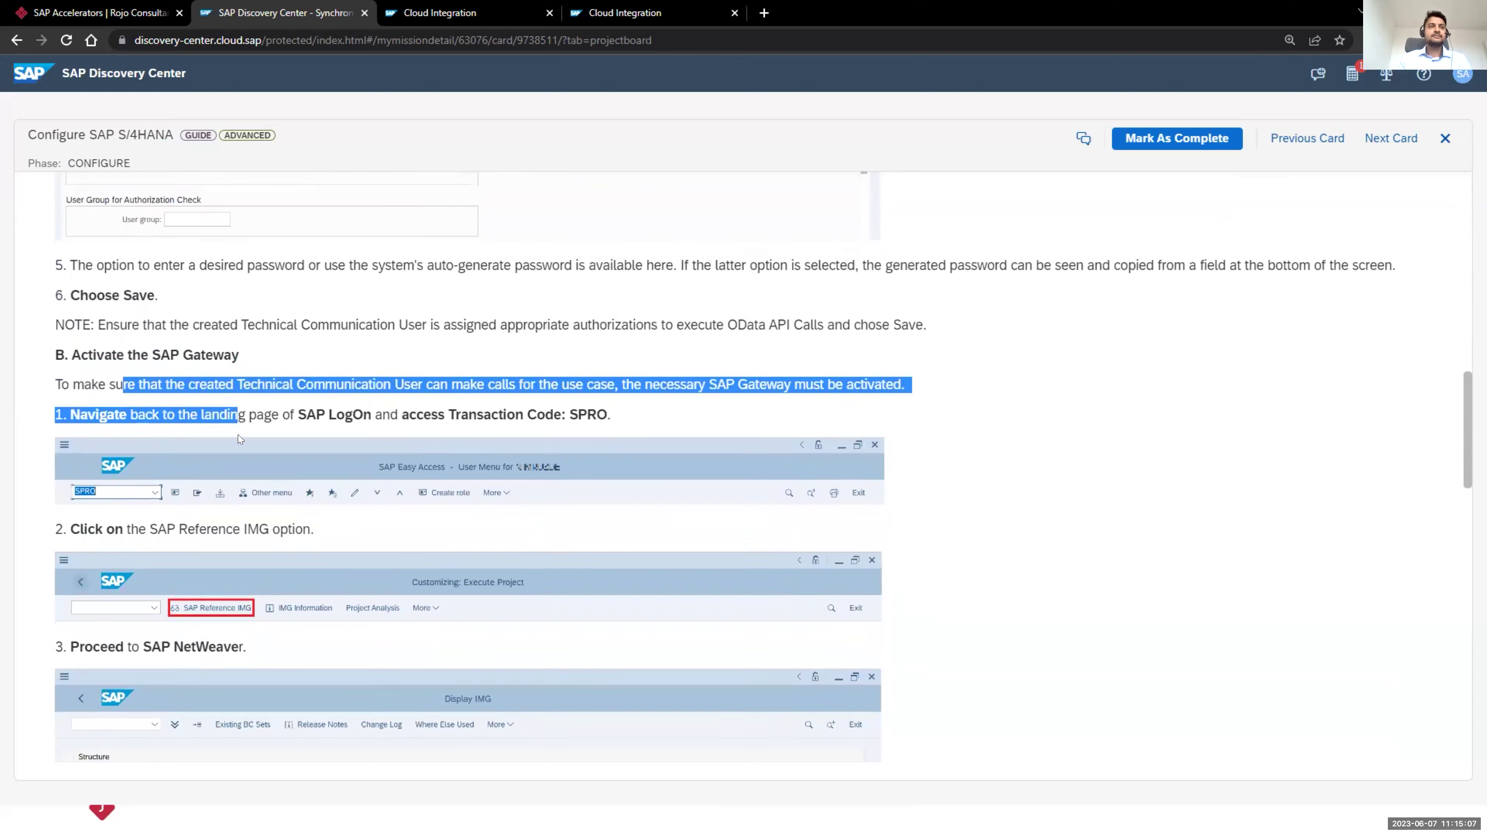
{"action": "scroll", "coordinate": [239, 438], "scroll_direction": "down", "scroll_amount": 5}
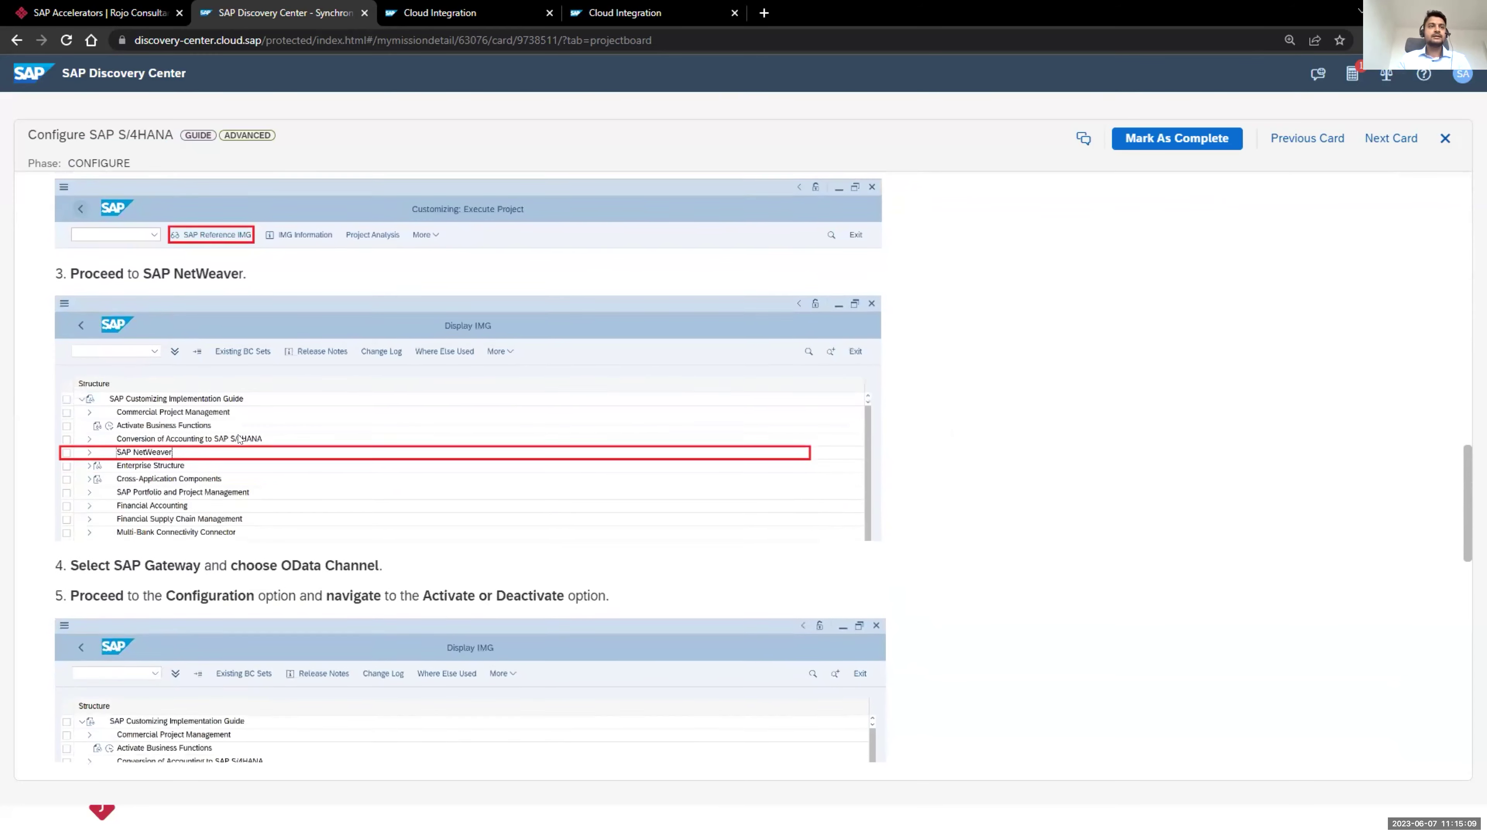
{"action": "scroll", "coordinate": [238, 439], "scroll_direction": "down", "scroll_amount": 4}
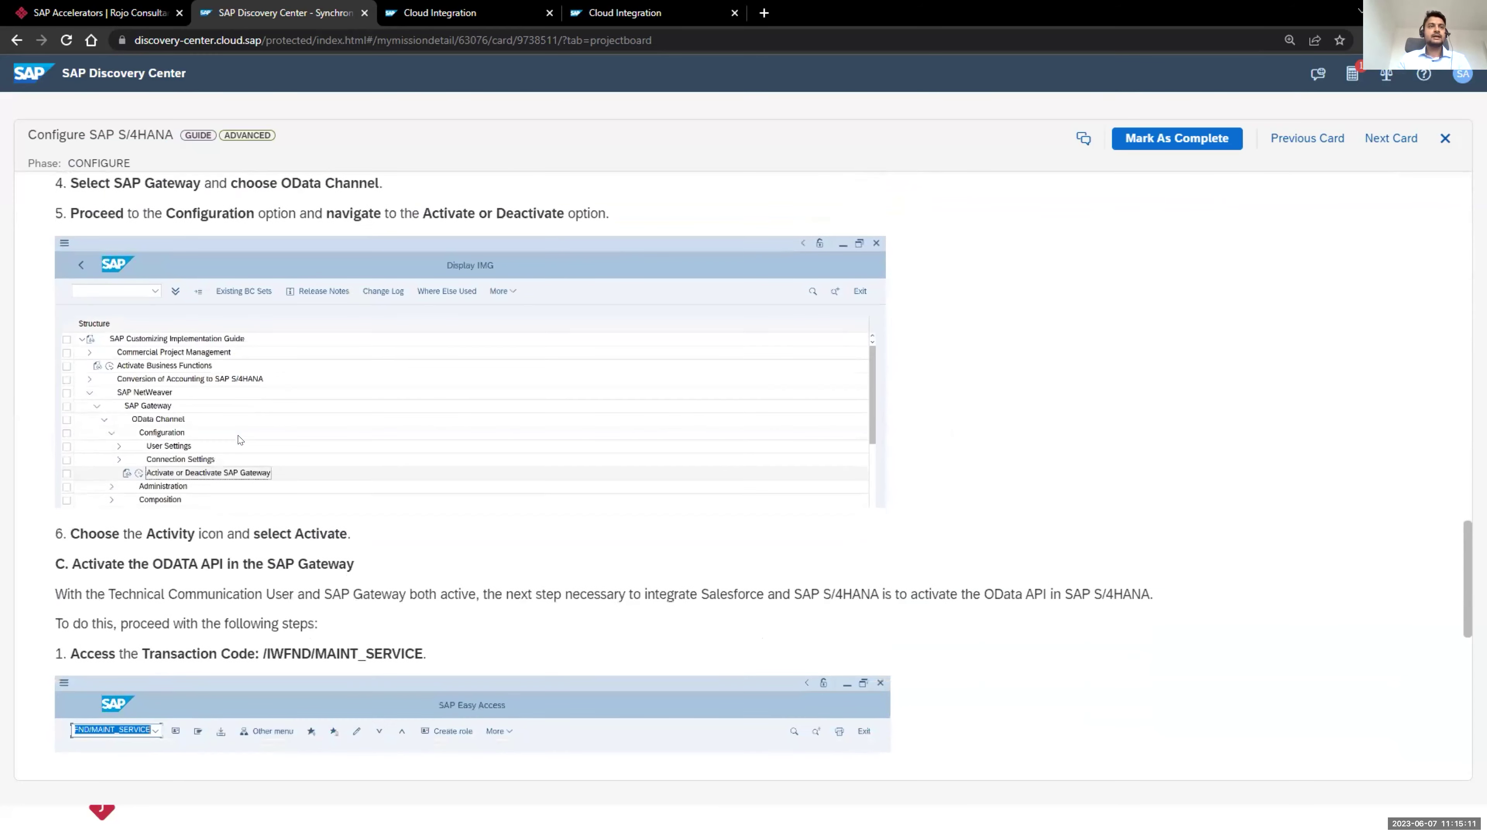
Step: Read section C on activating the OData API in the SAP Gateway through to the card's last instruction
{"action": "double_click", "coordinate": [308, 355]}
{"action": "left_click_drag", "start_coordinate": [72, 326], "coordinate": [309, 321]}
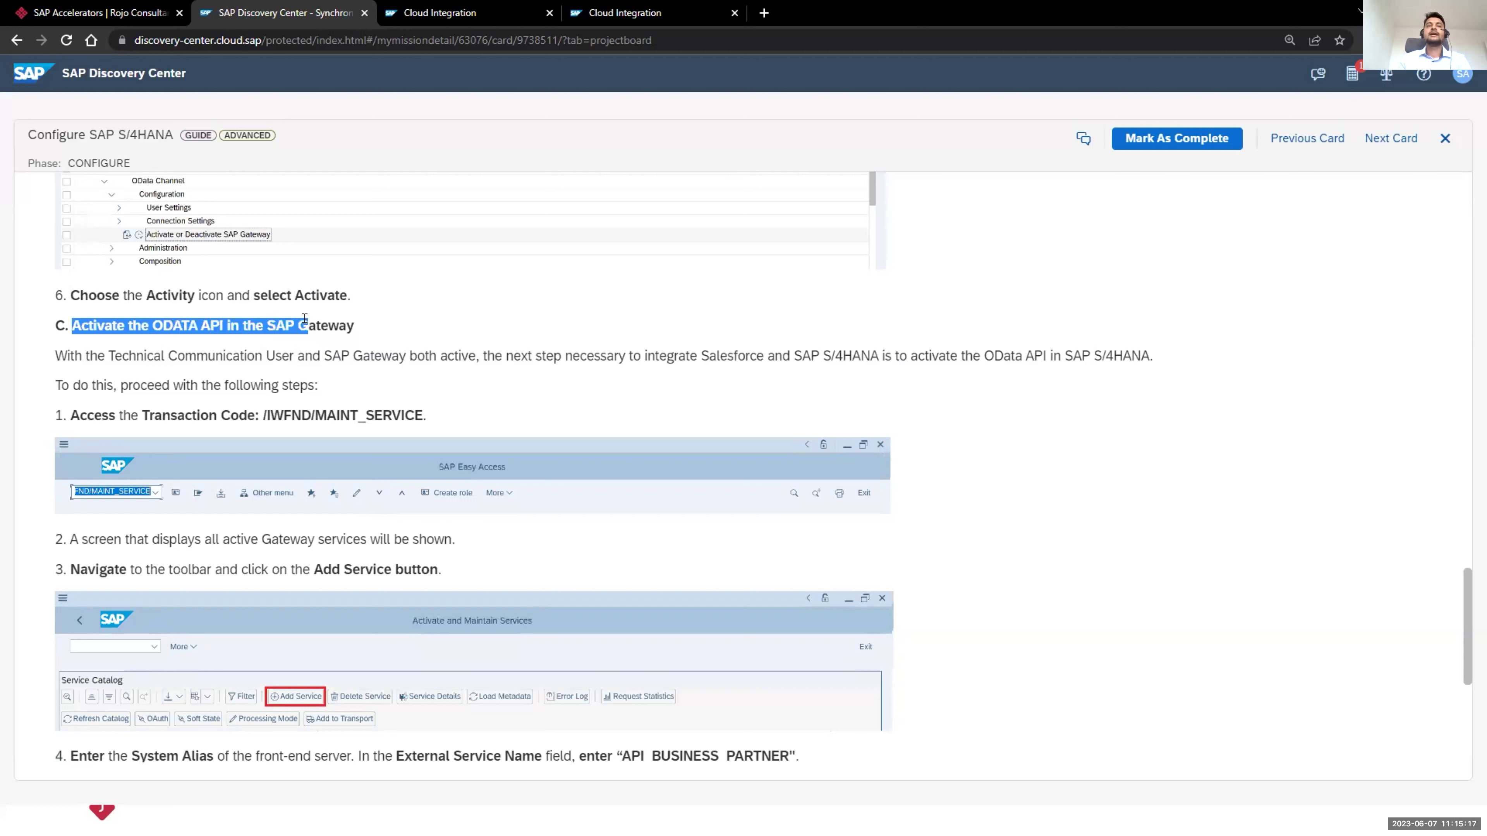
{"action": "left_click", "coordinate": [155, 316]}
{"action": "left_click_drag", "start_coordinate": [152, 317], "coordinate": [222, 317]}
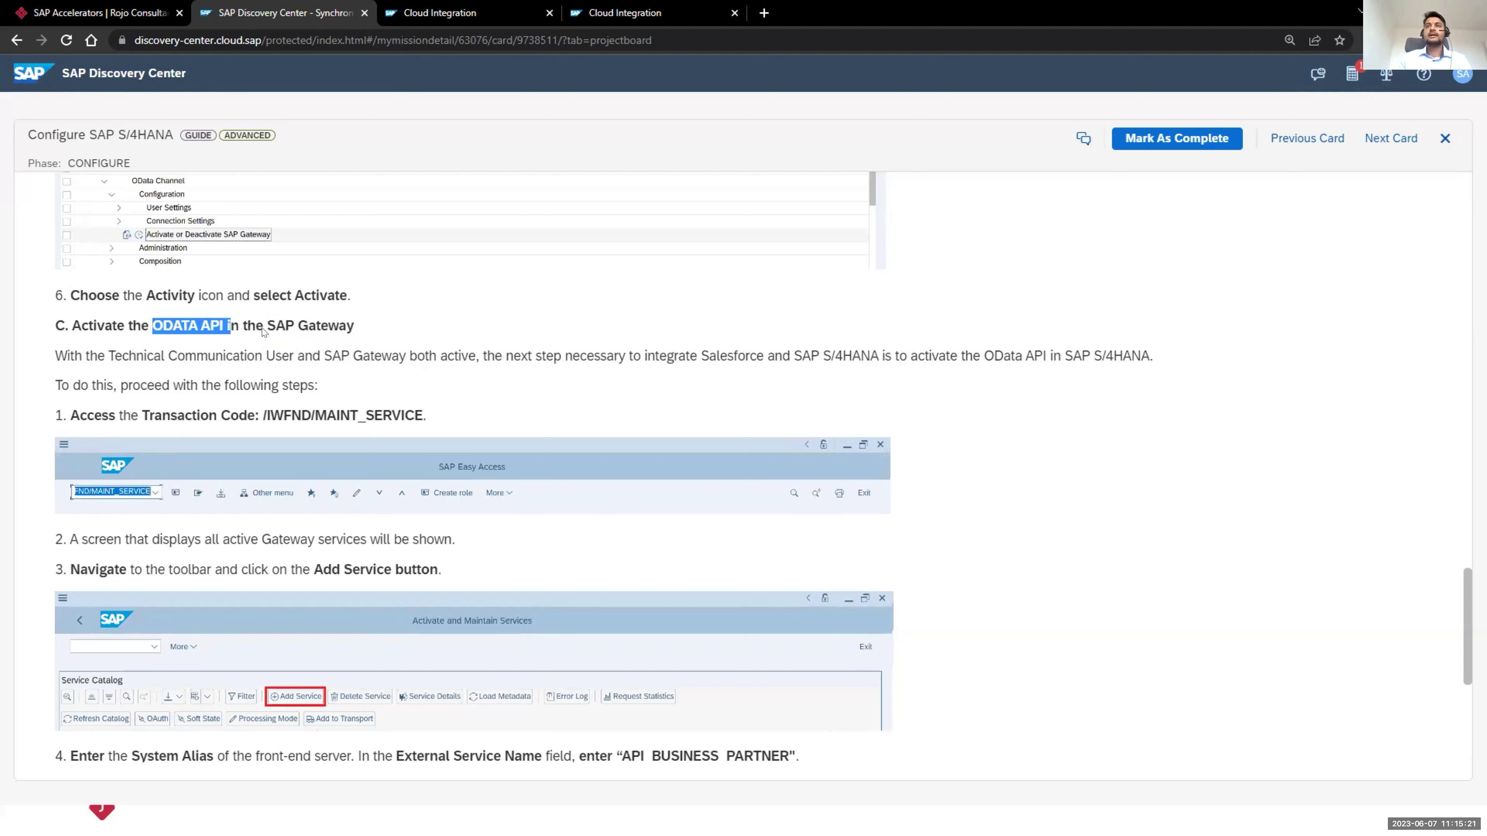
{"action": "left_click", "coordinate": [156, 316]}
{"action": "left_click_drag", "start_coordinate": [161, 317], "coordinate": [192, 318]}
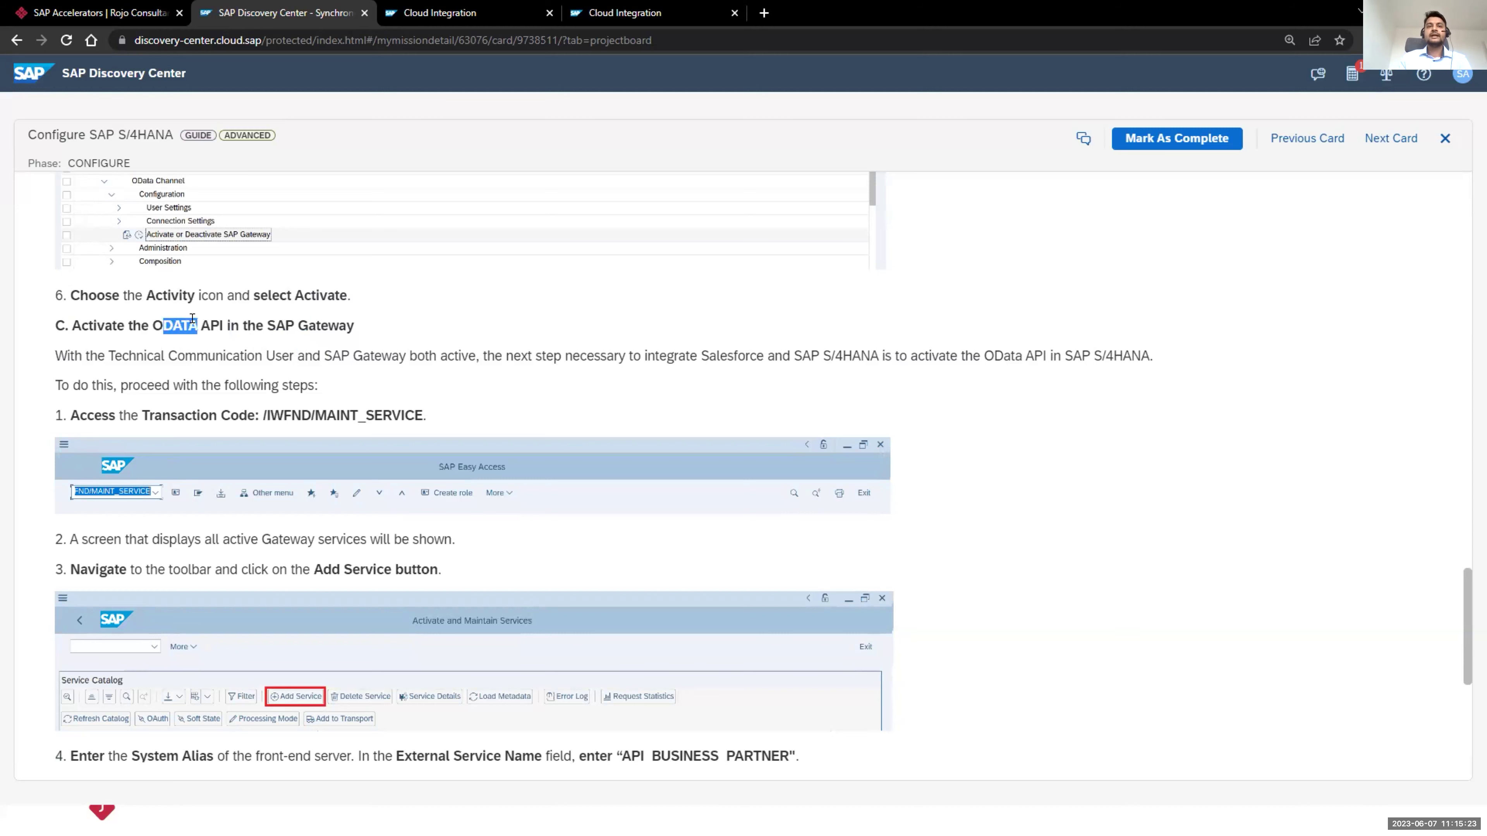
{"action": "scroll", "coordinate": [298, 473], "scroll_direction": "down", "scroll_amount": 1}
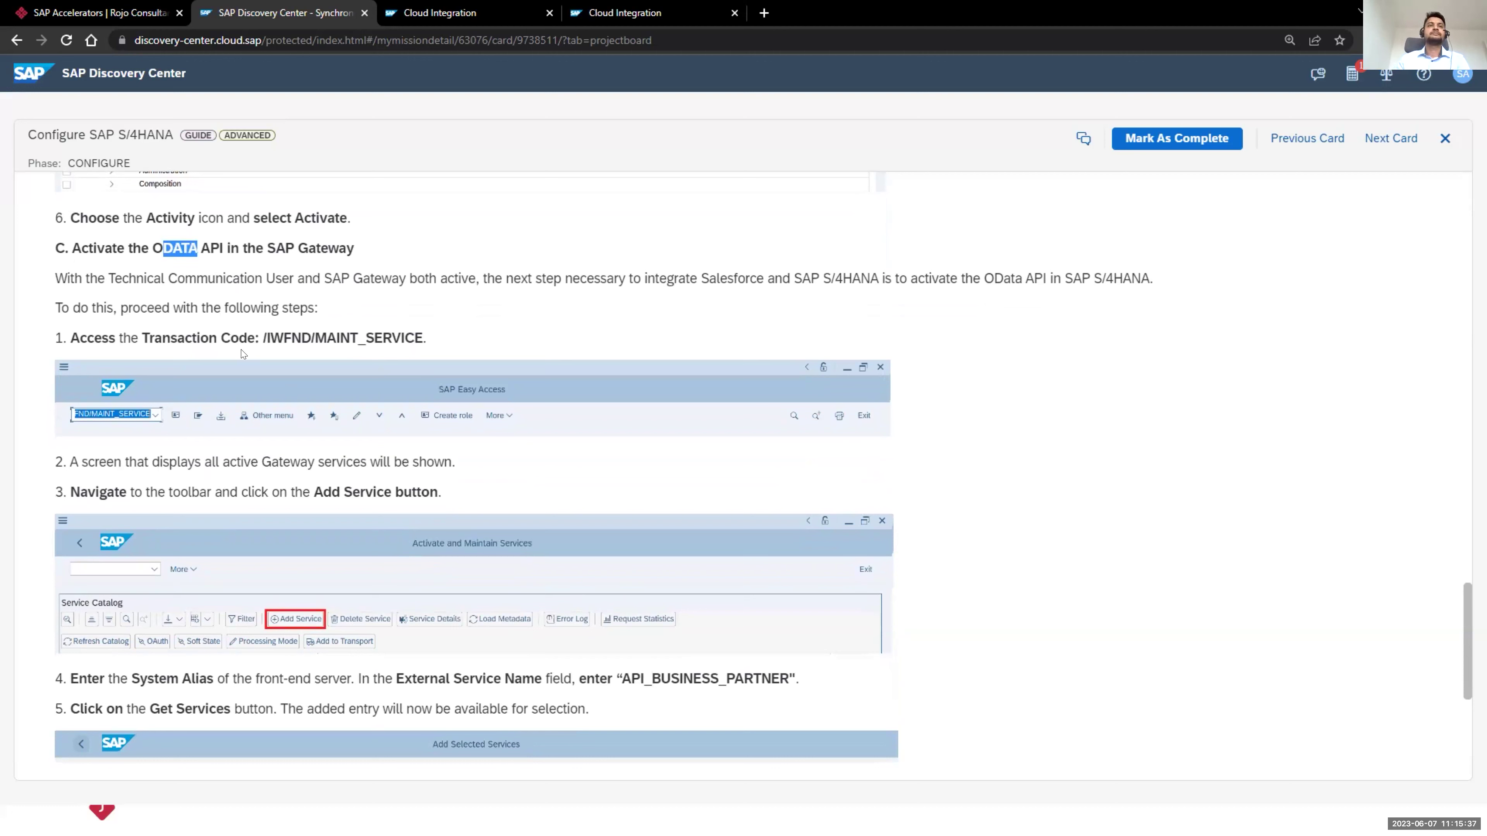
{"action": "scroll", "coordinate": [247, 351], "scroll_direction": "down", "scroll_amount": 5}
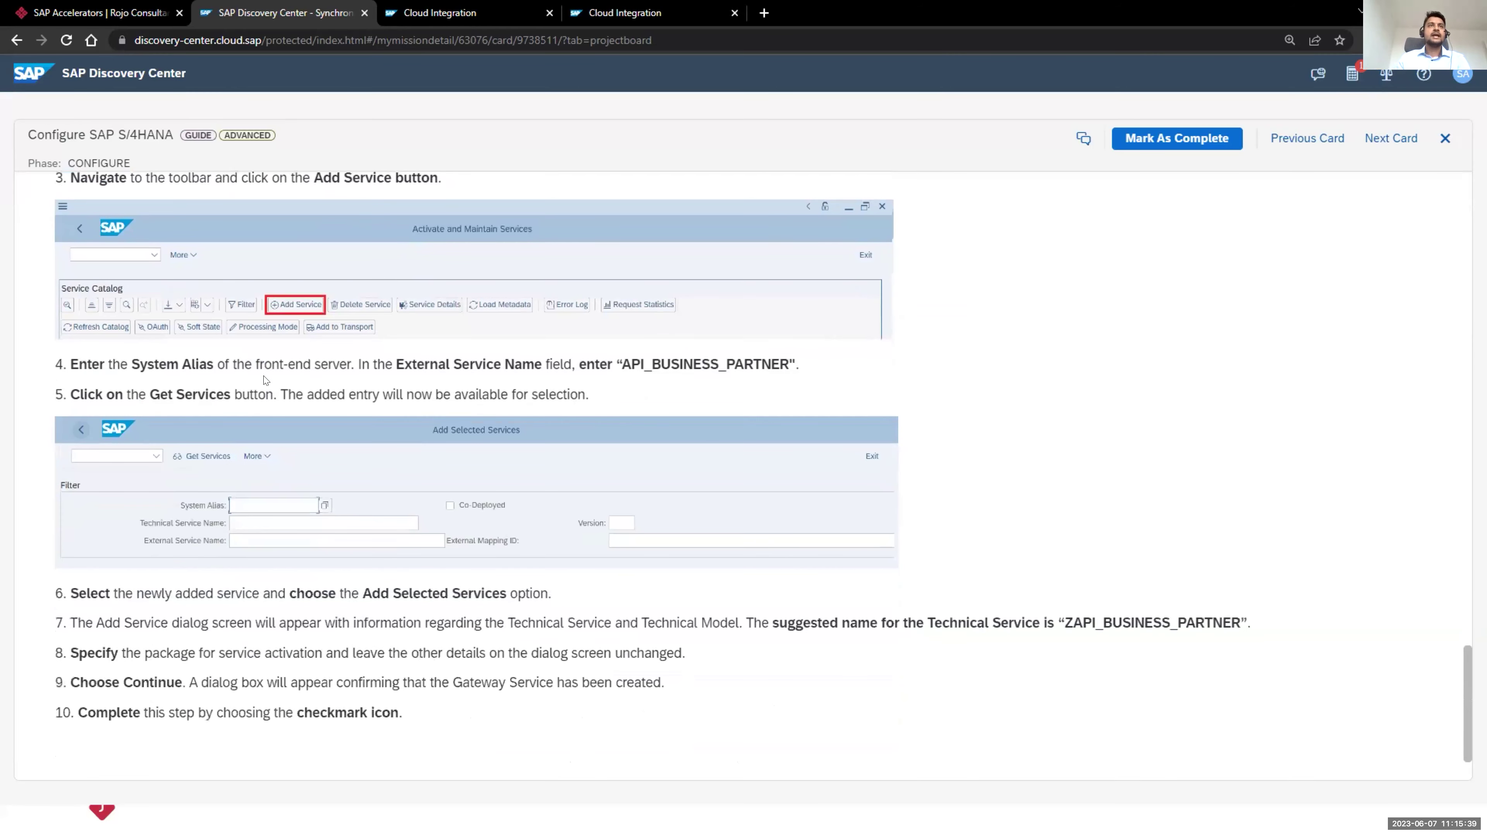
Step: Look back over the OData API and SAP Gateway activation instructions, and return to the project board
{"action": "scroll", "coordinate": [265, 379], "scroll_direction": "up", "scroll_amount": 7}
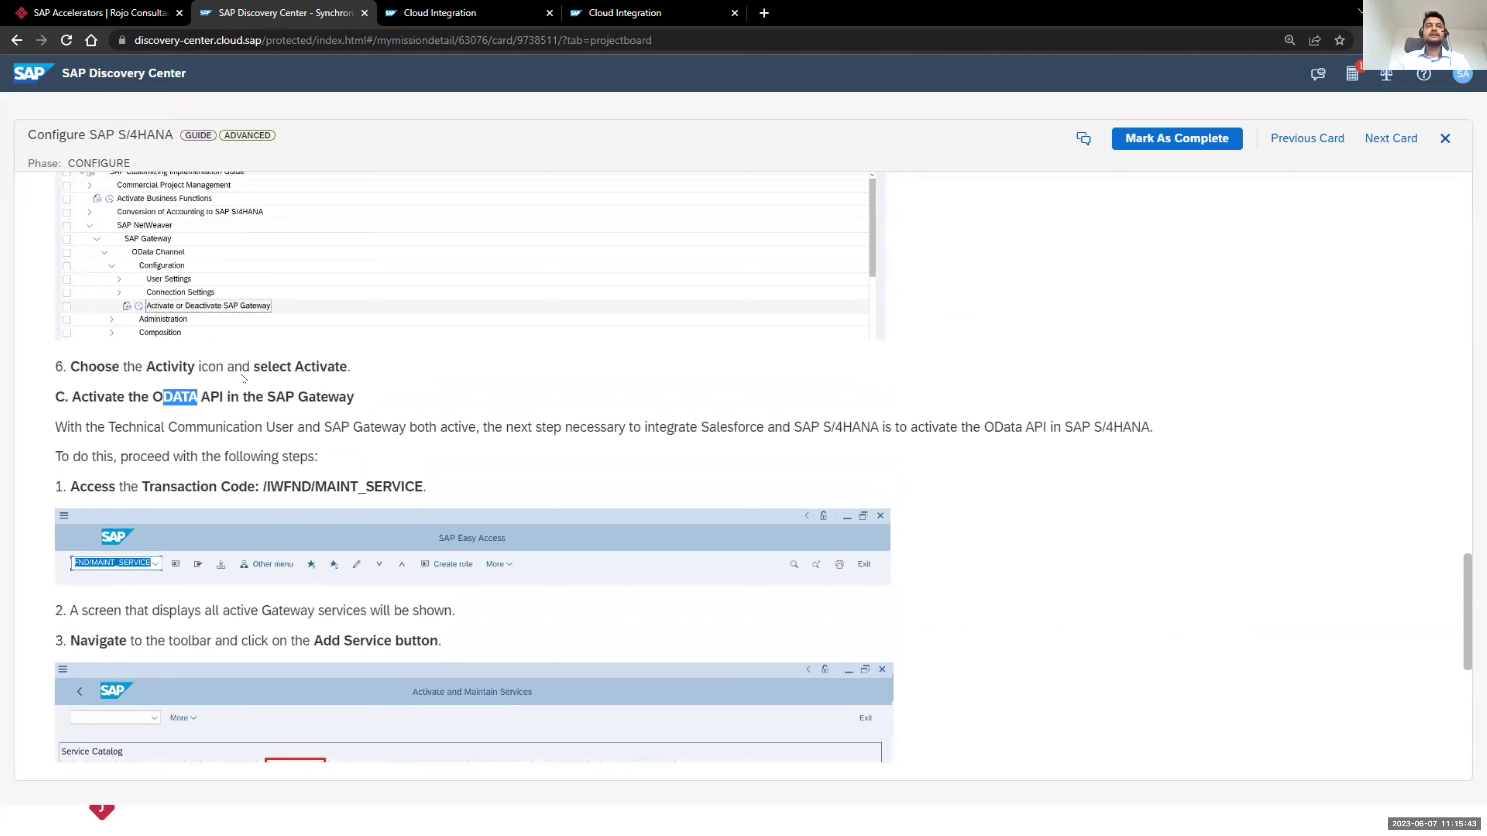
{"action": "scroll", "coordinate": [262, 406], "scroll_direction": "up", "scroll_amount": 5}
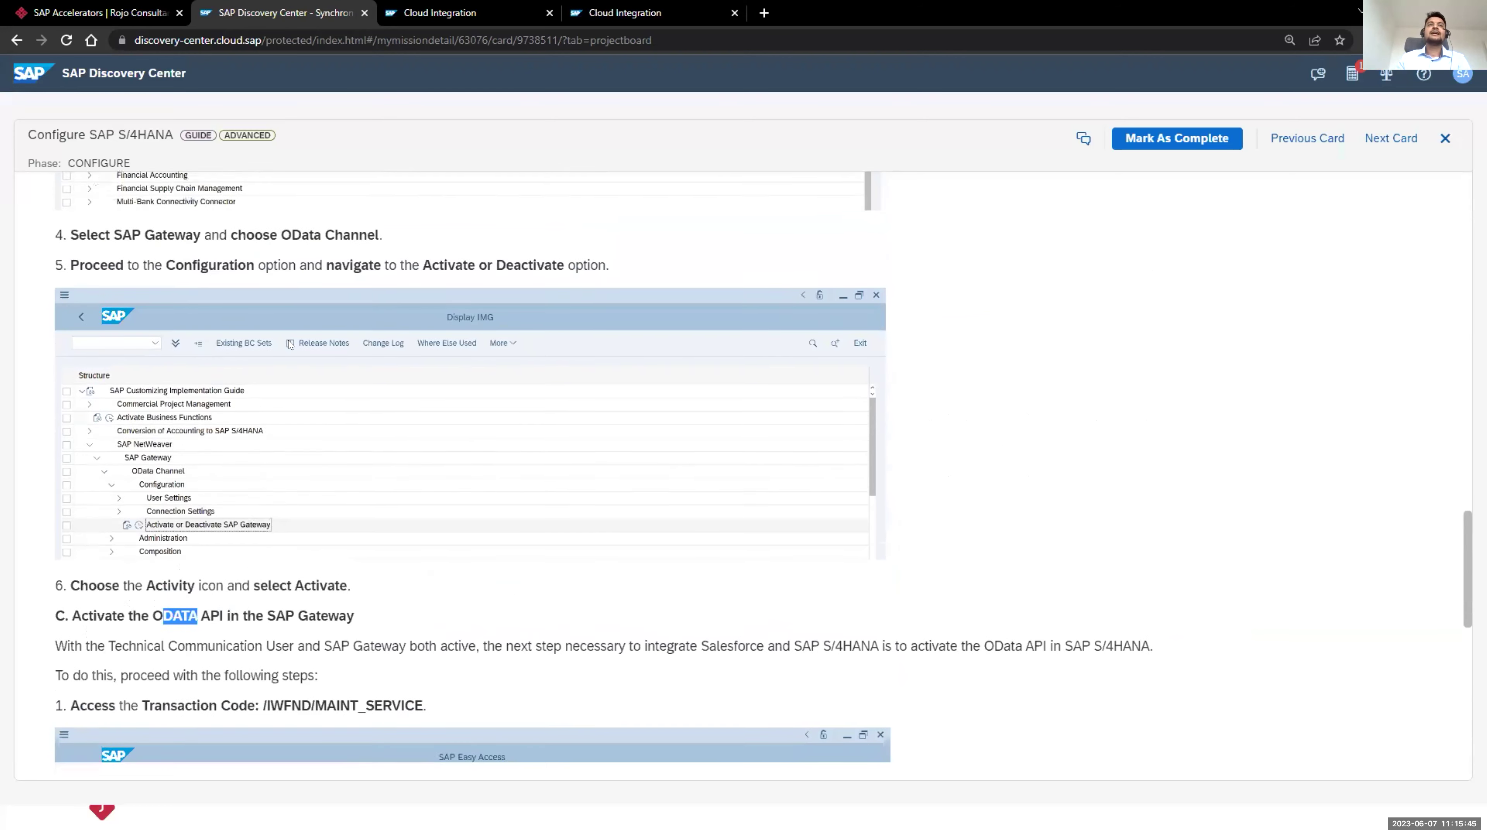
{"action": "scroll", "coordinate": [284, 316], "scroll_direction": "up", "scroll_amount": 6}
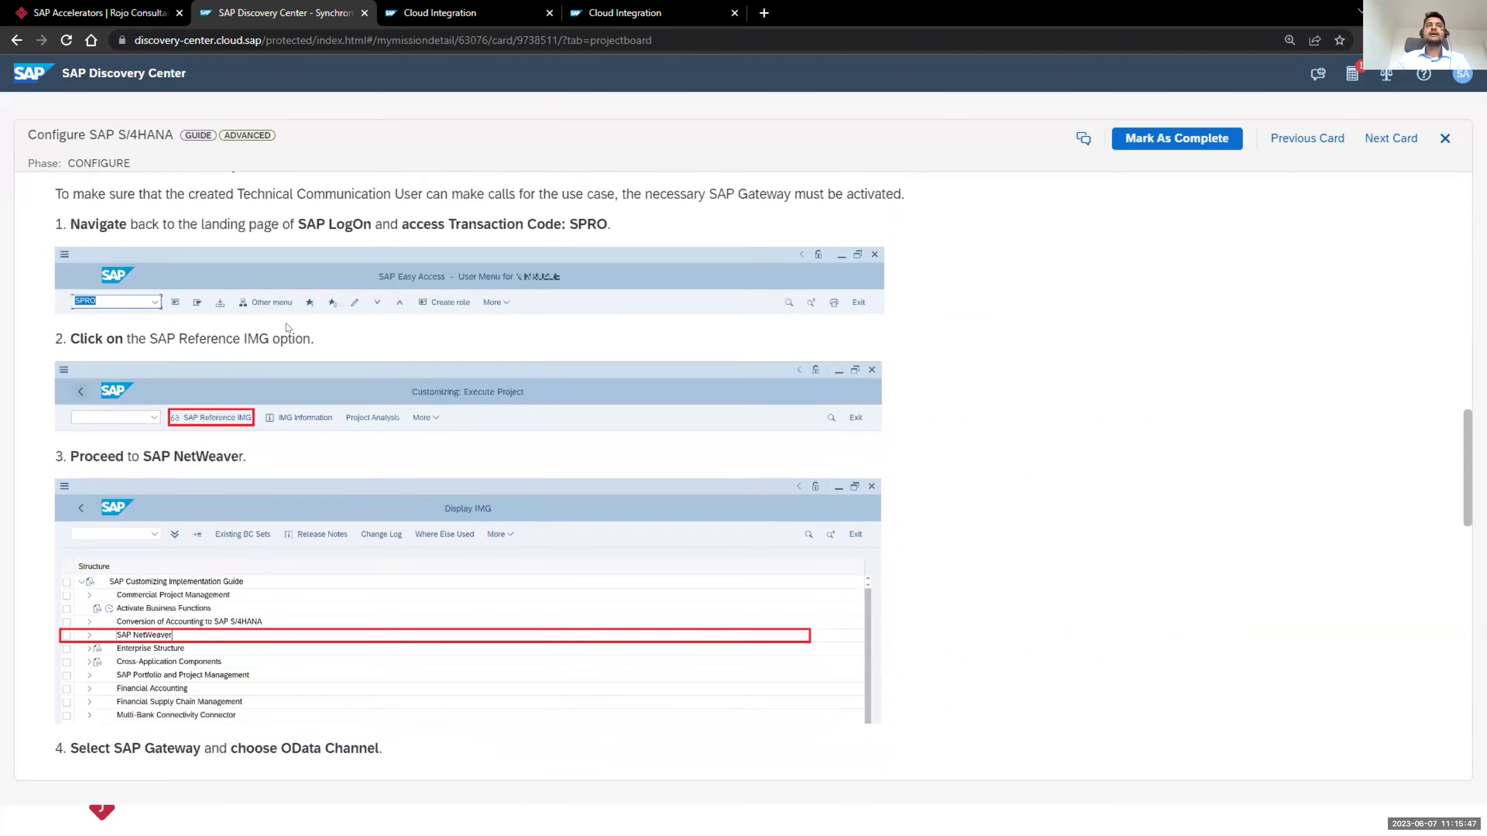
{"action": "scroll", "coordinate": [286, 324], "scroll_direction": "up", "scroll_amount": 2}
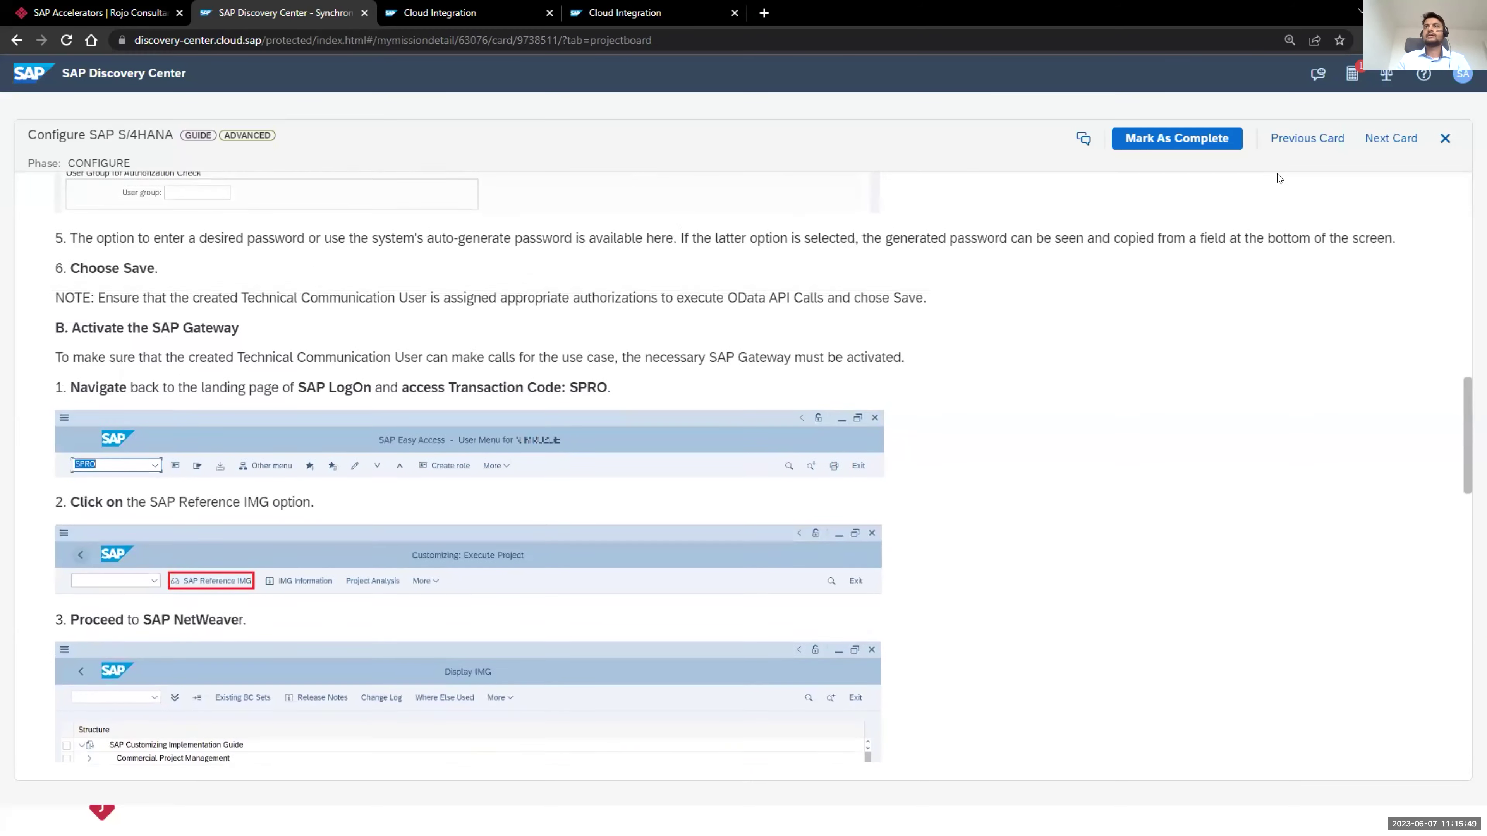
{"action": "left_click", "coordinate": [1433, 144]}
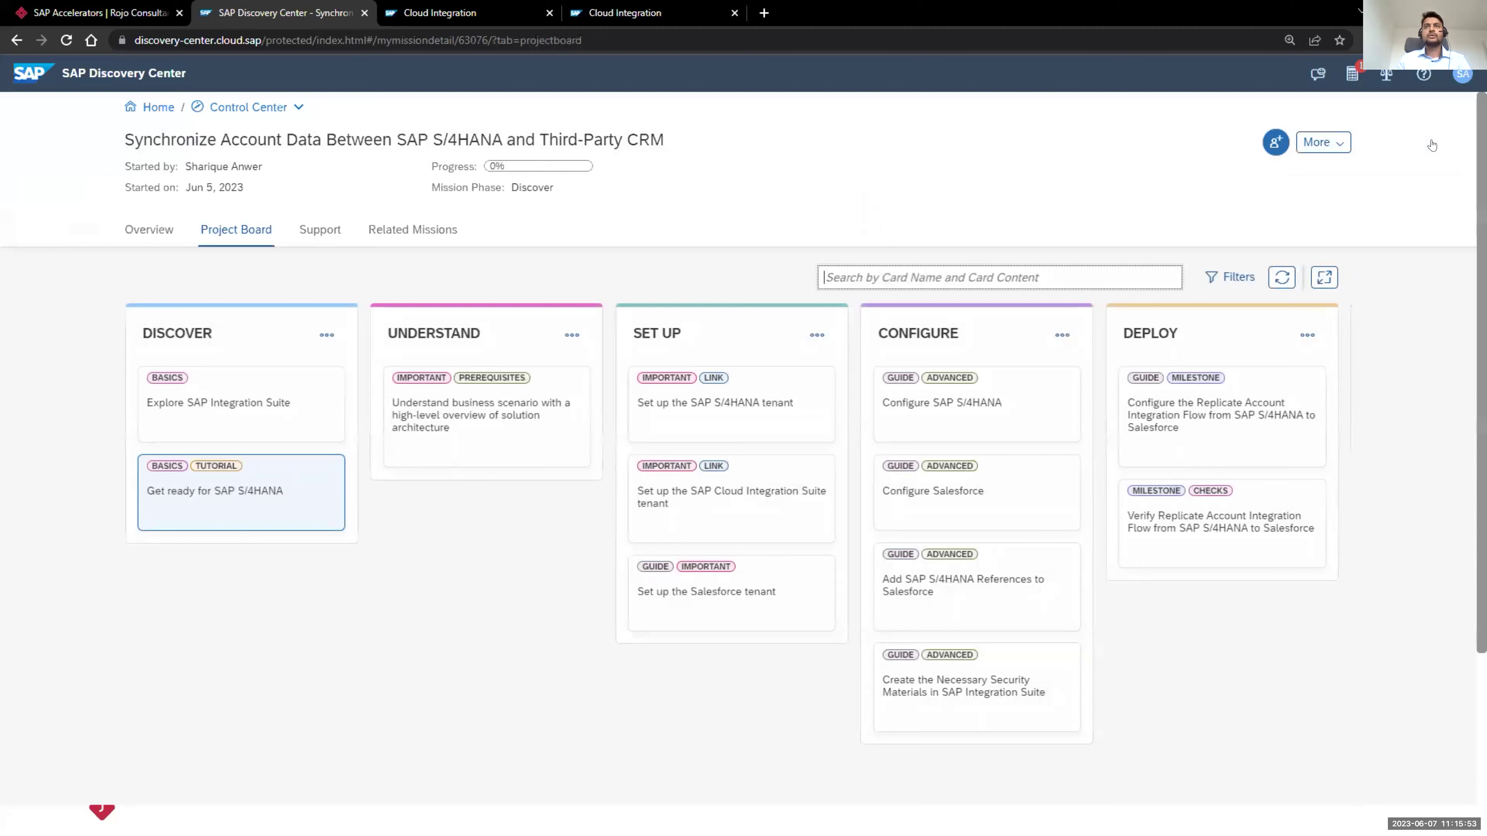
Step: Open the Configure Salesforce card and read the procedure for obtaining OAuth credentials and security tokens
{"action": "left_click", "coordinate": [1009, 491]}
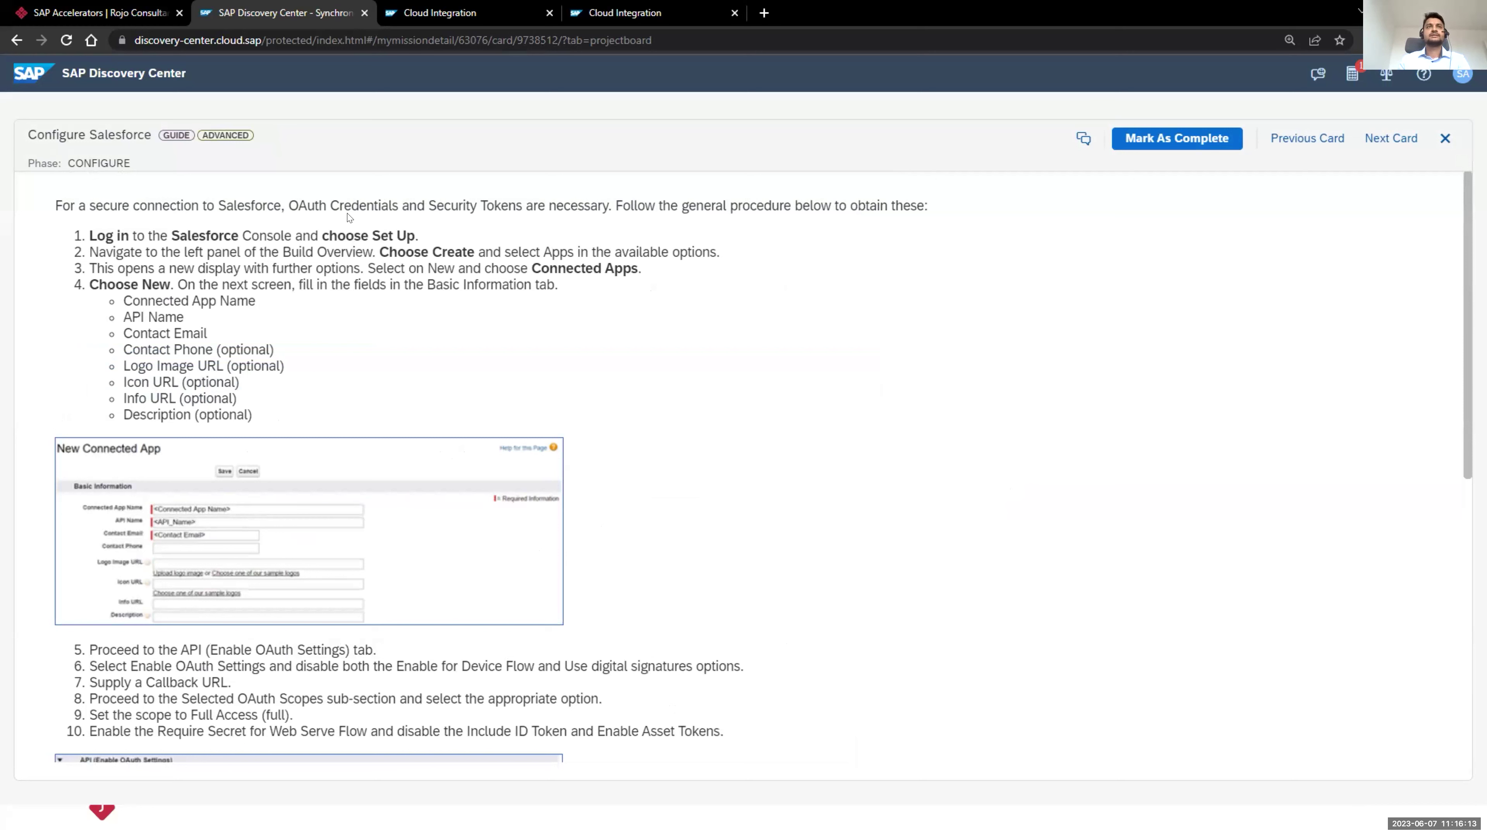
{"action": "left_click_drag", "start_coordinate": [288, 204], "coordinate": [343, 206]}
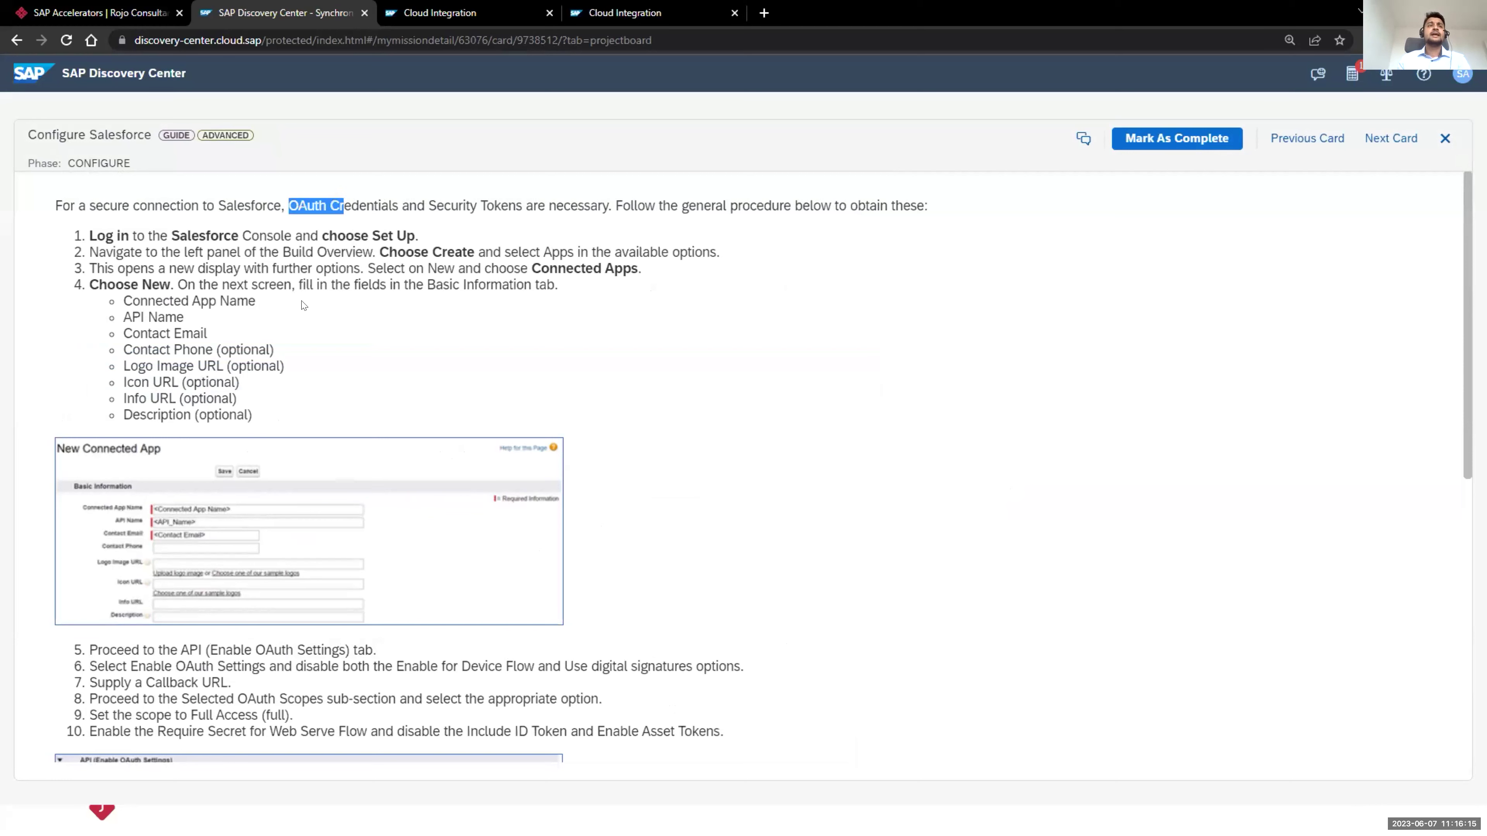
{"action": "left_click_drag", "start_coordinate": [219, 285], "coordinate": [208, 282]}
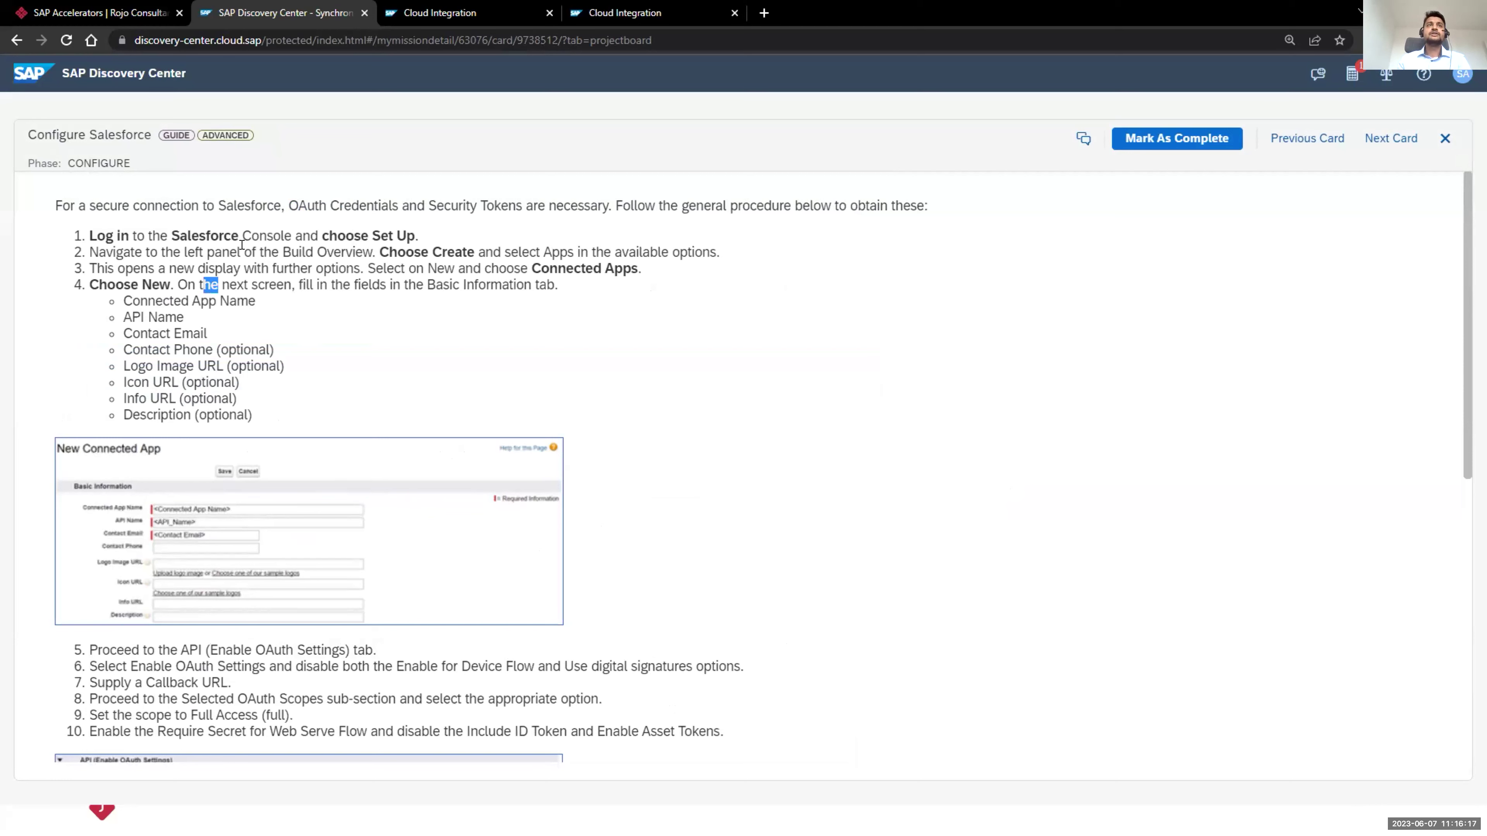
{"action": "left_click_drag", "start_coordinate": [180, 230], "coordinate": [222, 230]}
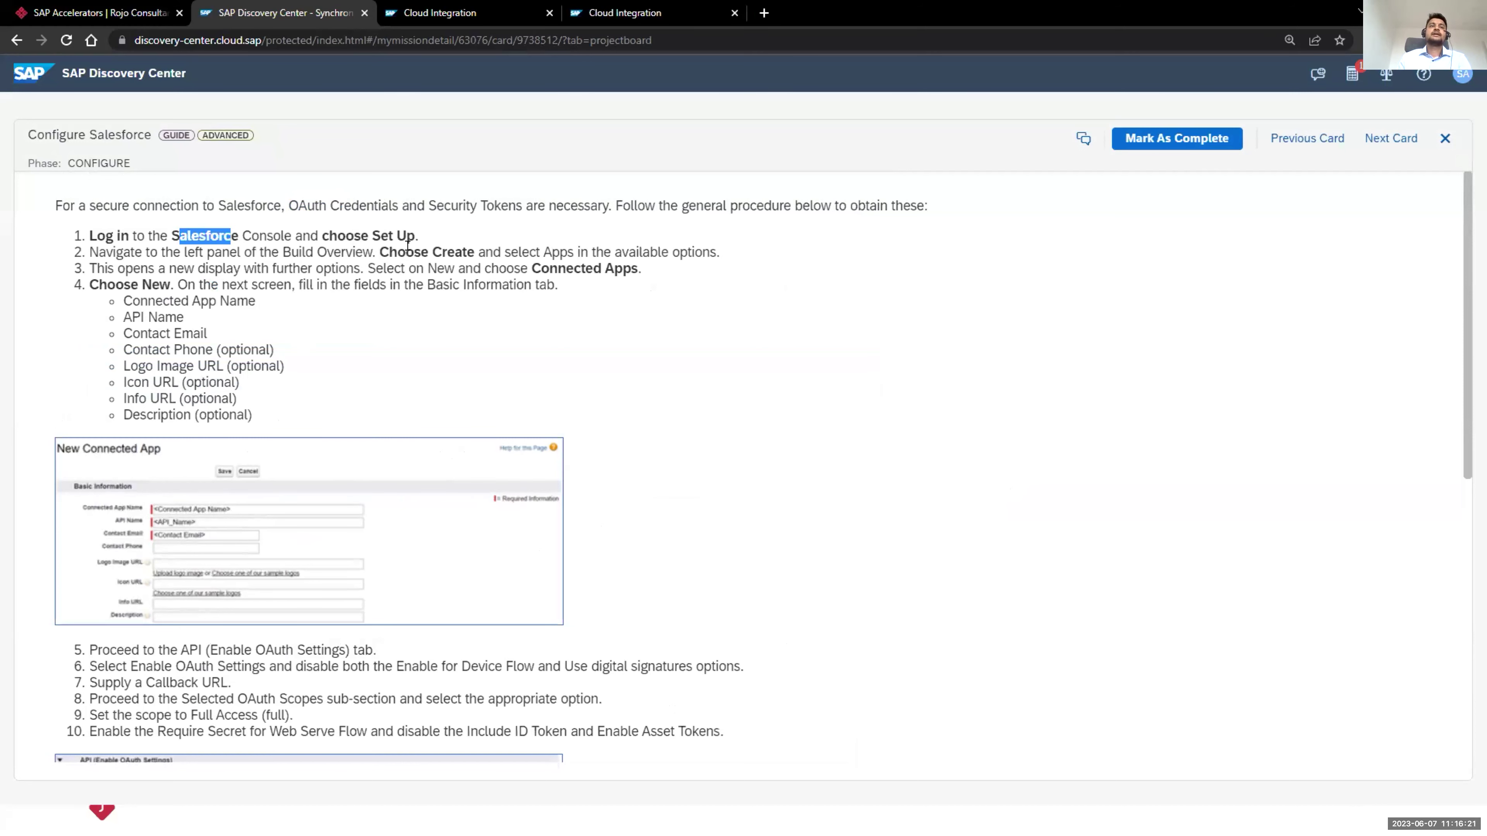
{"action": "scroll", "coordinate": [412, 263], "scroll_direction": "down", "scroll_amount": 8}
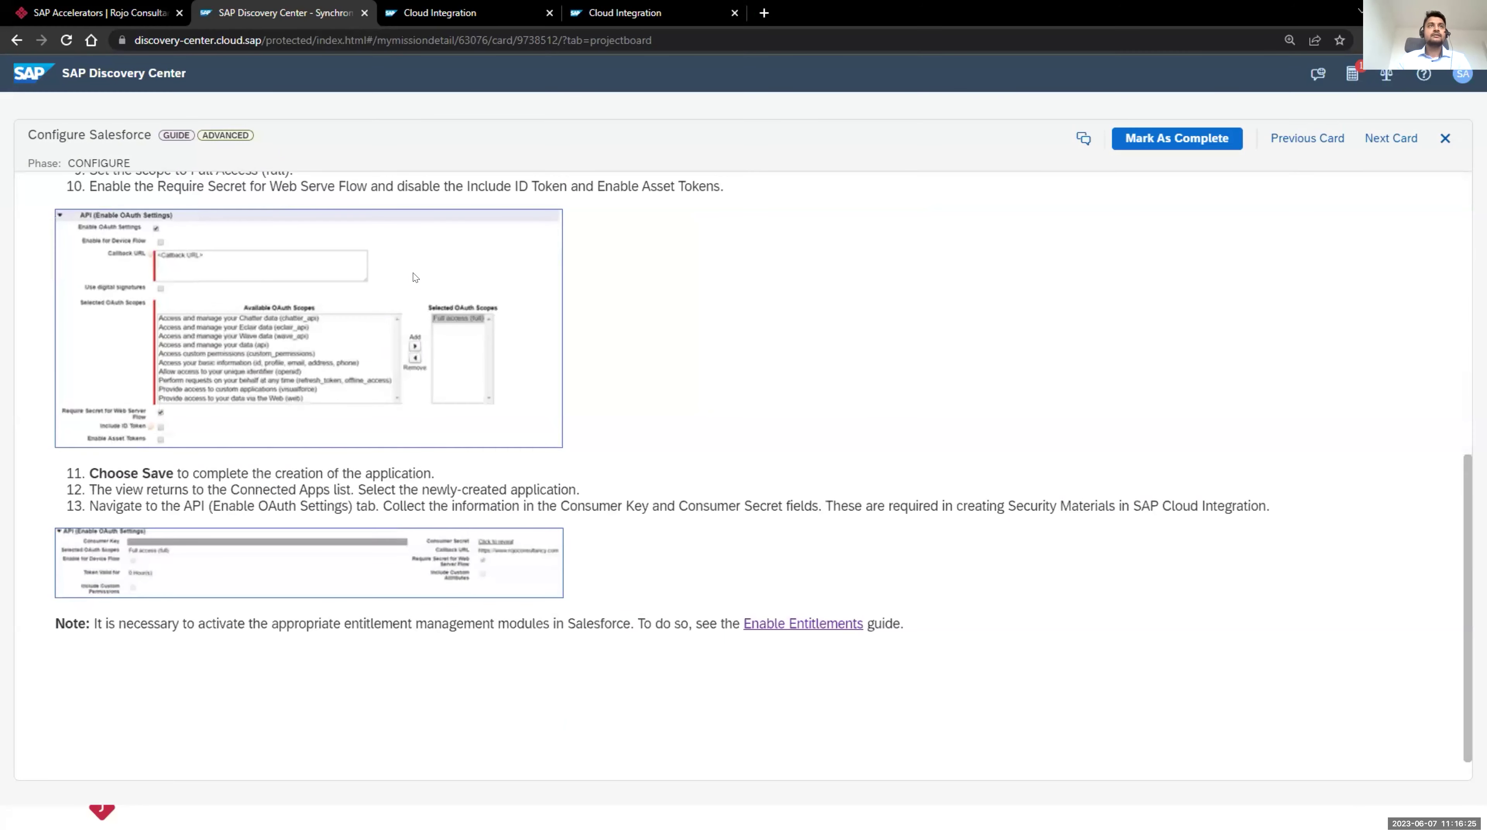
{"action": "scroll", "coordinate": [415, 269], "scroll_direction": "up", "scroll_amount": 2}
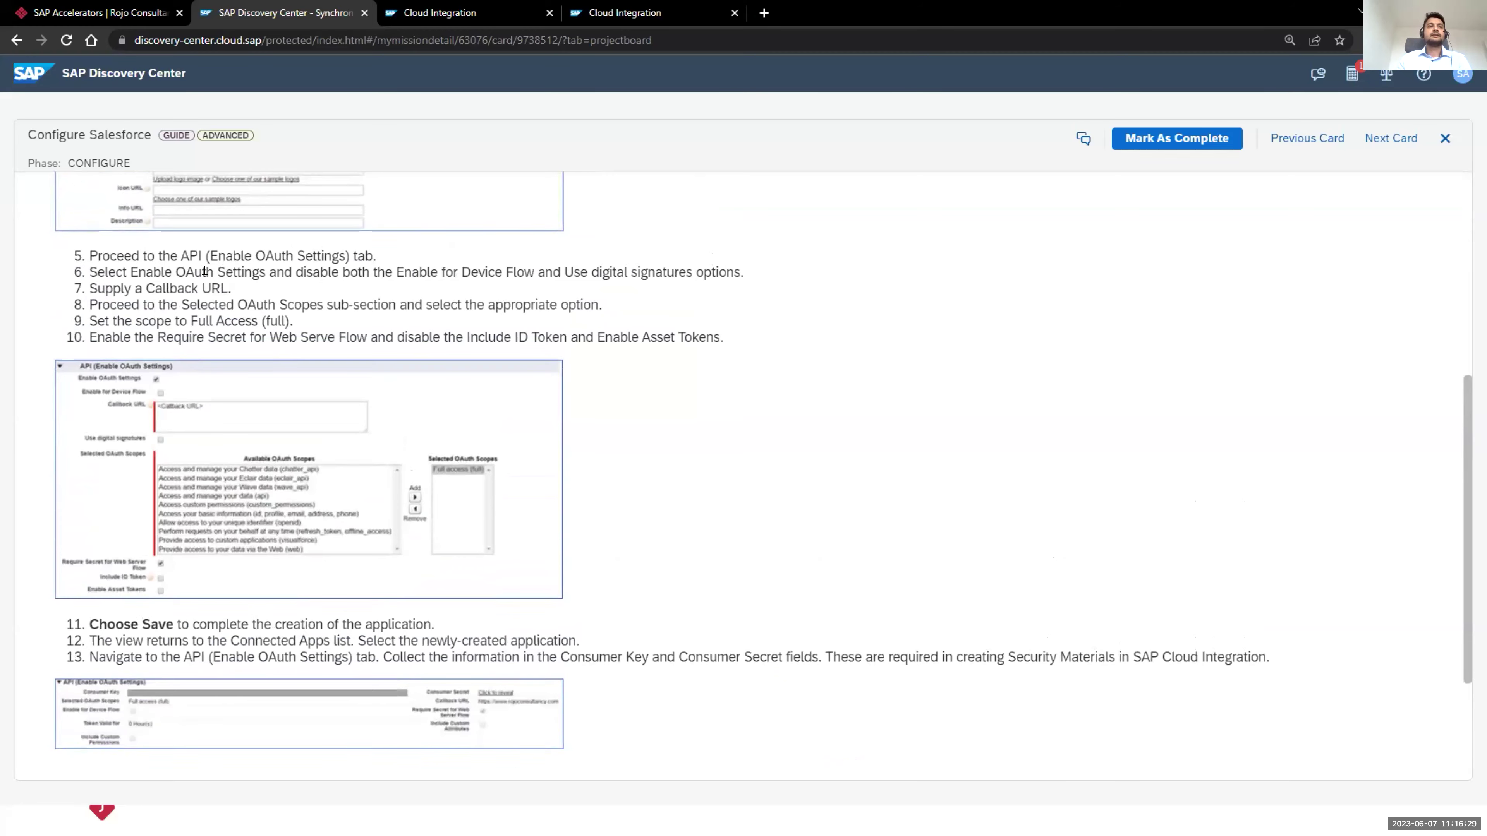
{"action": "scroll", "coordinate": [204, 270], "scroll_direction": "down", "scroll_amount": 1}
{"action": "scroll", "coordinate": [205, 270], "scroll_direction": "up", "scroll_amount": 5}
{"action": "scroll", "coordinate": [205, 269], "scroll_direction": "up", "scroll_amount": 2}
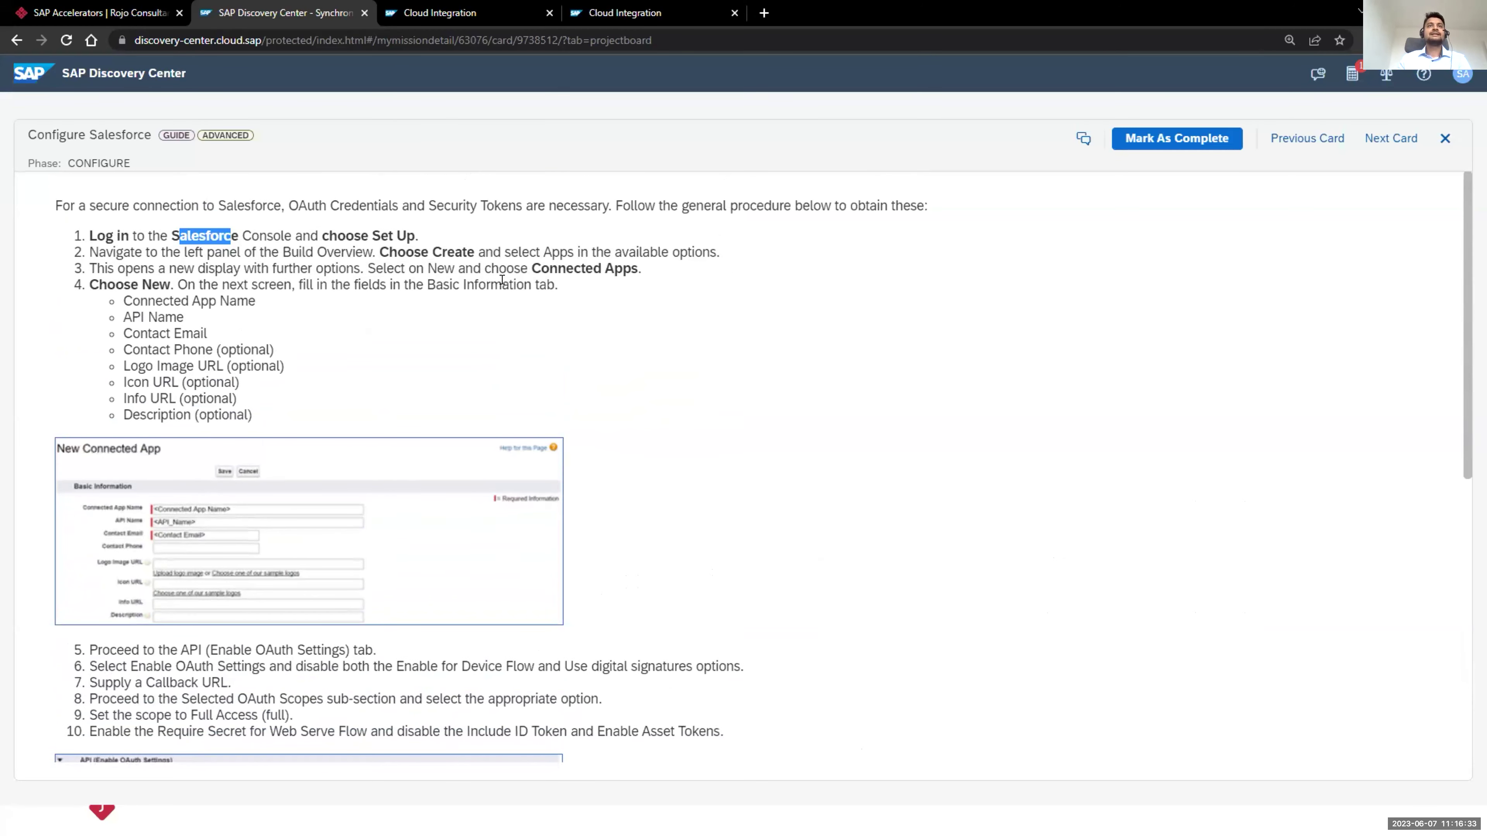
Step: Review the card's connected app fields and API OAuth settings, and return to the project board
{"action": "left_click_drag", "start_coordinate": [565, 290], "coordinate": [437, 286]}
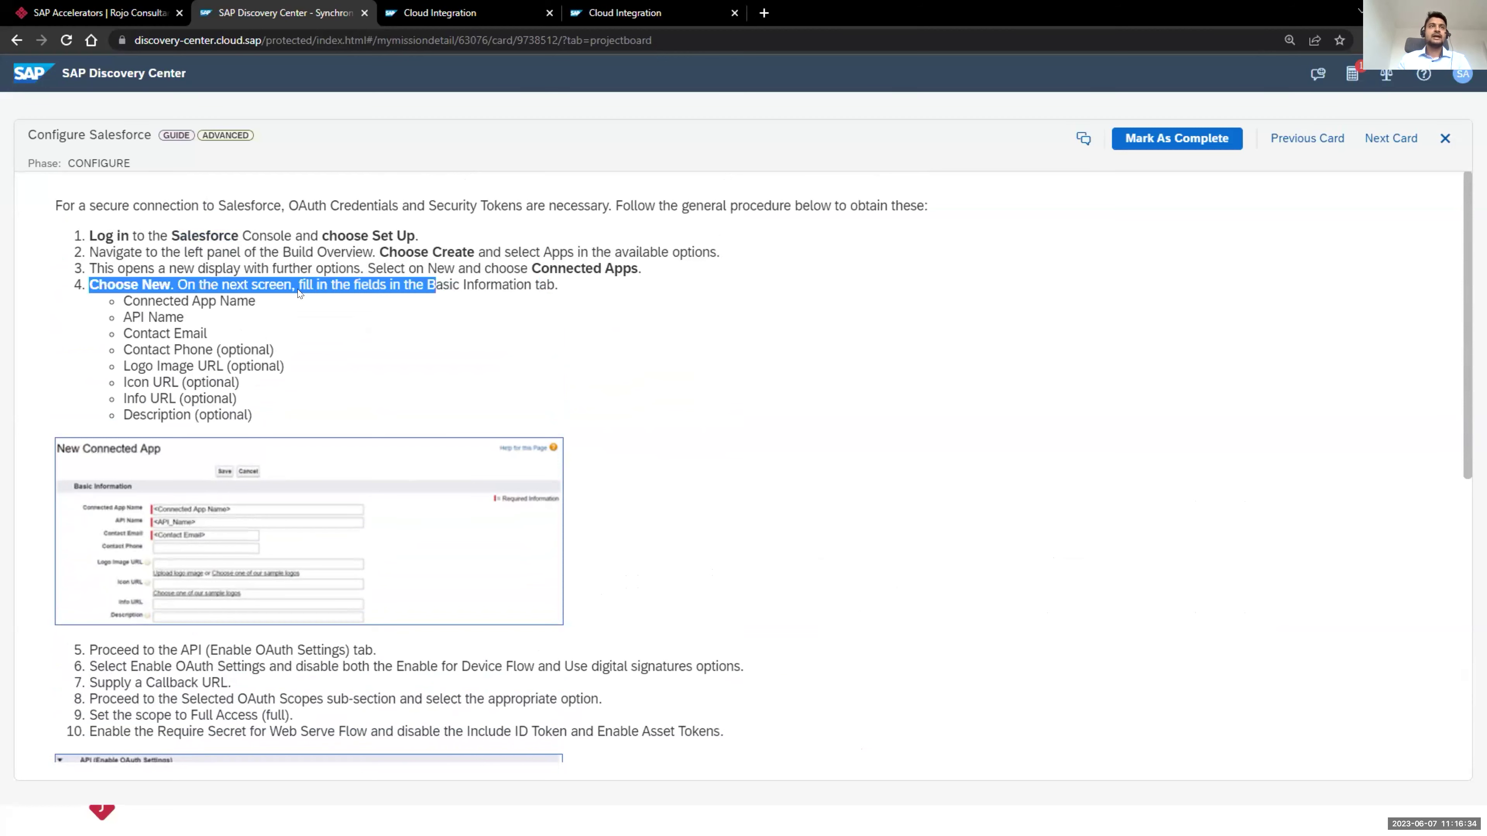
{"action": "left_click", "coordinate": [187, 320]}
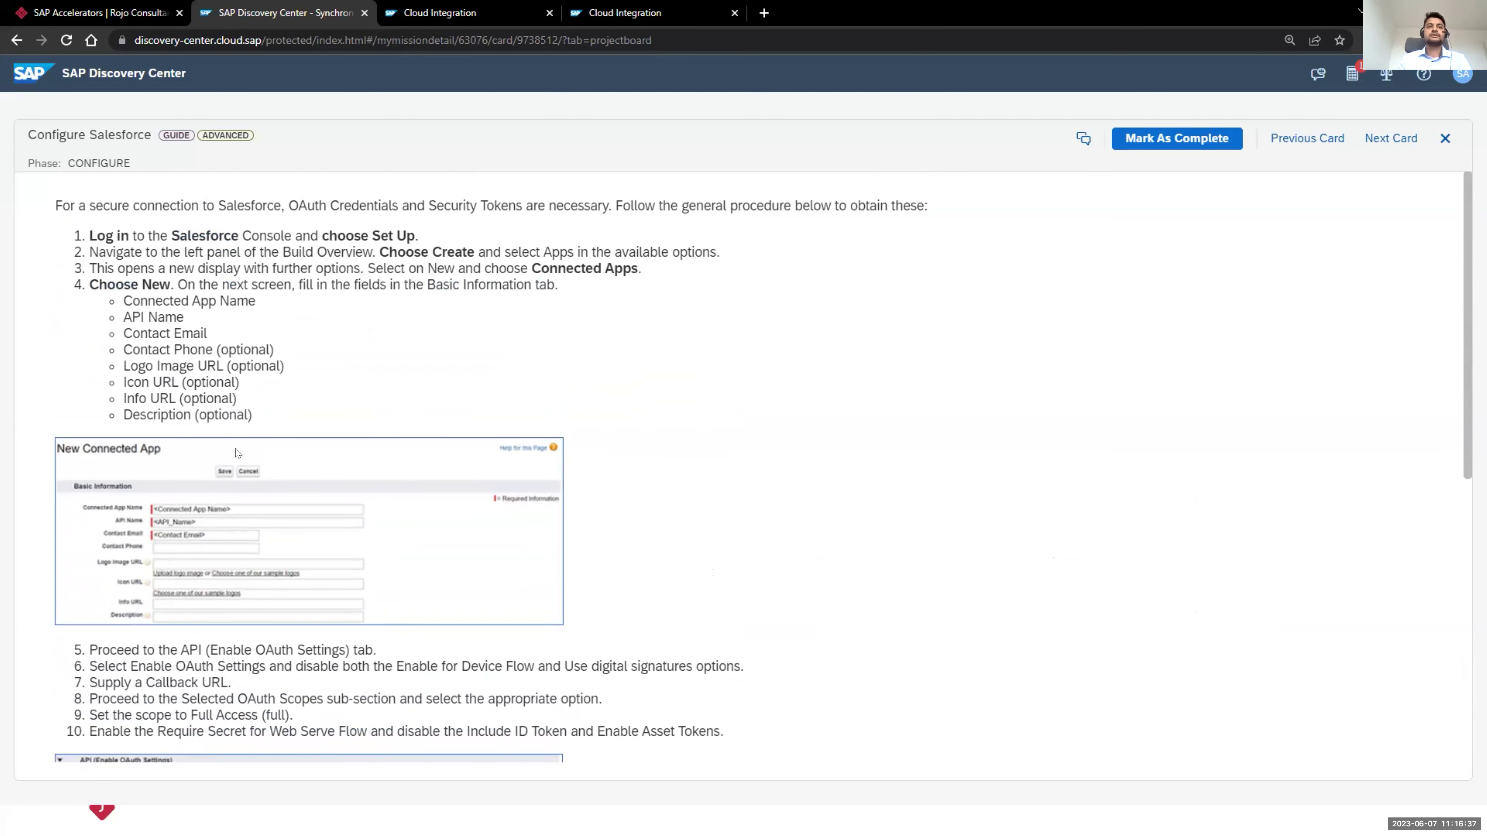
{"action": "scroll", "coordinate": [236, 452], "scroll_direction": "down", "scroll_amount": 2}
{"action": "scroll", "coordinate": [236, 455], "scroll_direction": "down", "scroll_amount": 7}
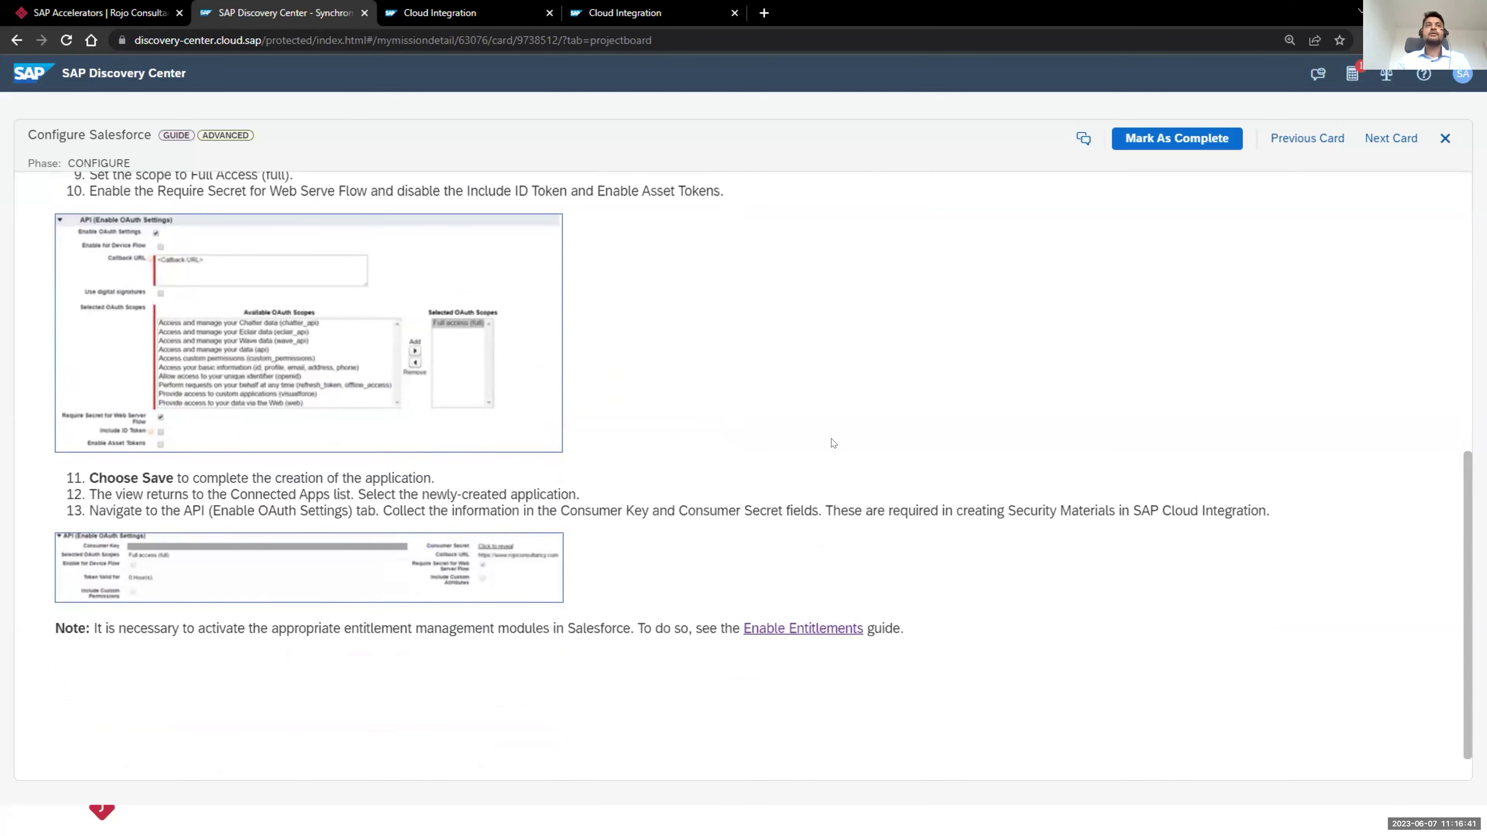
{"action": "scroll", "coordinate": [424, 404], "scroll_direction": "up", "scroll_amount": 4}
{"action": "scroll", "coordinate": [423, 401], "scroll_direction": "up", "scroll_amount": 3}
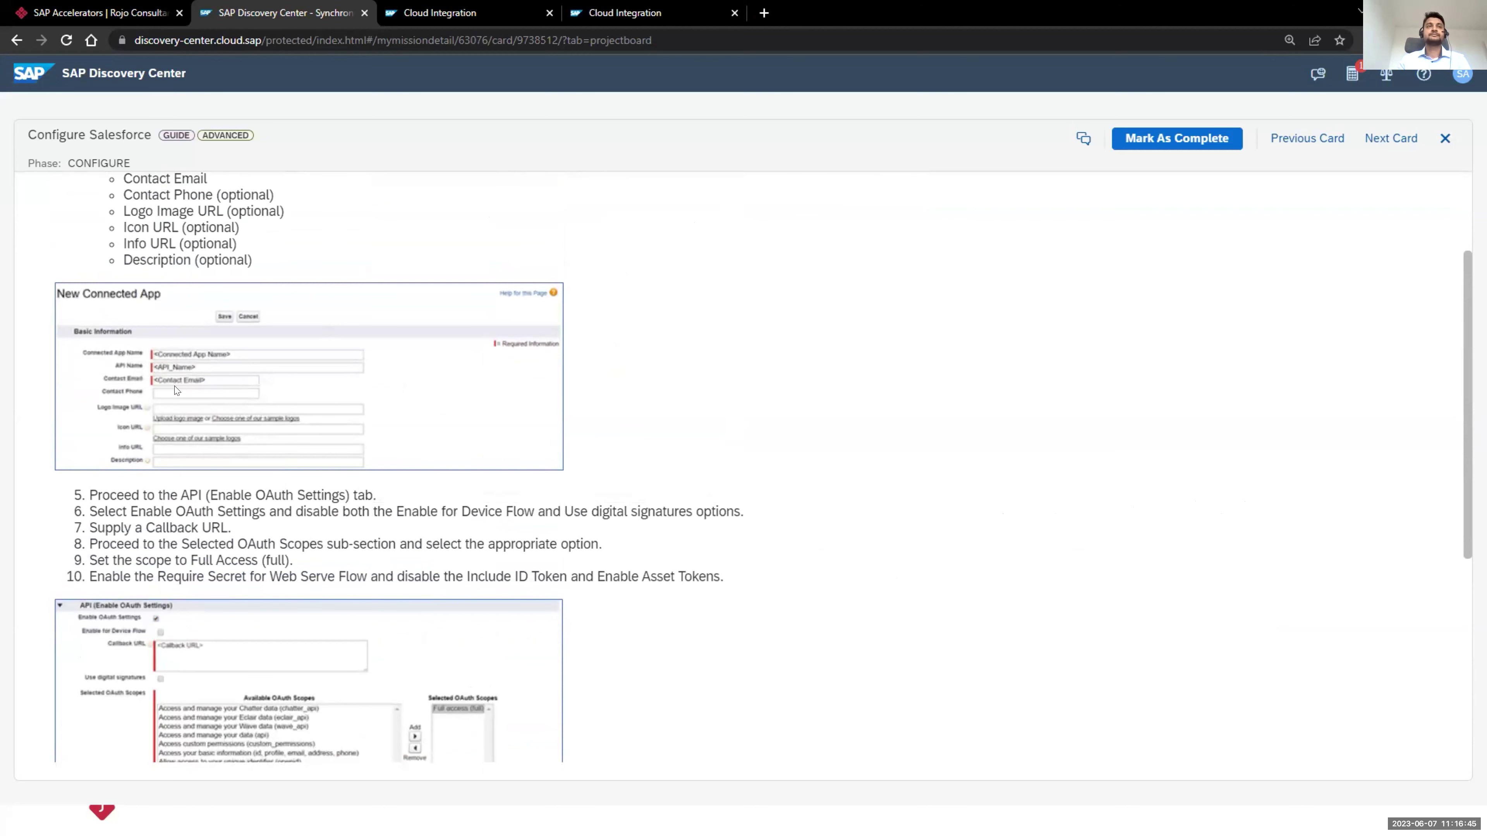
{"action": "scroll", "coordinate": [176, 387], "scroll_direction": "up", "scroll_amount": 3}
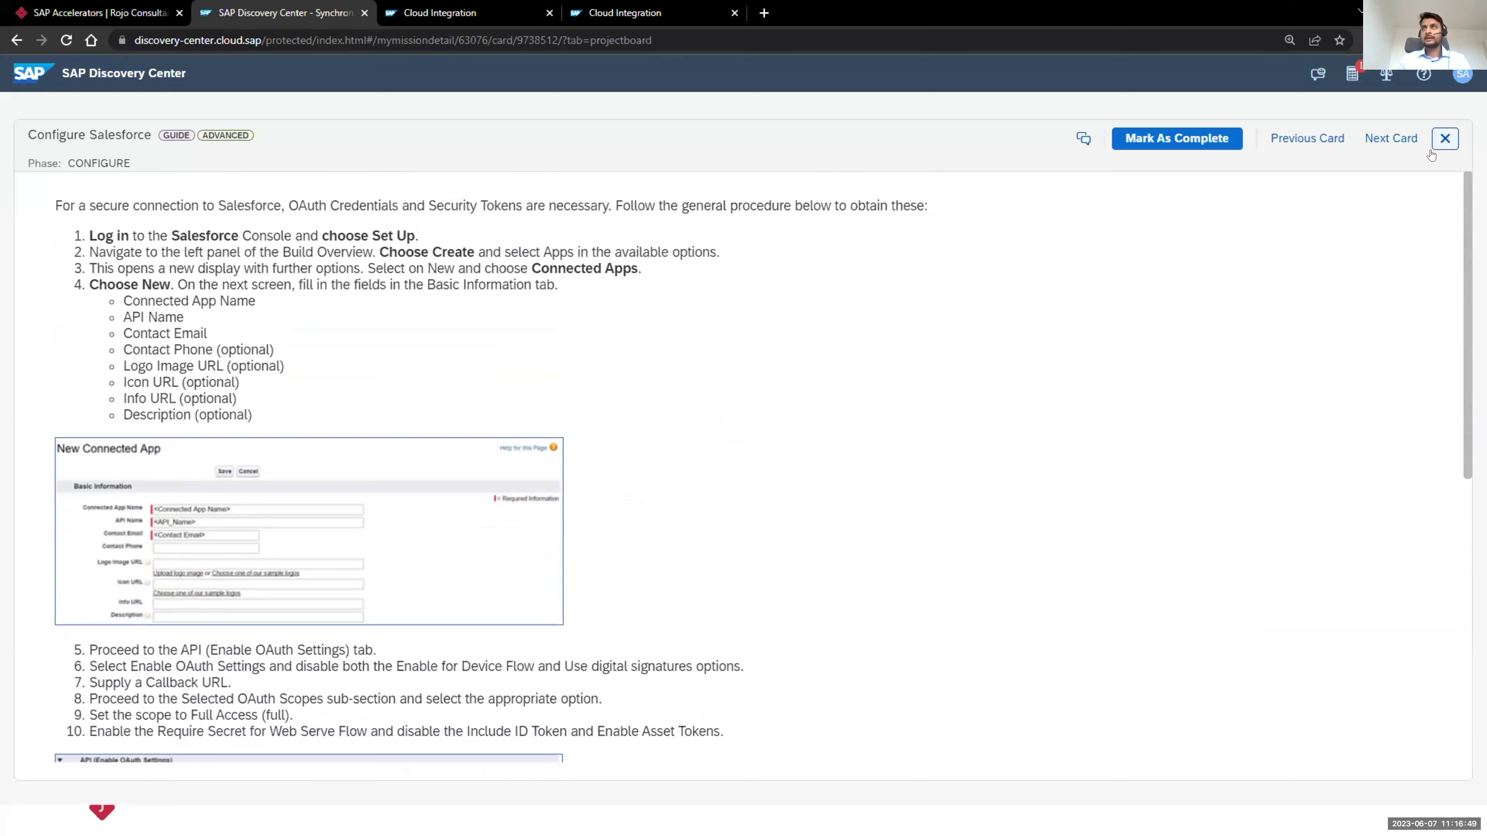
{"action": "left_click", "coordinate": [1444, 140]}
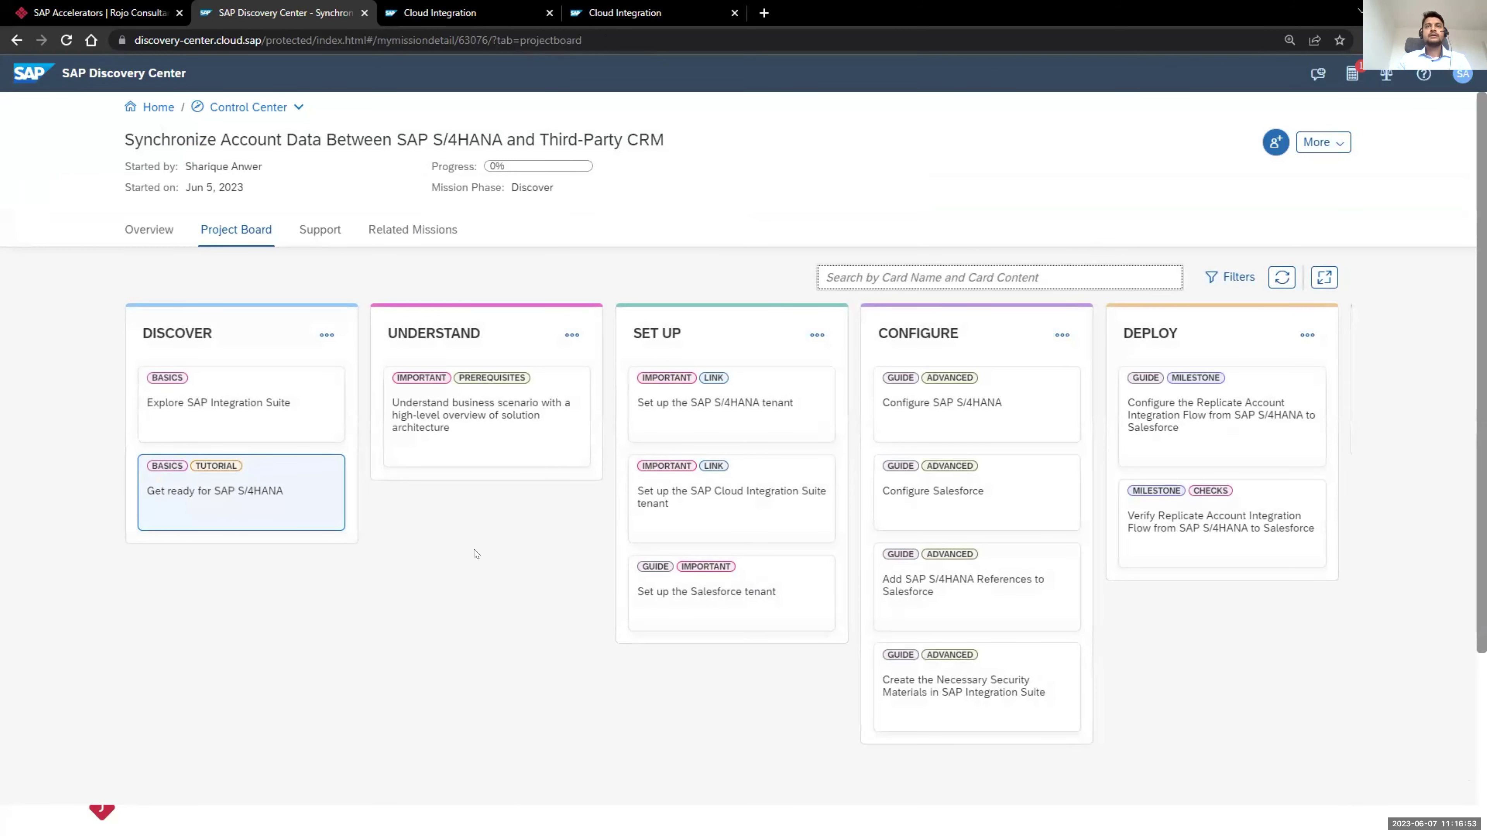
Step: Open the Add SAP S/4HANA References to Salesforce card and read its steps through the suggested field name SAP_BusinessPartner_Ref
{"action": "left_click", "coordinate": [996, 588]}
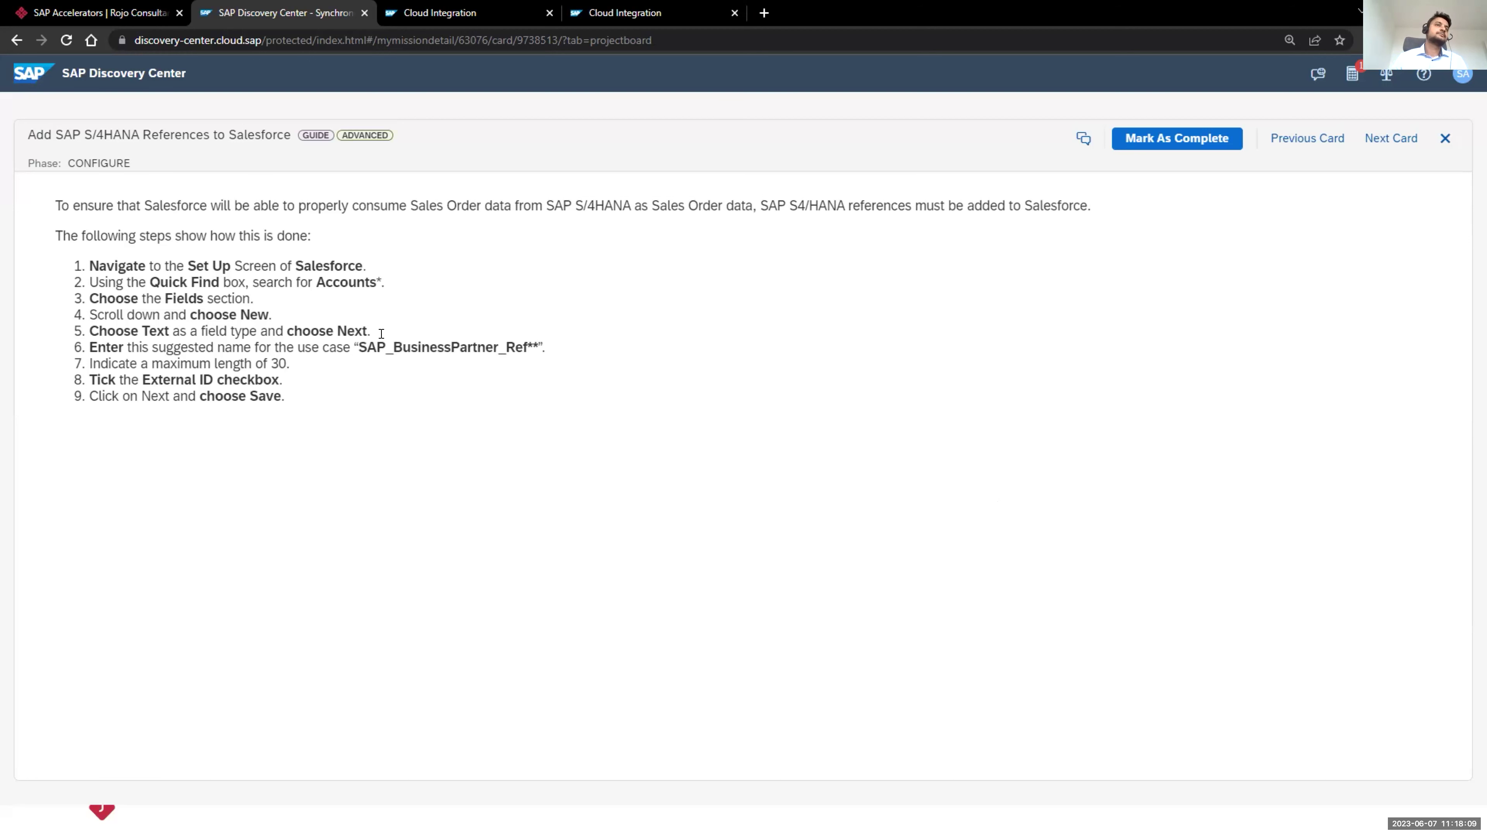
{"action": "double_click", "coordinate": [321, 258]}
{"action": "double_click", "coordinate": [206, 258]}
{"action": "double_click", "coordinate": [321, 281]}
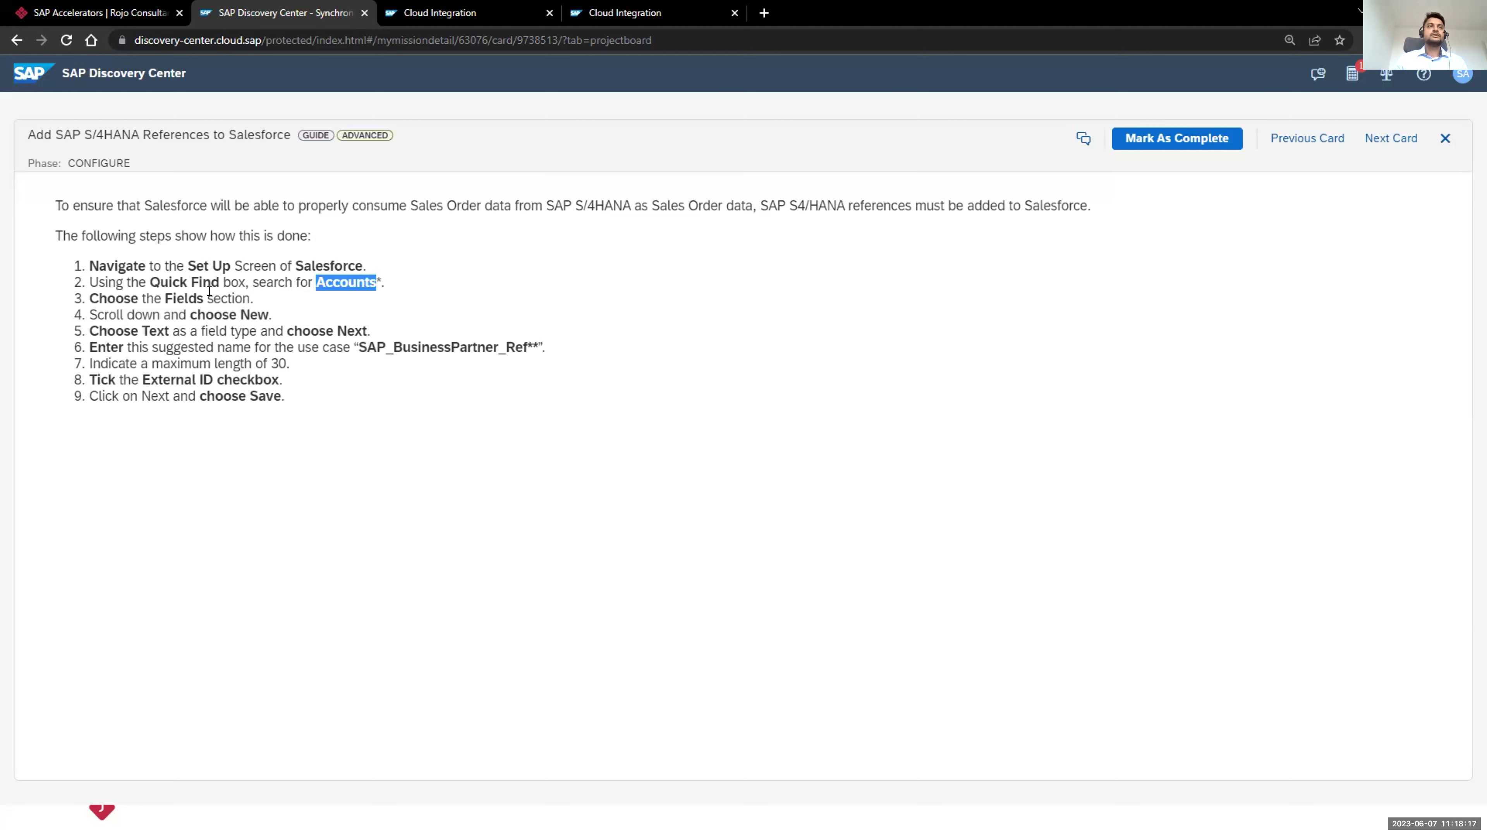
{"action": "double_click", "coordinate": [183, 297]}
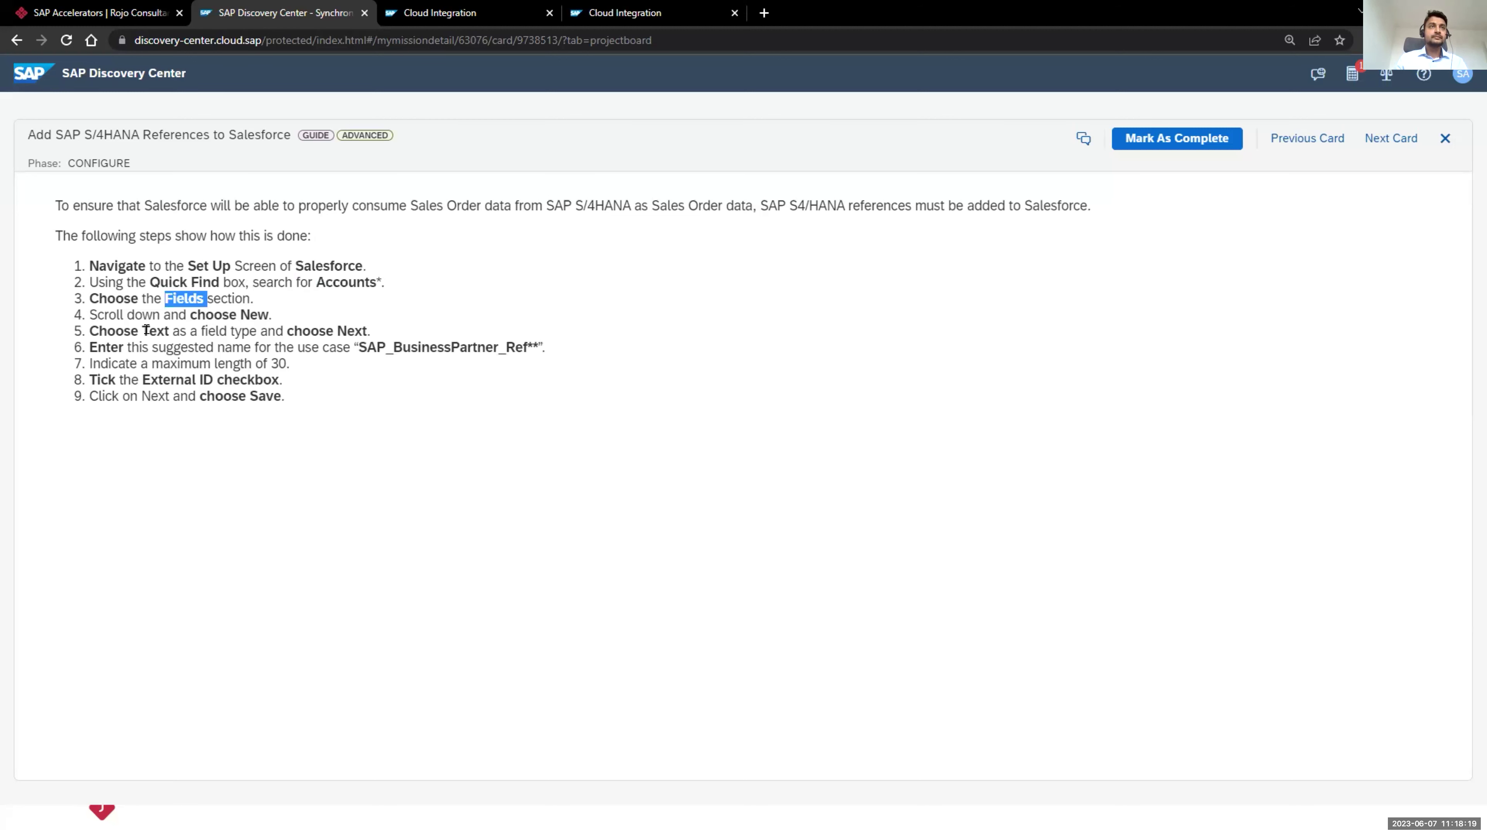
{"action": "left_click_drag", "start_coordinate": [166, 346], "coordinate": [232, 344]}
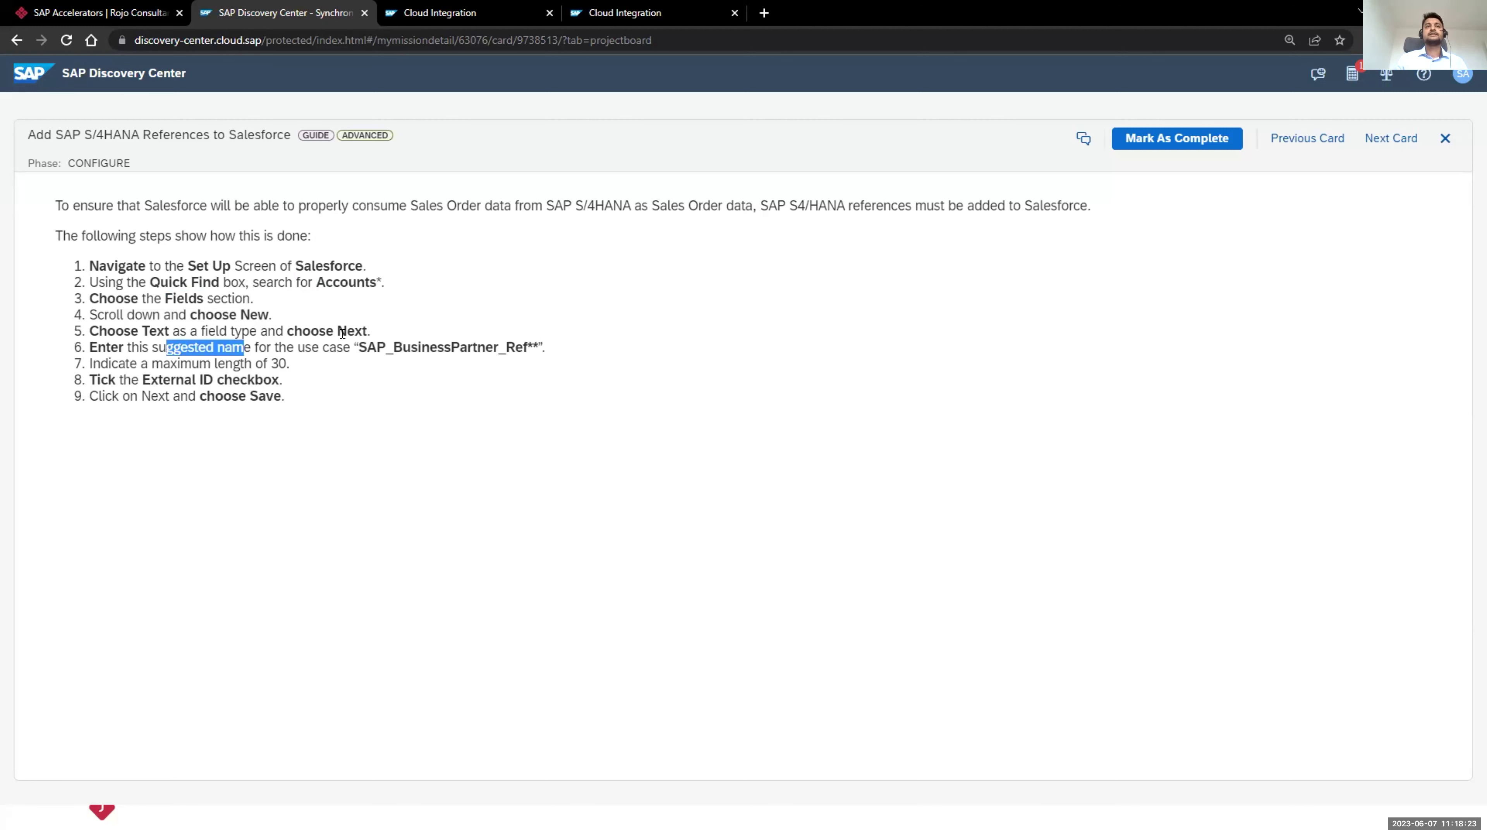
{"action": "left_click_drag", "start_coordinate": [359, 347], "coordinate": [527, 347]}
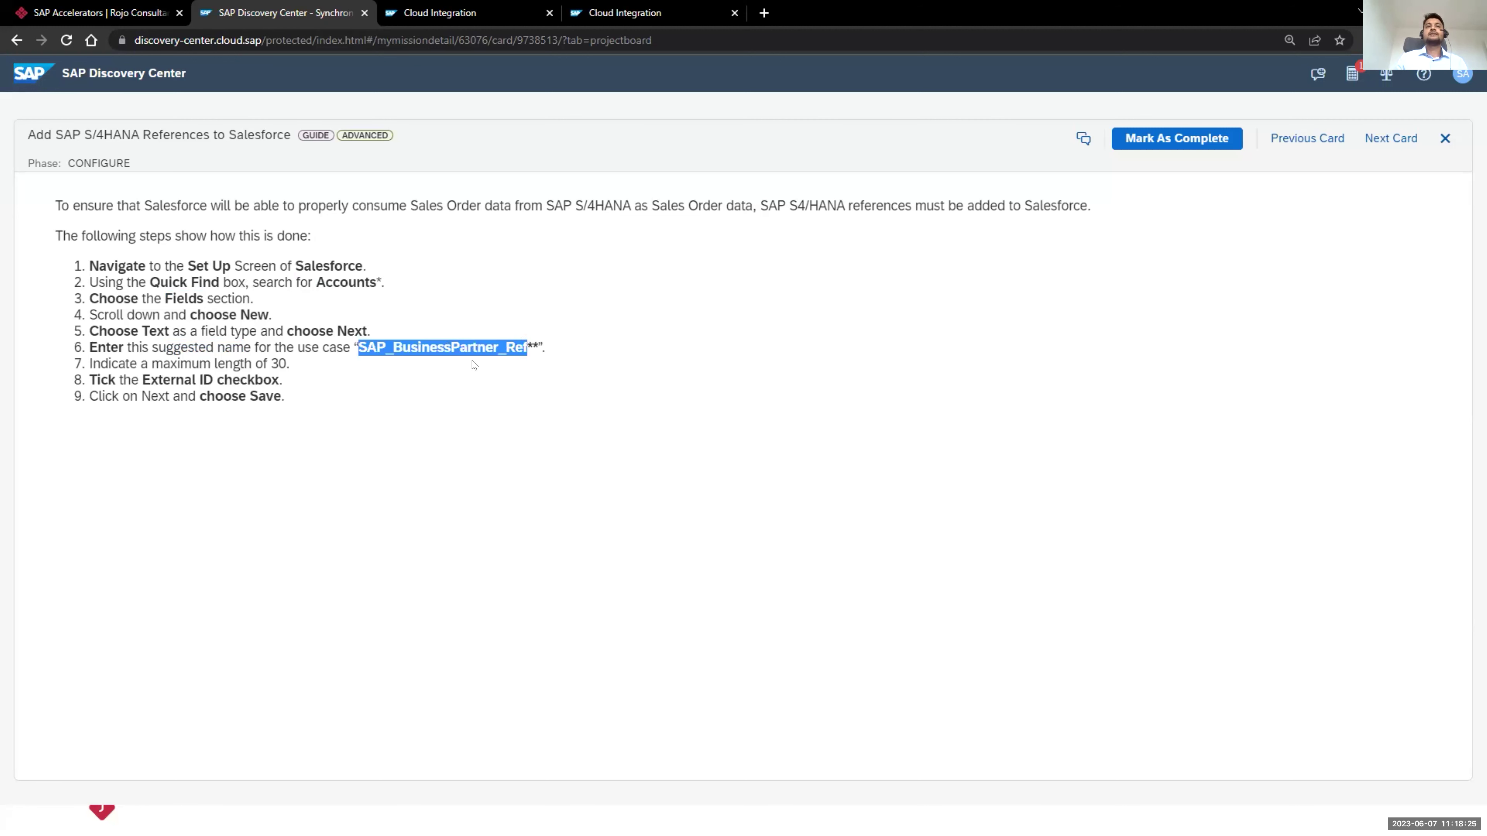
Step: Review the card's maximum length, External ID and field name instructions, and return to the project board
{"action": "left_click", "coordinate": [529, 365]}
{"action": "left_click_drag", "start_coordinate": [163, 364], "coordinate": [195, 370]}
{"action": "left_click", "coordinate": [195, 371]}
{"action": "double_click", "coordinate": [181, 379]}
{"action": "left_click_drag", "start_coordinate": [200, 379], "coordinate": [271, 381]}
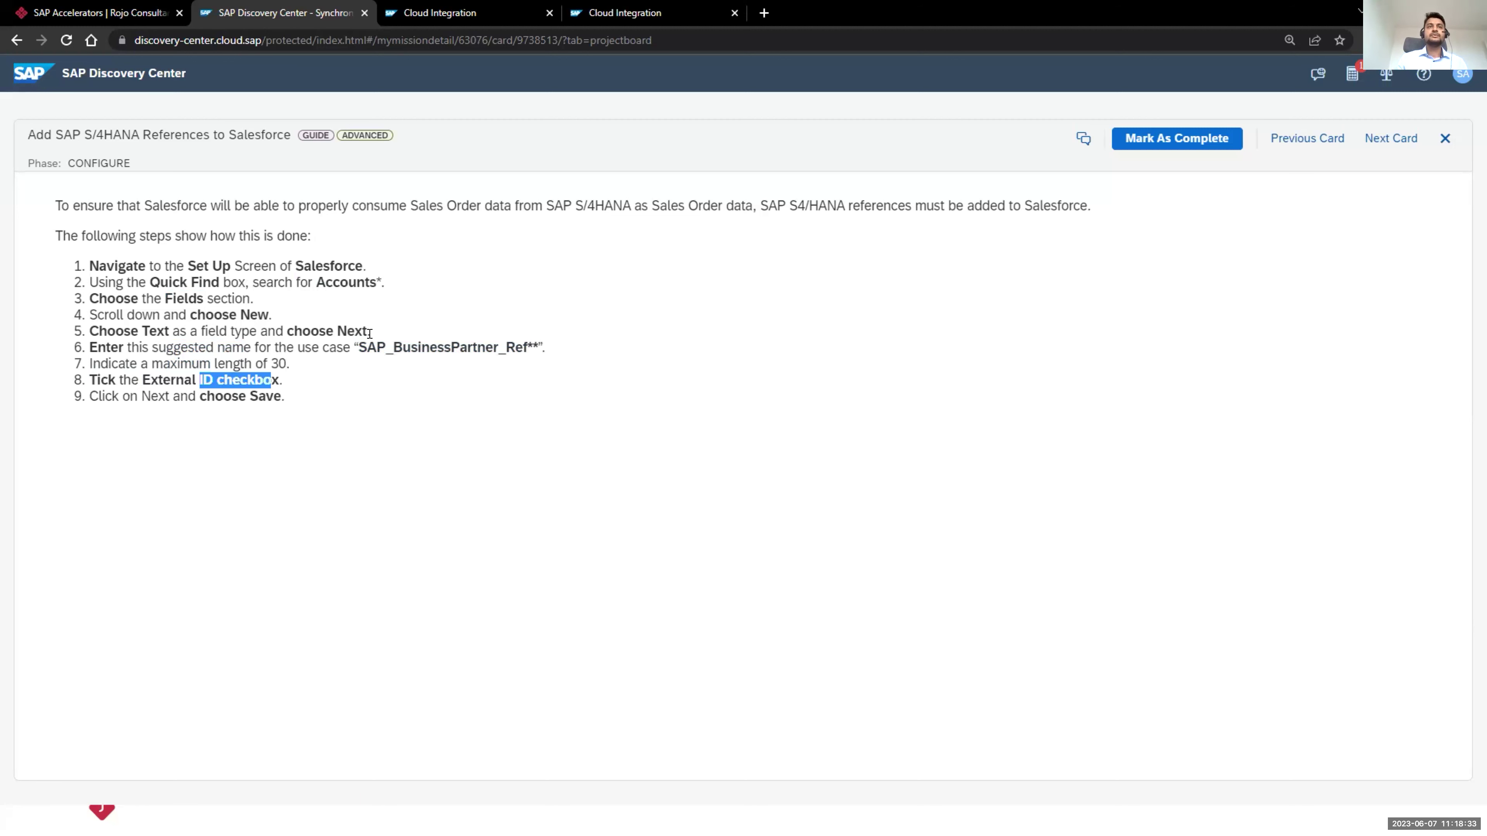
{"action": "left_click_drag", "start_coordinate": [366, 347], "coordinate": [478, 344]}
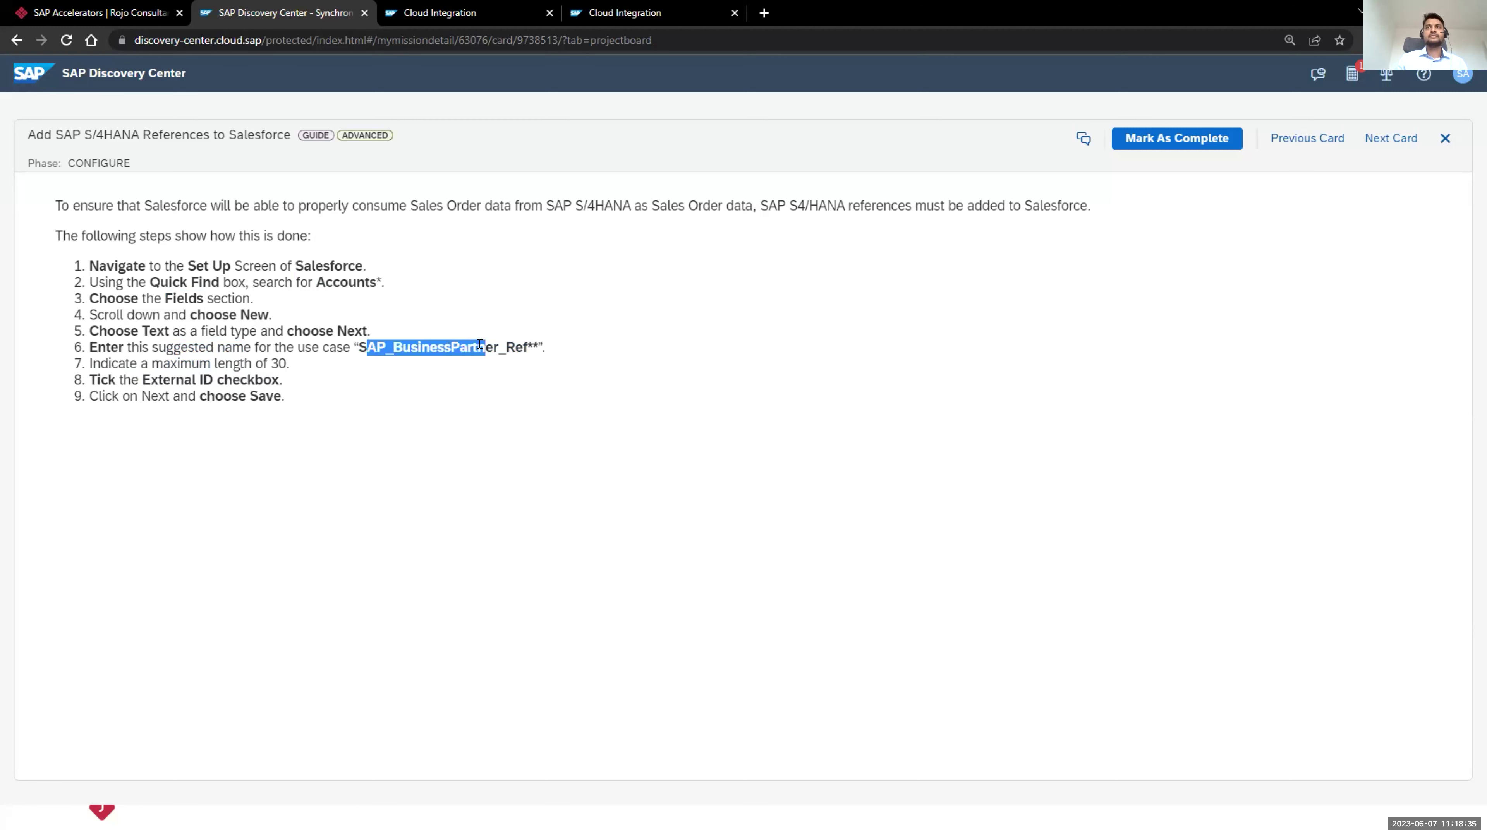
{"action": "left_click", "coordinate": [1445, 139]}
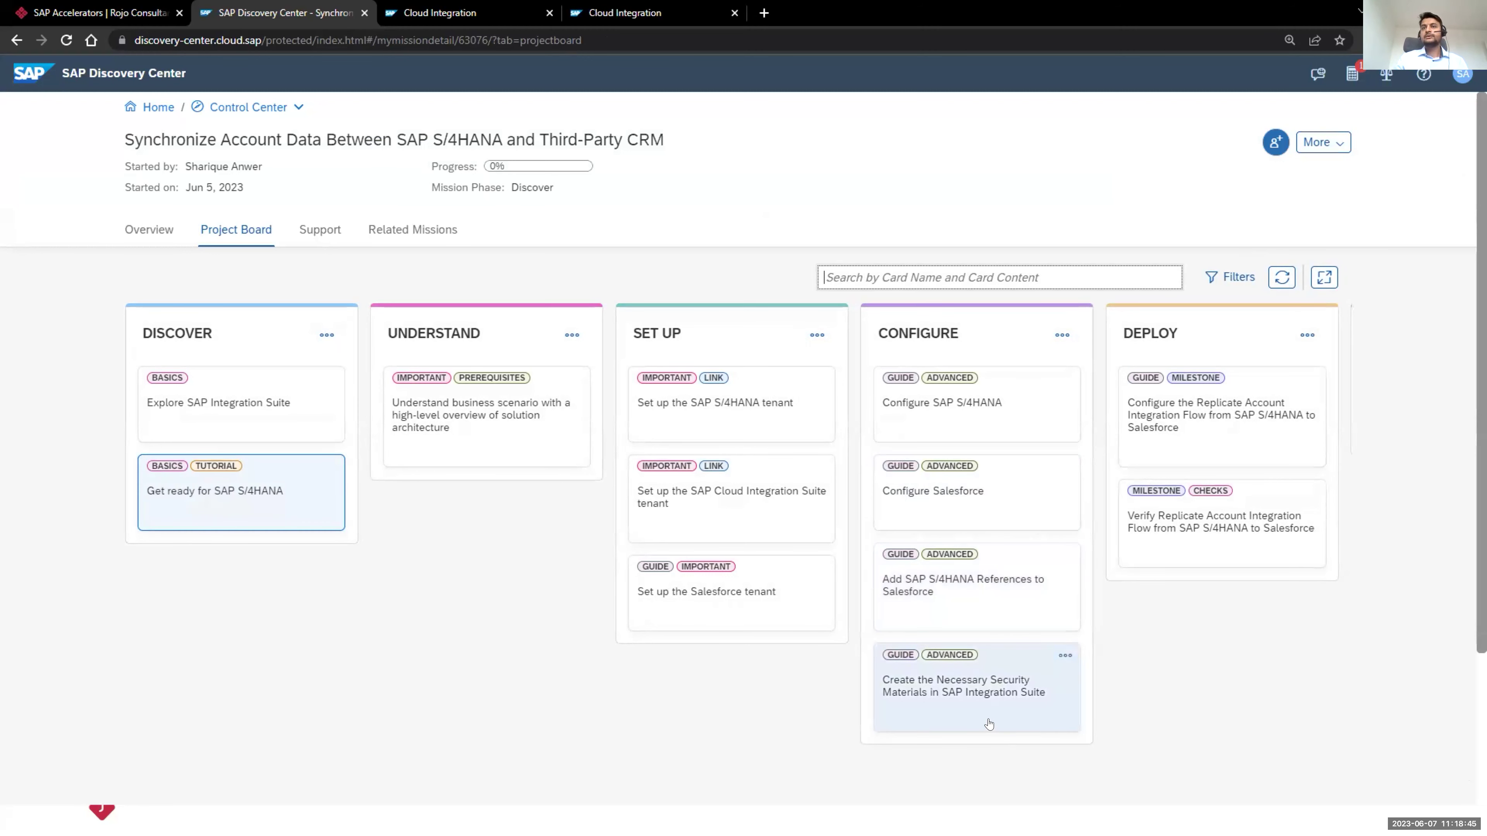
Step: Open the Create the Necessary Security Materials card and read how to create the OAuth2 client credentials
{"action": "left_click", "coordinate": [984, 705]}
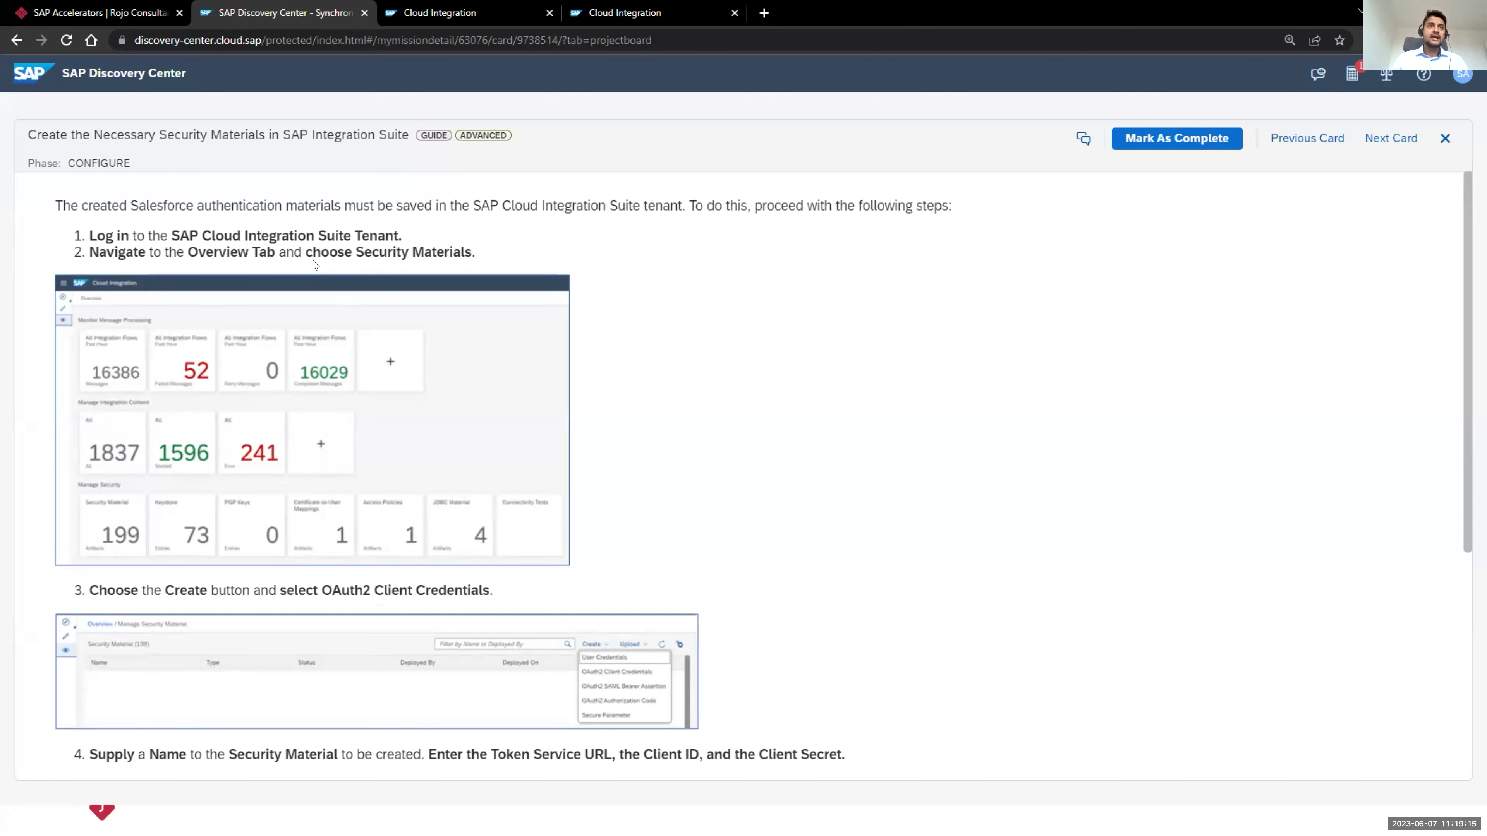
{"action": "scroll", "coordinate": [314, 265], "scroll_direction": "down", "scroll_amount": 5}
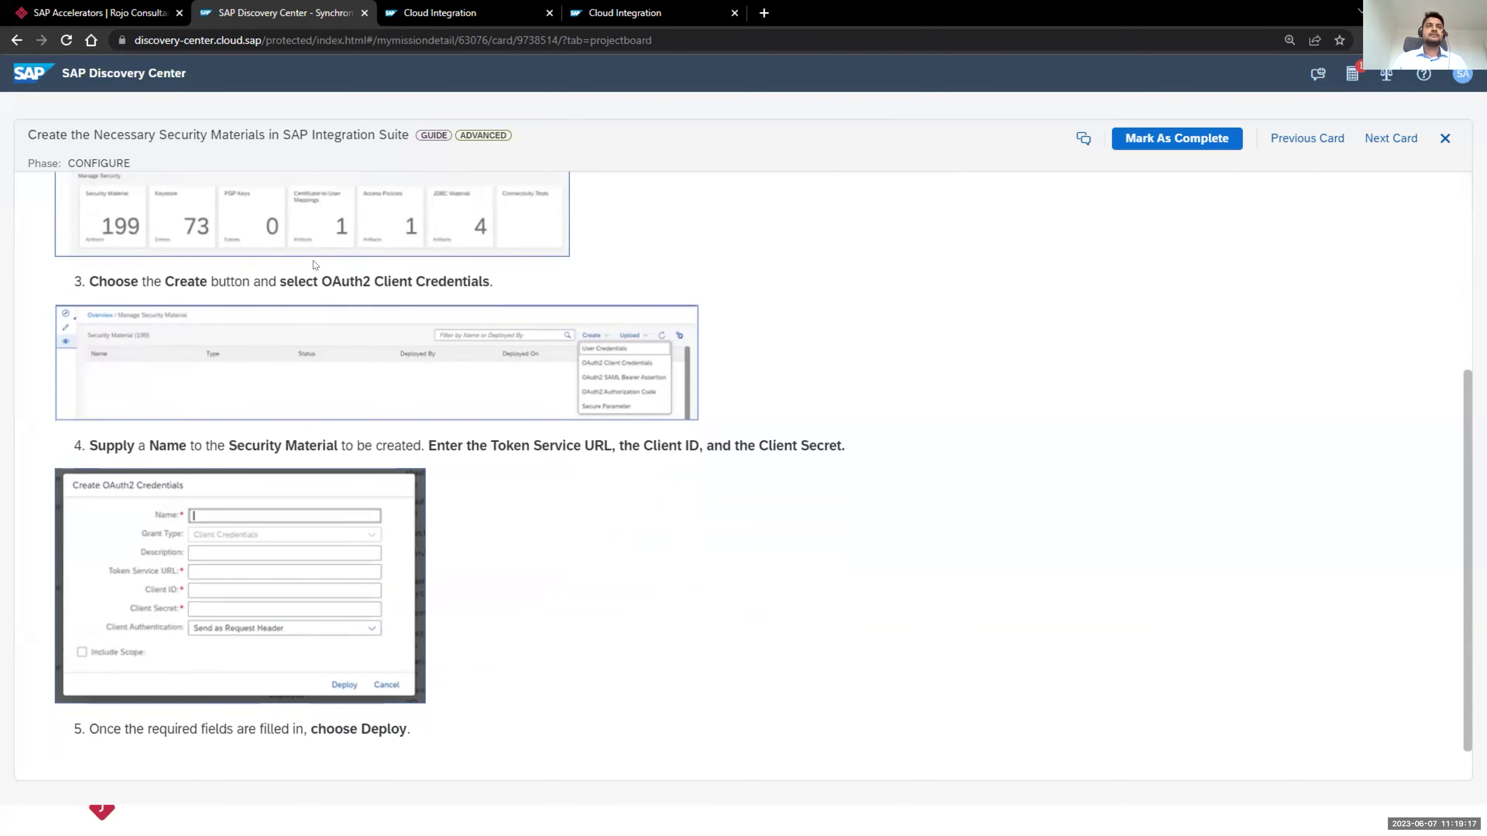
{"action": "scroll", "coordinate": [314, 265], "scroll_direction": "up", "scroll_amount": 4}
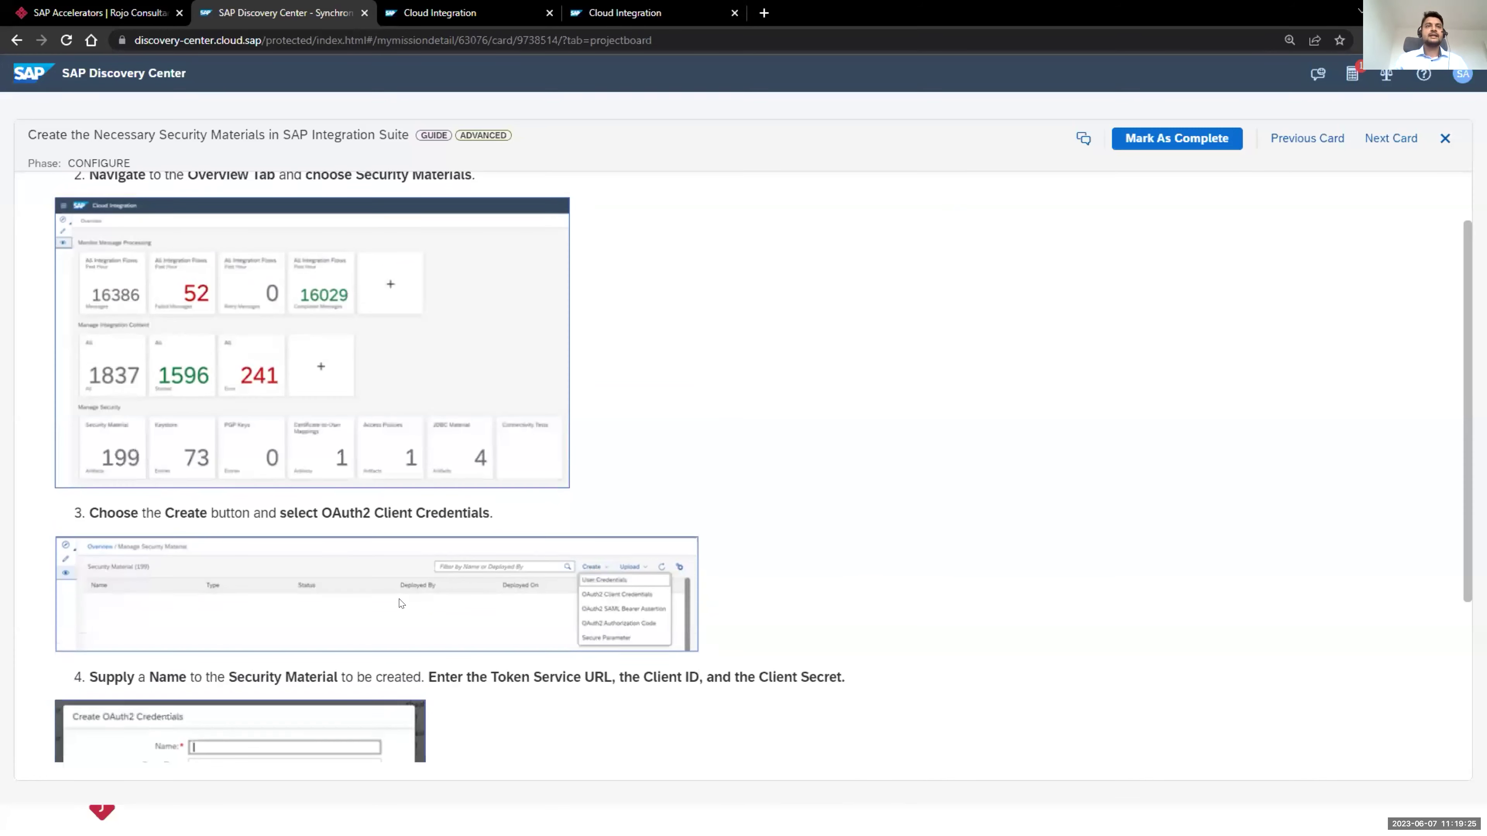
{"action": "scroll", "coordinate": [335, 559], "scroll_direction": "down", "scroll_amount": 4}
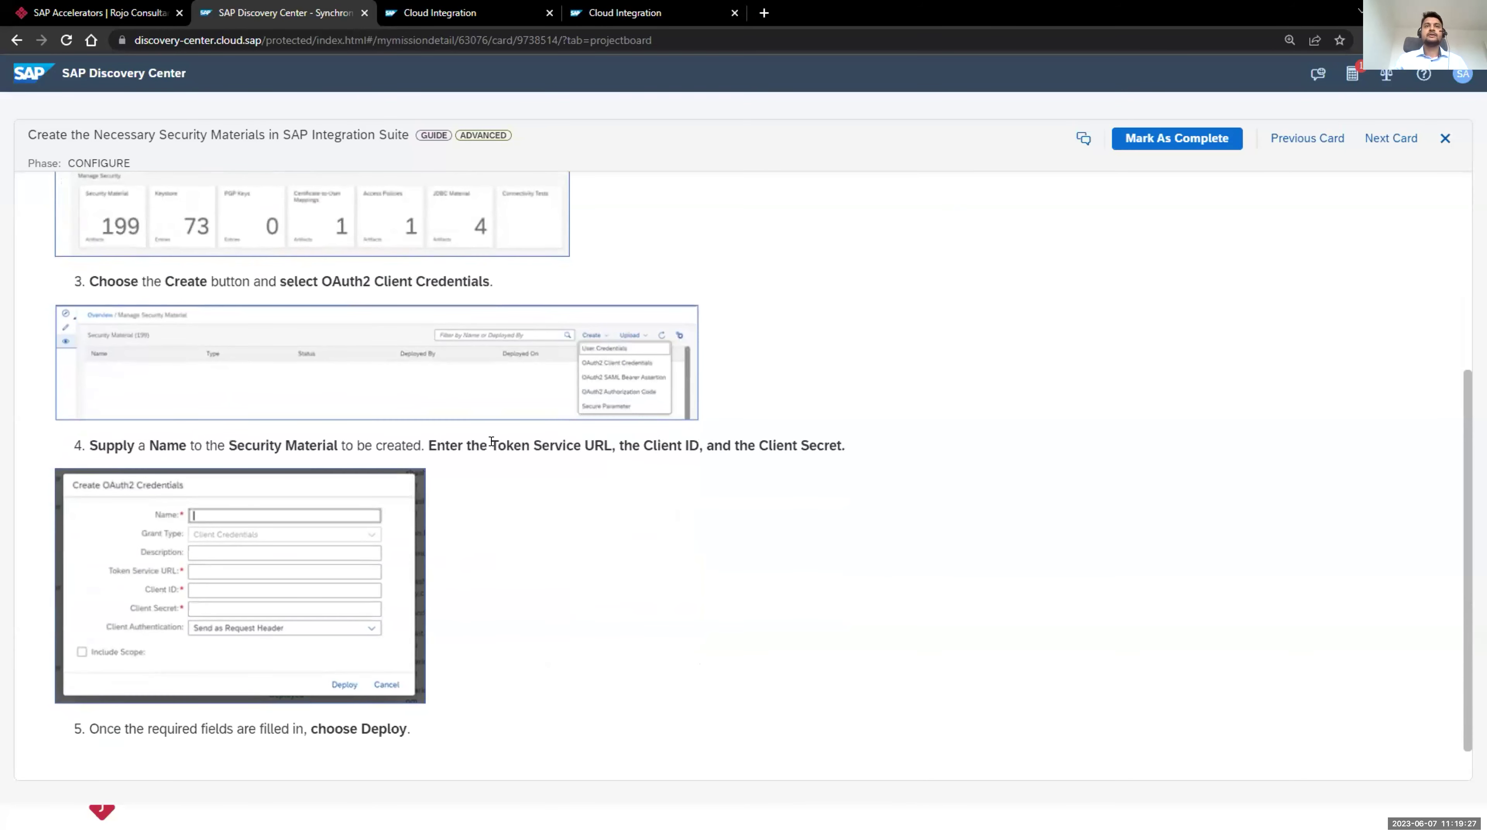
{"action": "left_click_drag", "start_coordinate": [492, 444], "coordinate": [541, 443]}
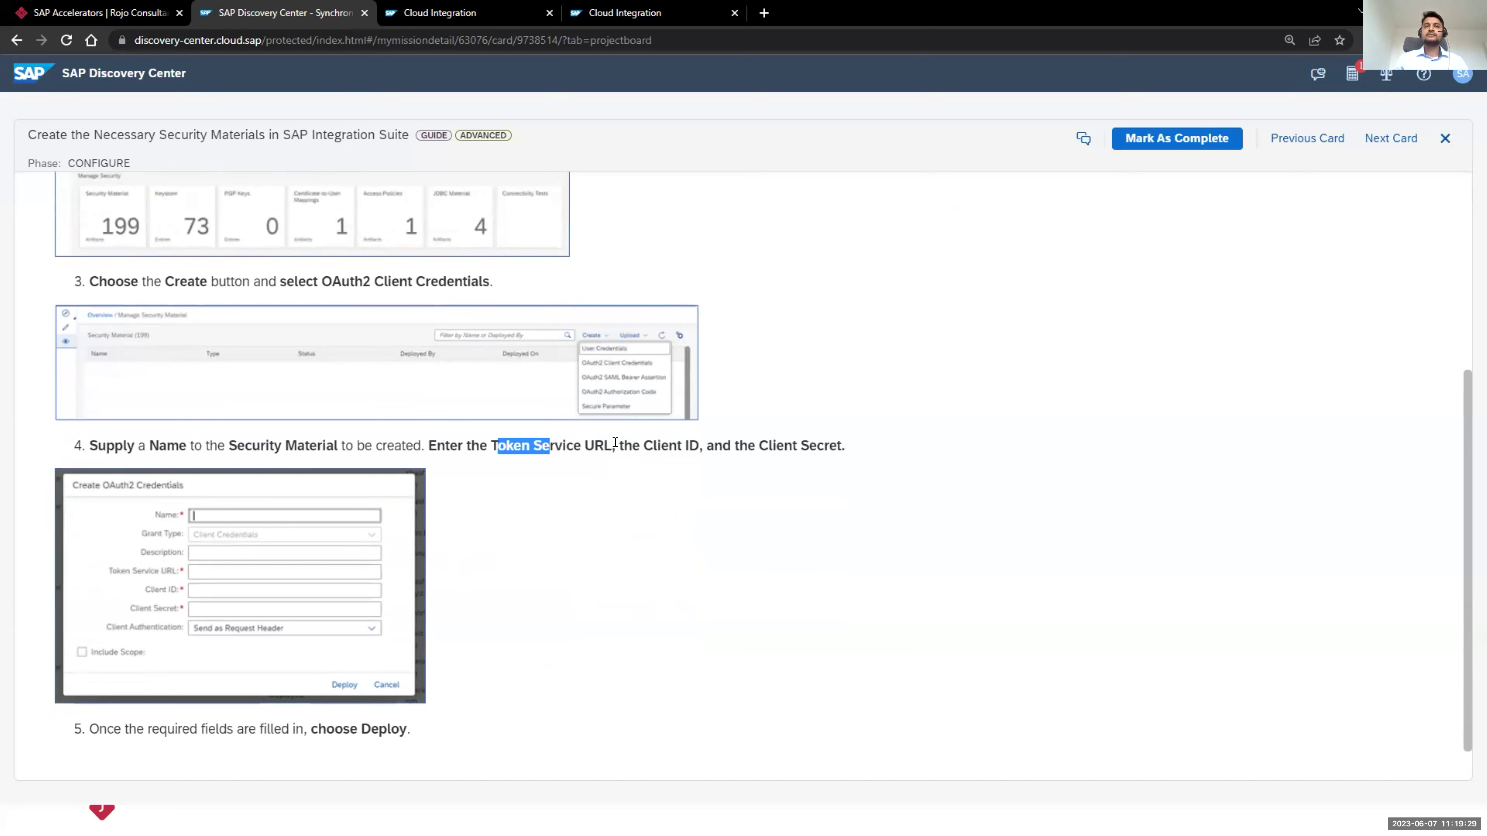
{"action": "left_click_drag", "start_coordinate": [644, 443], "coordinate": [666, 444]}
{"action": "left_click", "coordinate": [767, 443]}
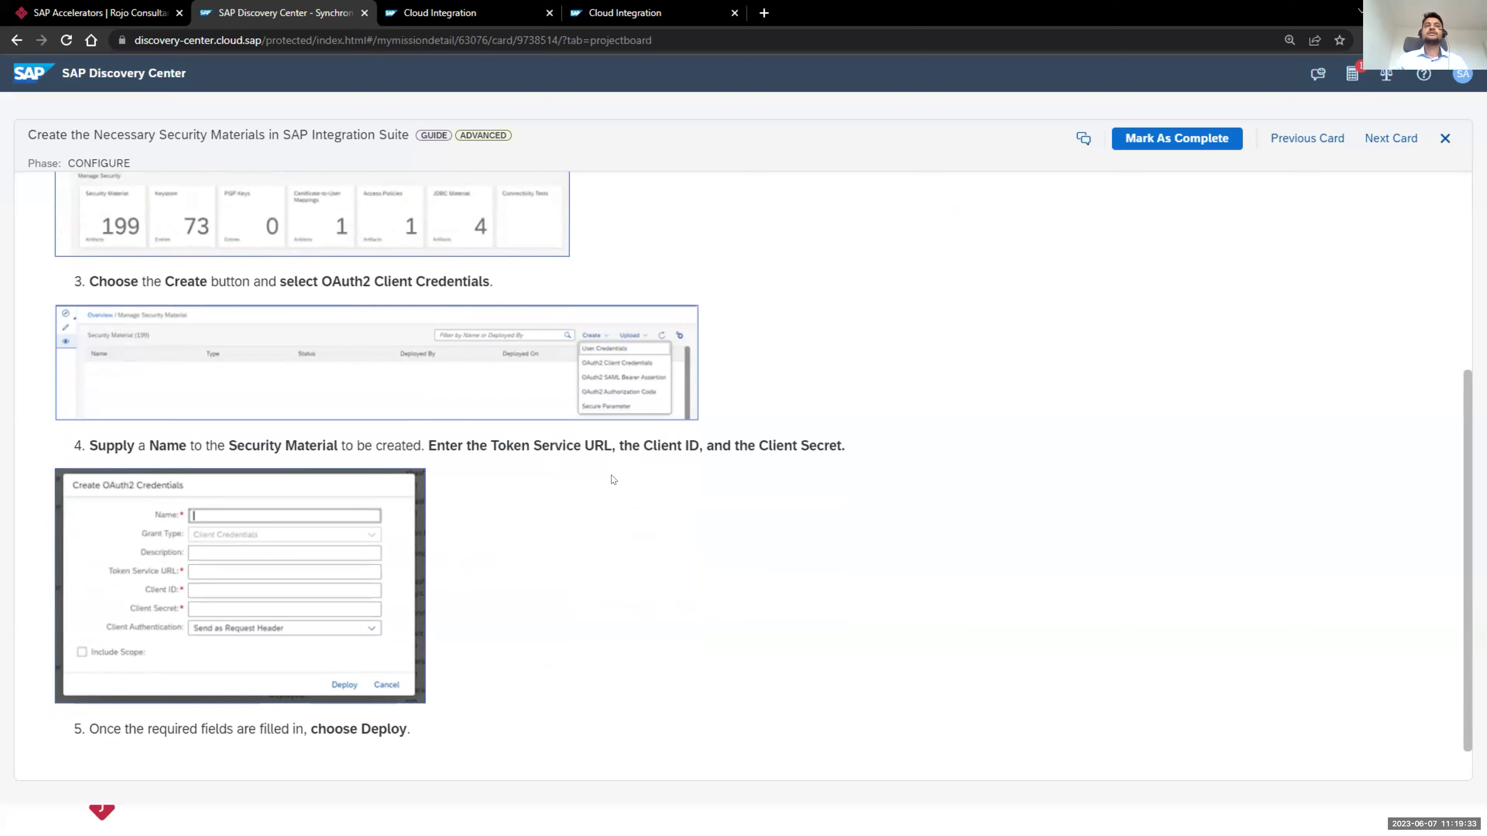
Step: Look back over the security material navigation and creation instructions, and return to the project board
{"action": "scroll", "coordinate": [613, 479], "scroll_direction": "up", "scroll_amount": 3}
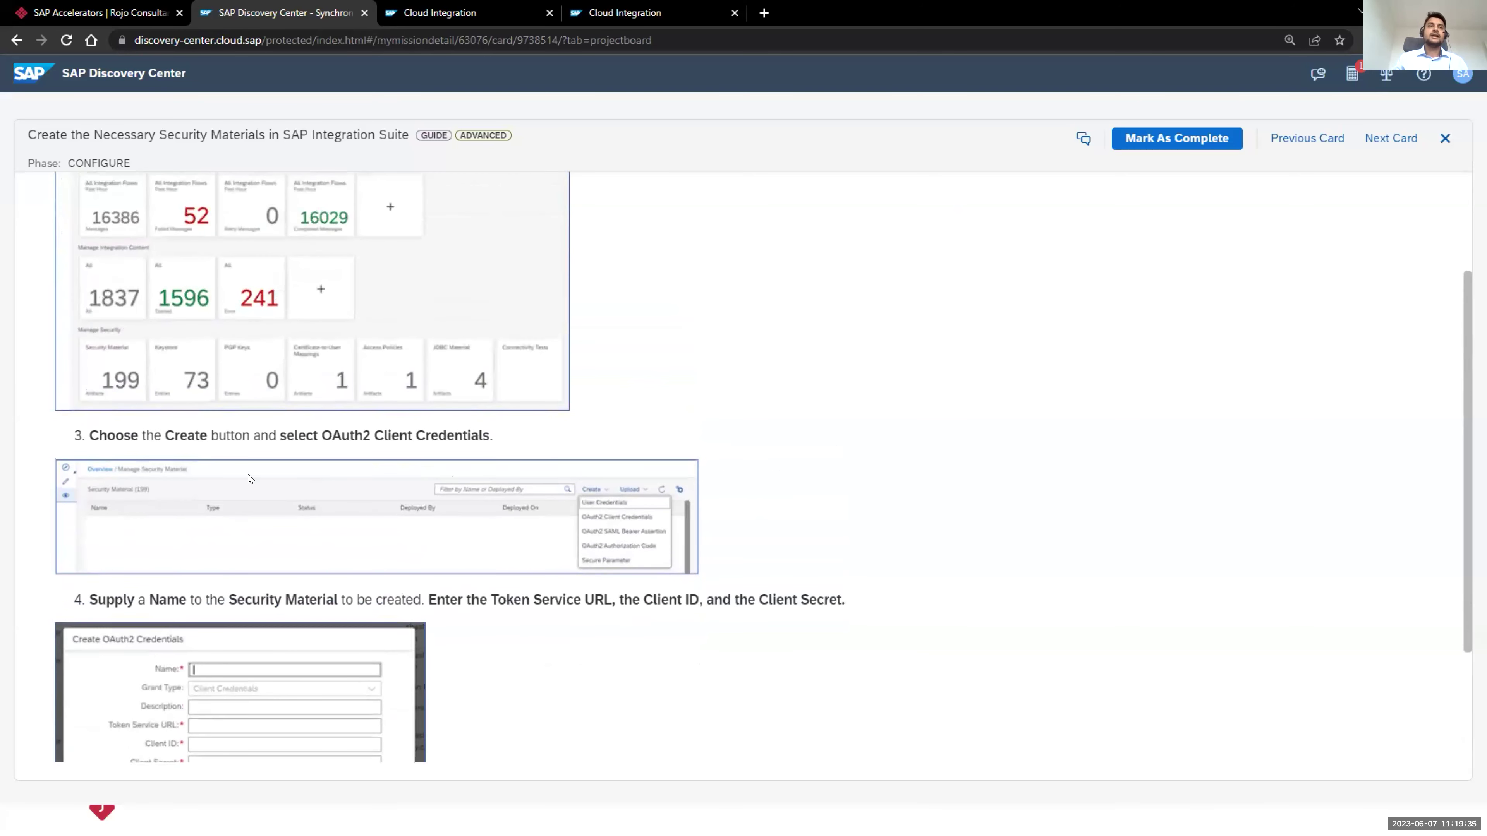
{"action": "scroll", "coordinate": [252, 468], "scroll_direction": "up", "scroll_amount": 3}
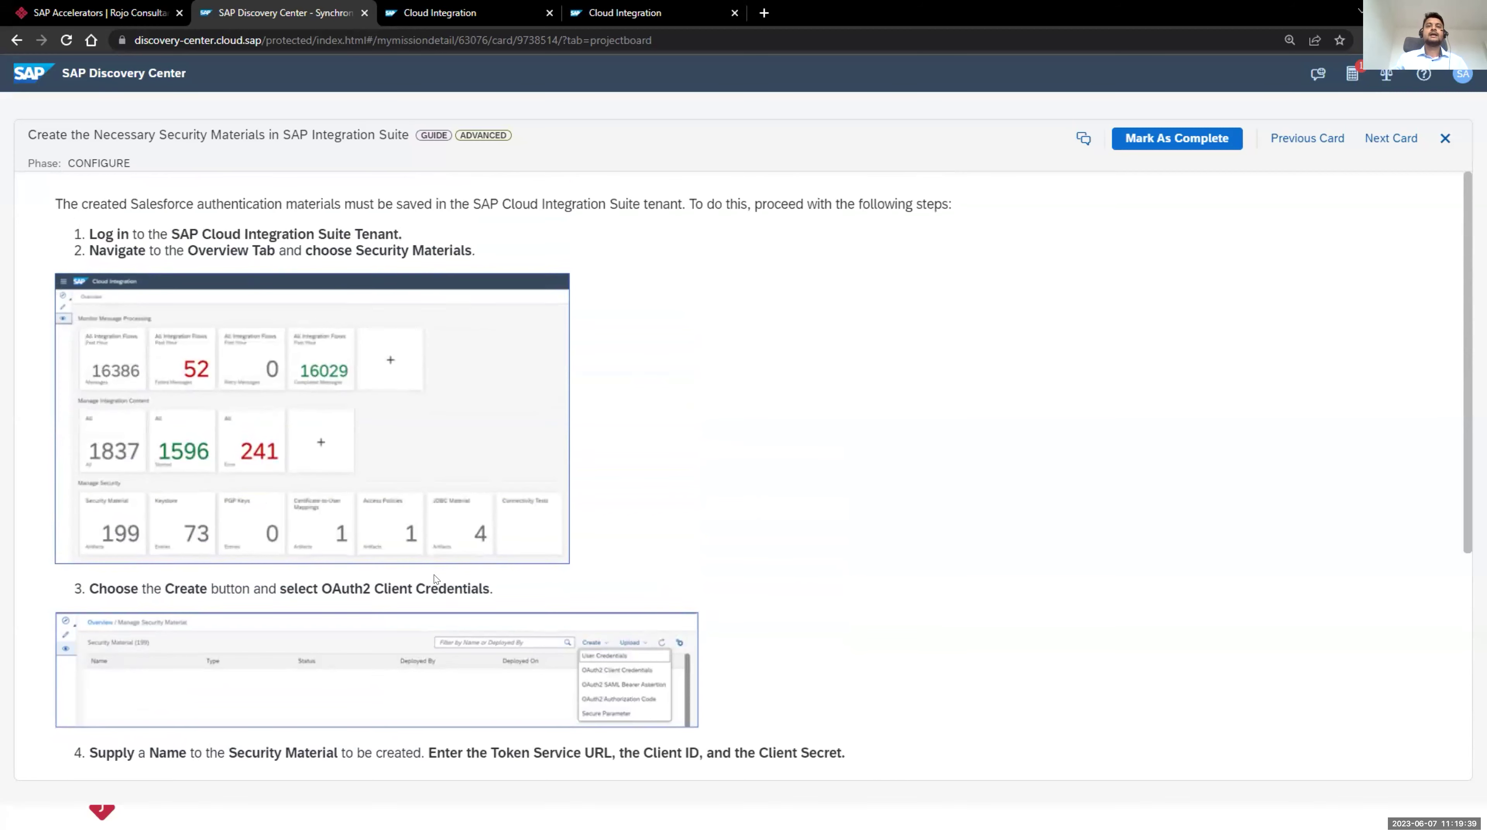
{"action": "scroll", "coordinate": [434, 580], "scroll_direction": "down", "scroll_amount": 3}
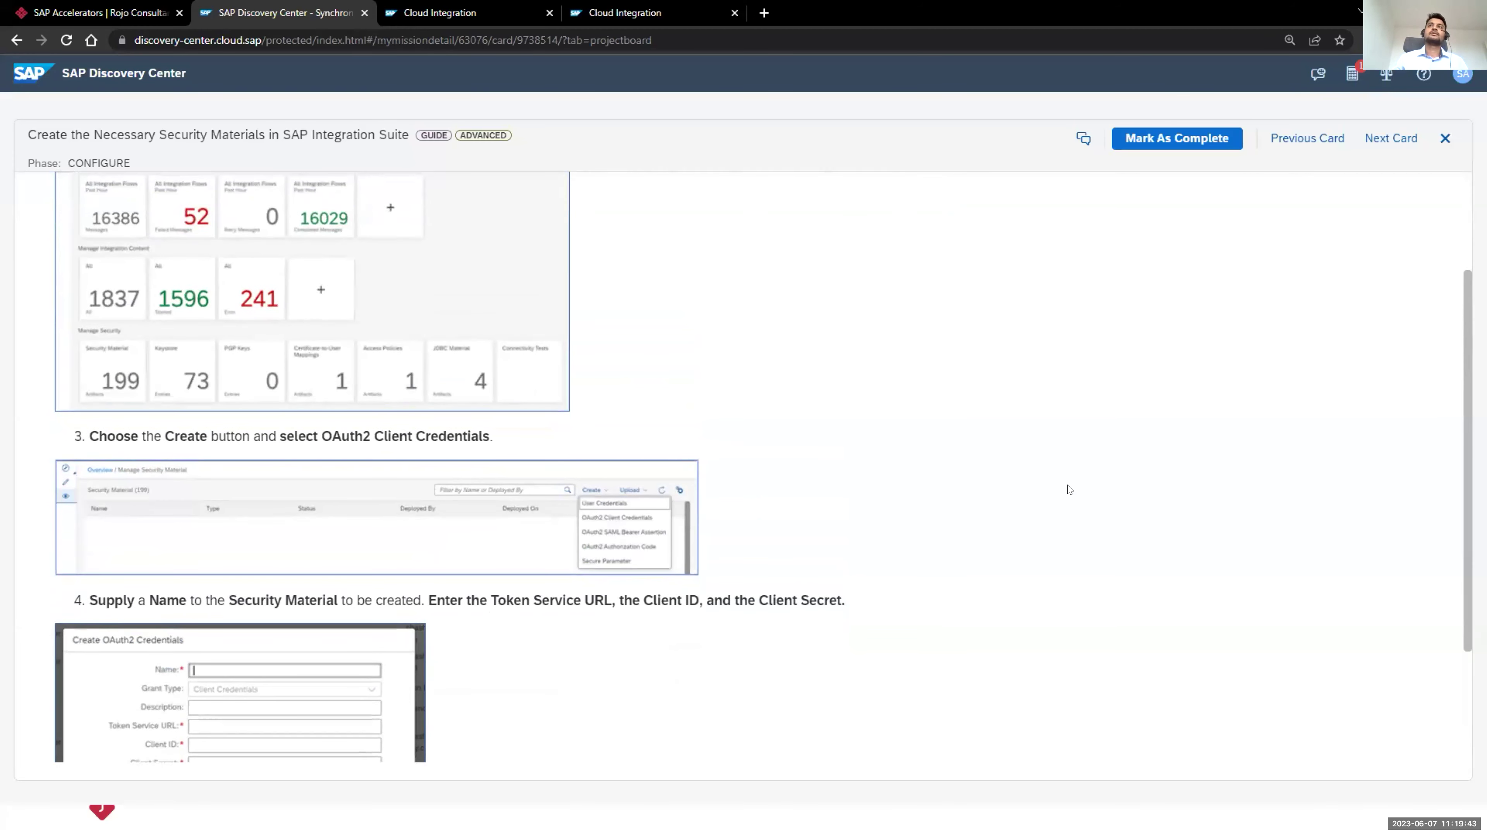
{"action": "left_click", "coordinate": [1444, 138]}
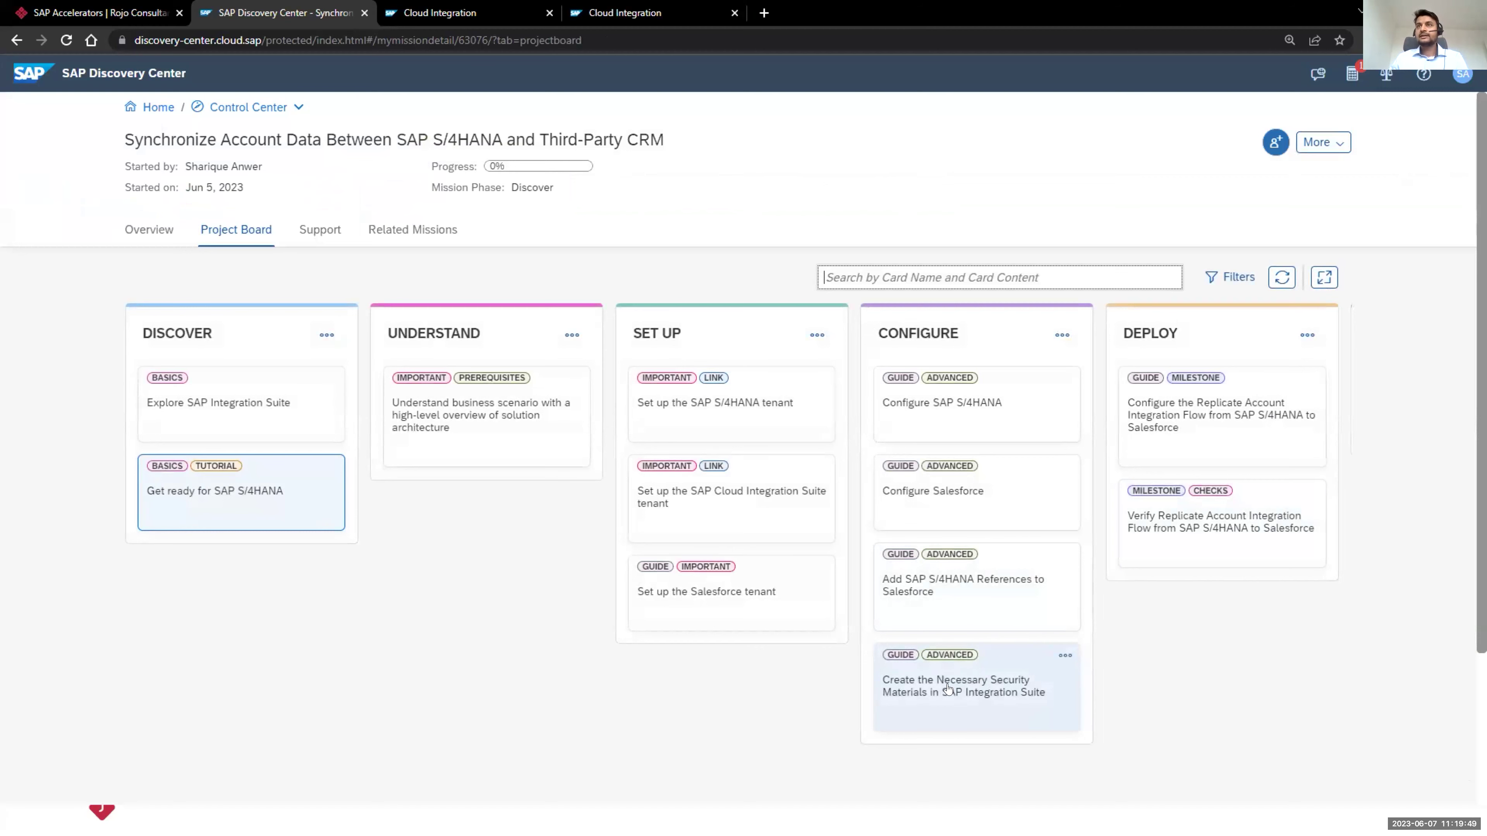
Step: Open the Configure the Replicate Account Integration Flow card and examine its process diagram and the note on required configurations
{"action": "left_click", "coordinate": [1162, 417]}
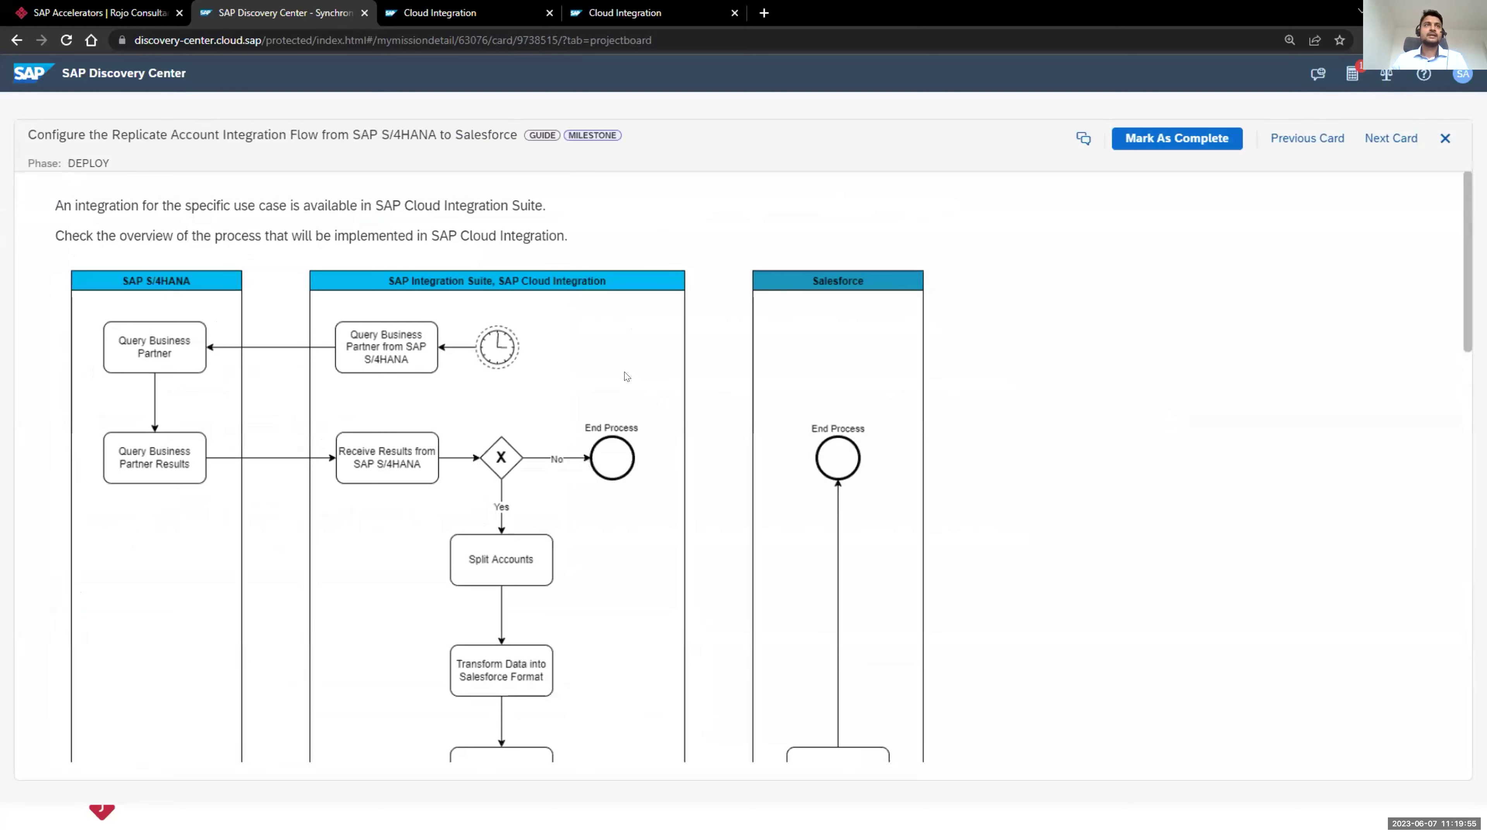
{"action": "scroll", "coordinate": [150, 287], "scroll_direction": "down", "scroll_amount": 1}
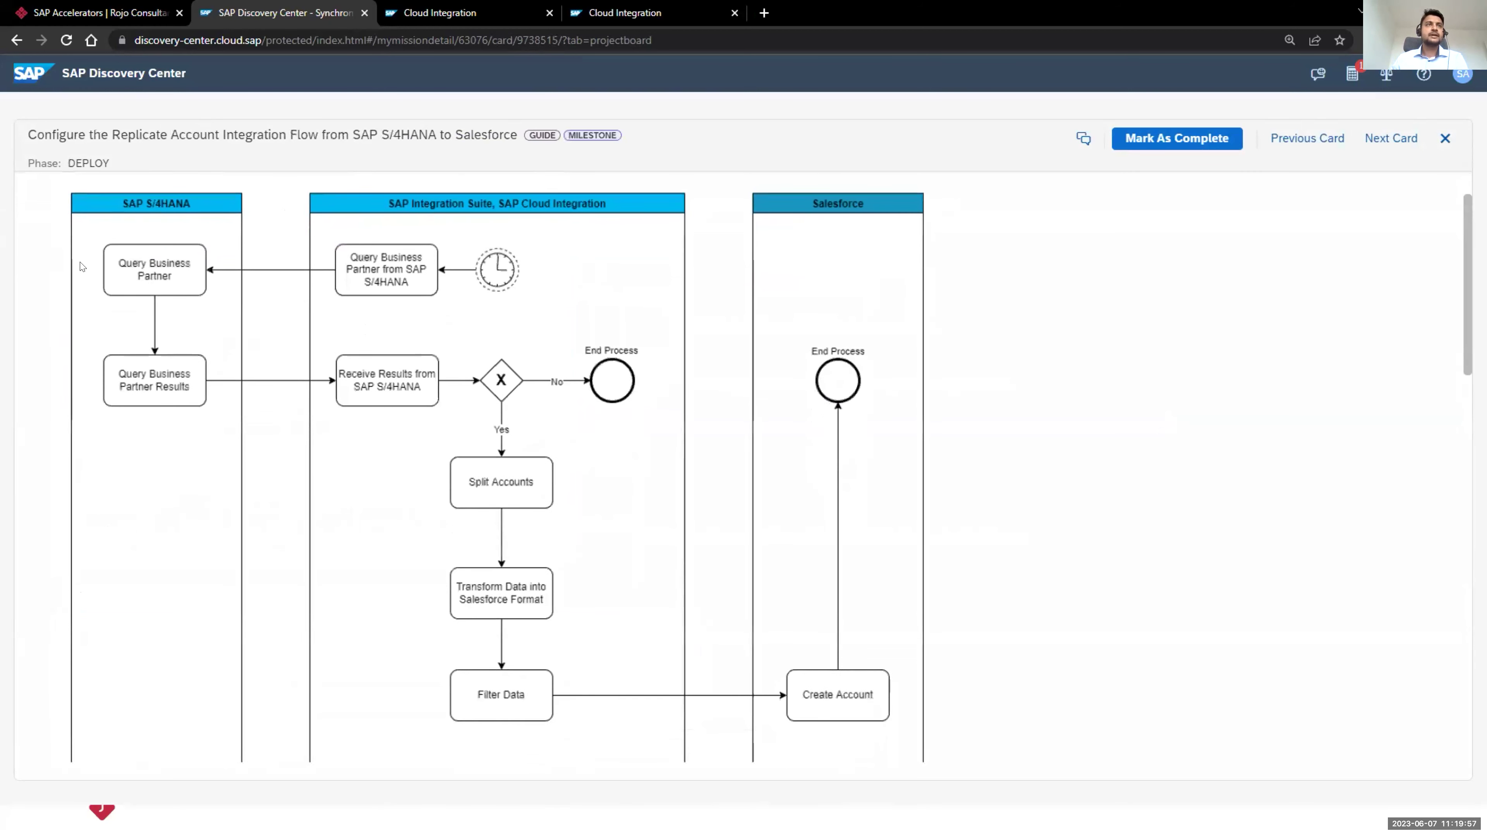
{"action": "scroll", "coordinate": [82, 267], "scroll_direction": "down", "scroll_amount": 5}
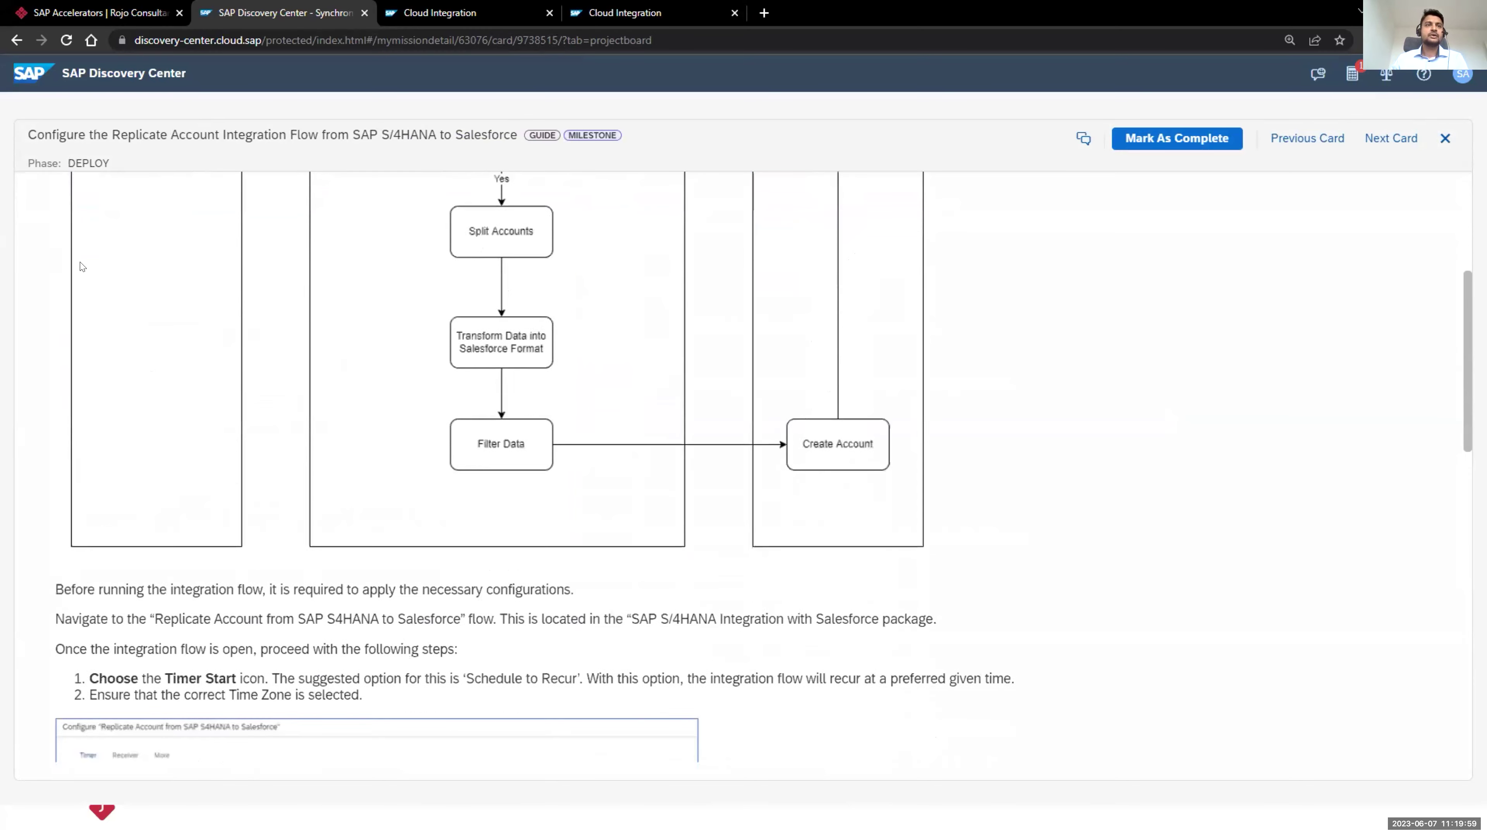
{"action": "scroll", "coordinate": [83, 269], "scroll_direction": "down", "scroll_amount": 1}
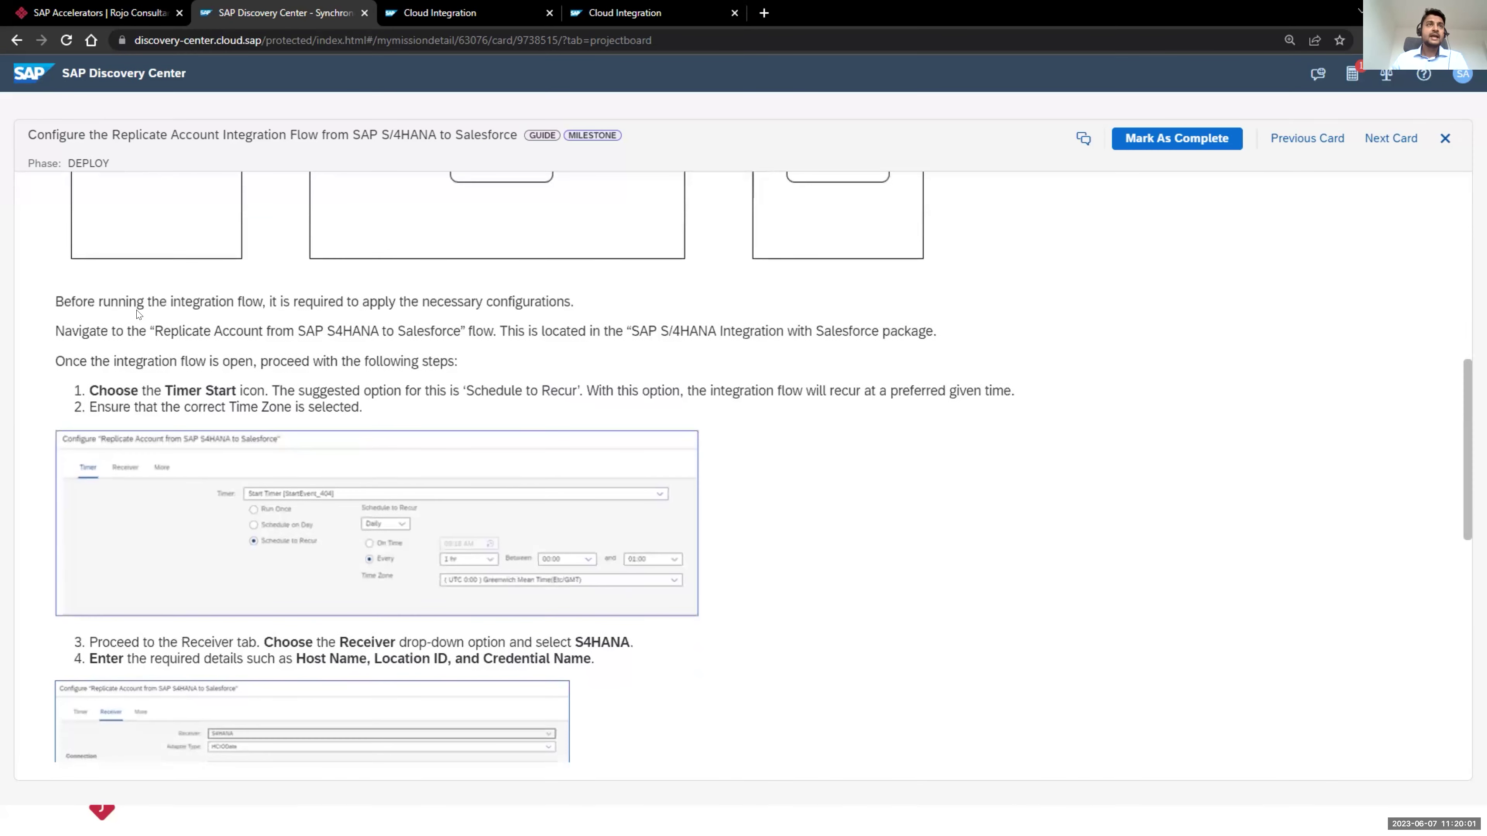
{"action": "left_click_drag", "start_coordinate": [166, 297], "coordinate": [246, 300]}
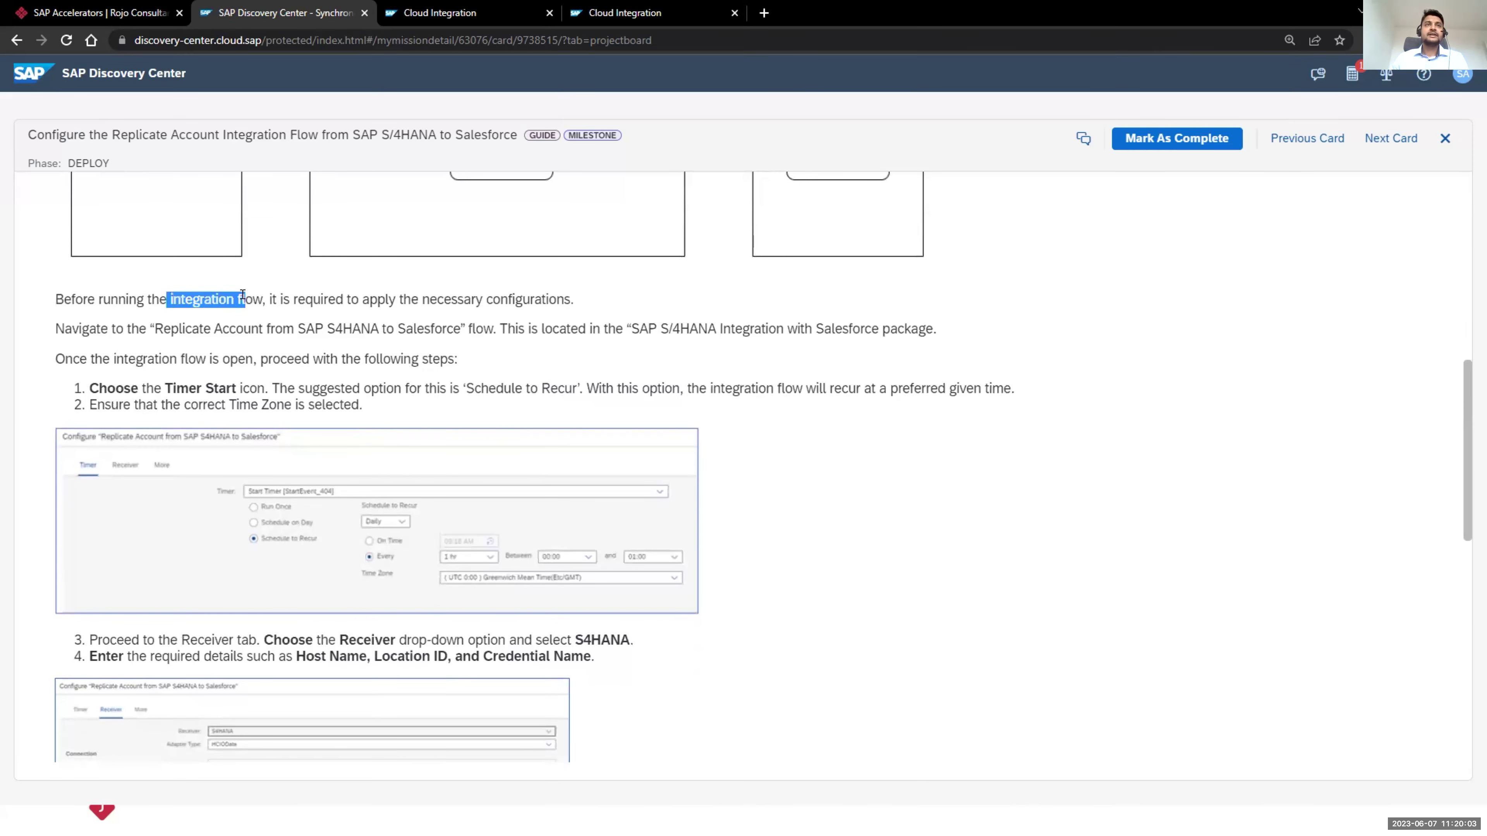
{"action": "left_click", "coordinate": [262, 316]}
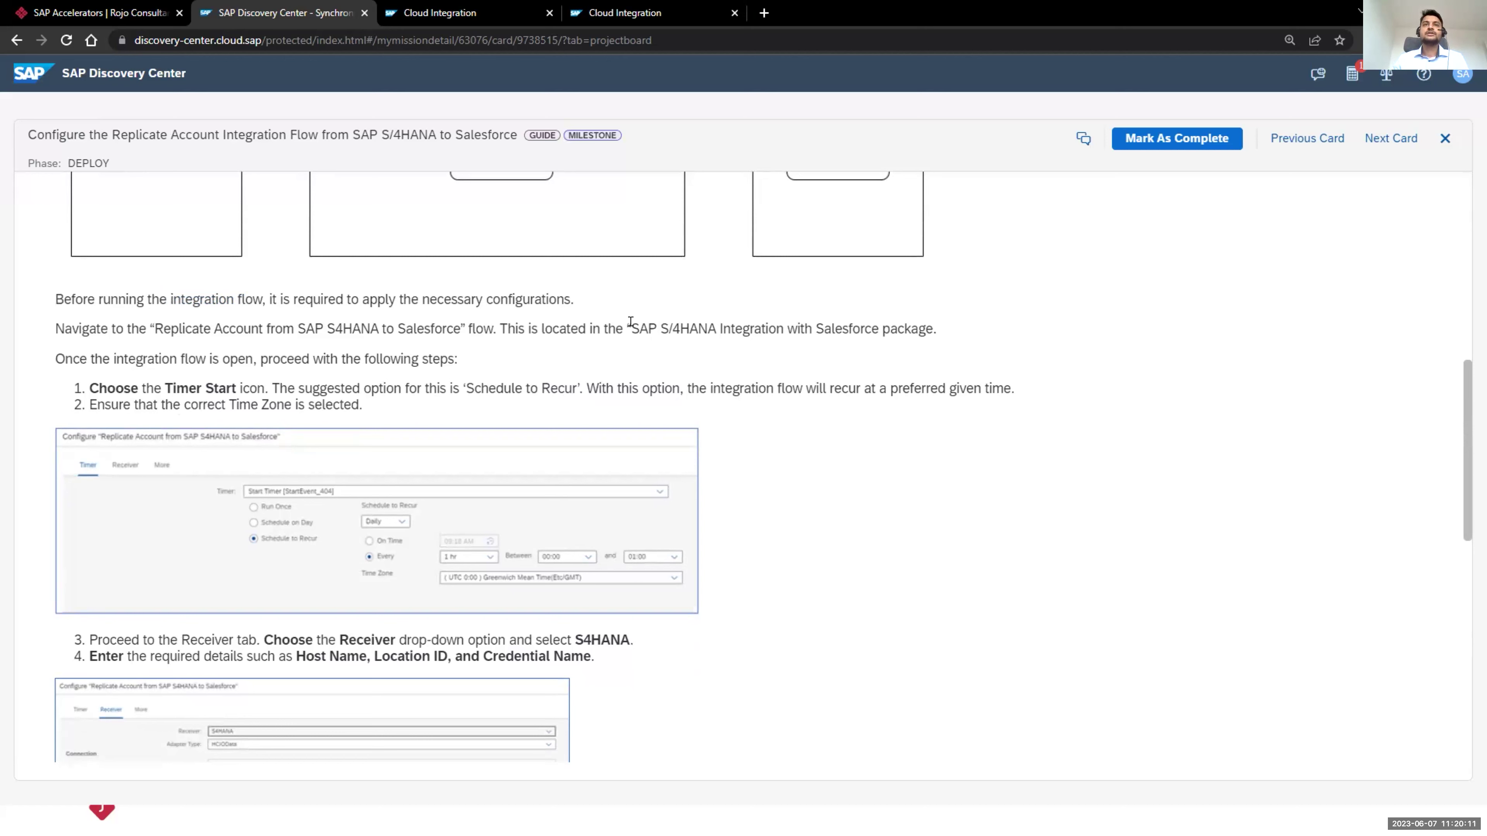
Step: Read which integration flow to navigate to and which package contains it, highlighting both names in the instructions
{"action": "mouse_move", "coordinate": [628, 320]}
{"action": "left_mouse_down"}
{"action": "mouse_move", "coordinate": [852, 329]}
{"action": "mouse_move", "coordinate": [884, 357]}
{"action": "mouse_move", "coordinate": [881, 331]}
{"action": "mouse_move", "coordinate": [629, 319]}
{"action": "left_mouse_up"}
{"action": "left_click", "coordinate": [849, 342]}
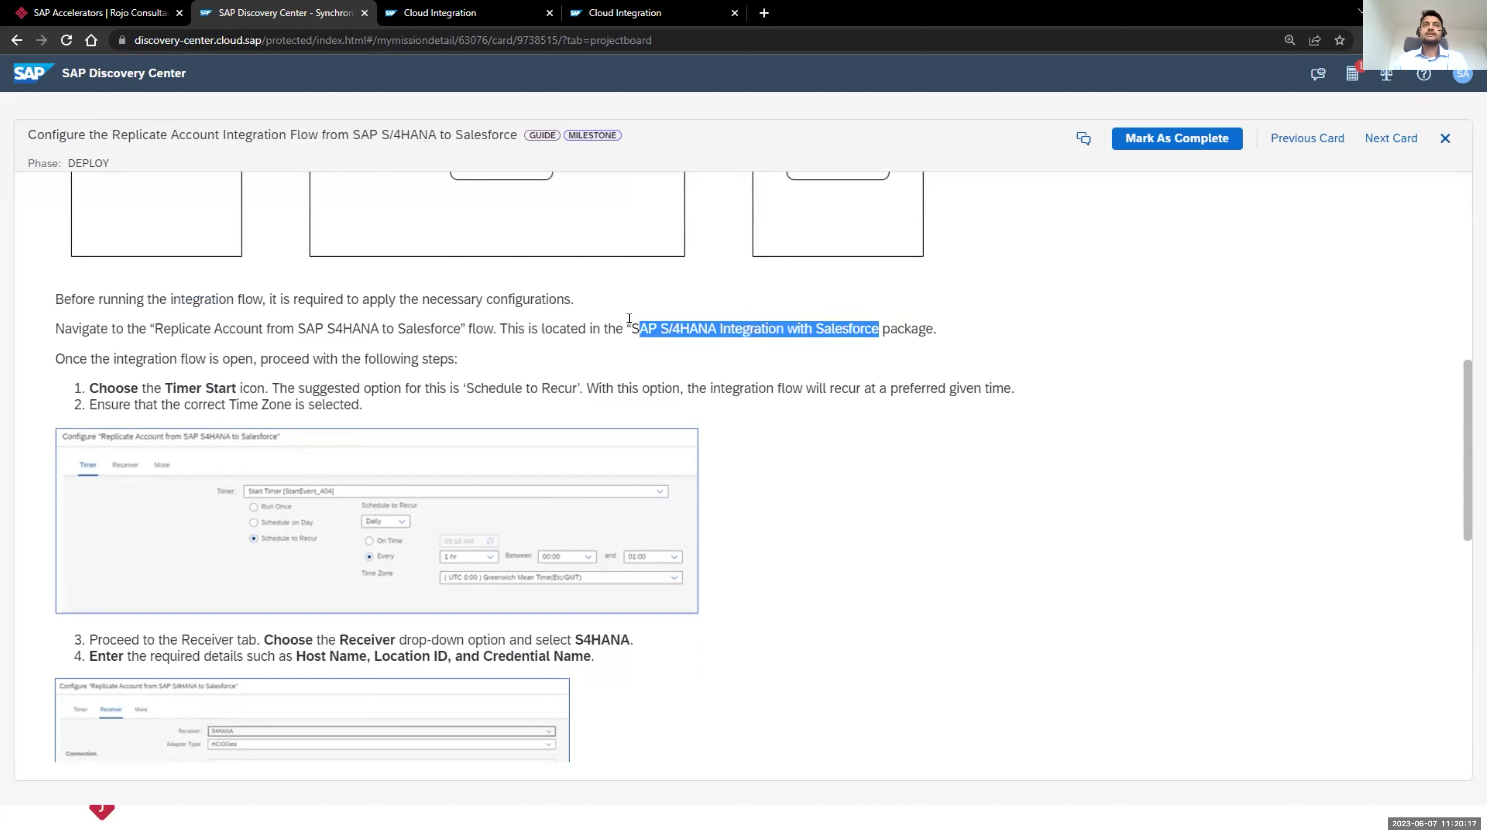
{"action": "left_click_drag", "start_coordinate": [154, 326], "coordinate": [445, 320]}
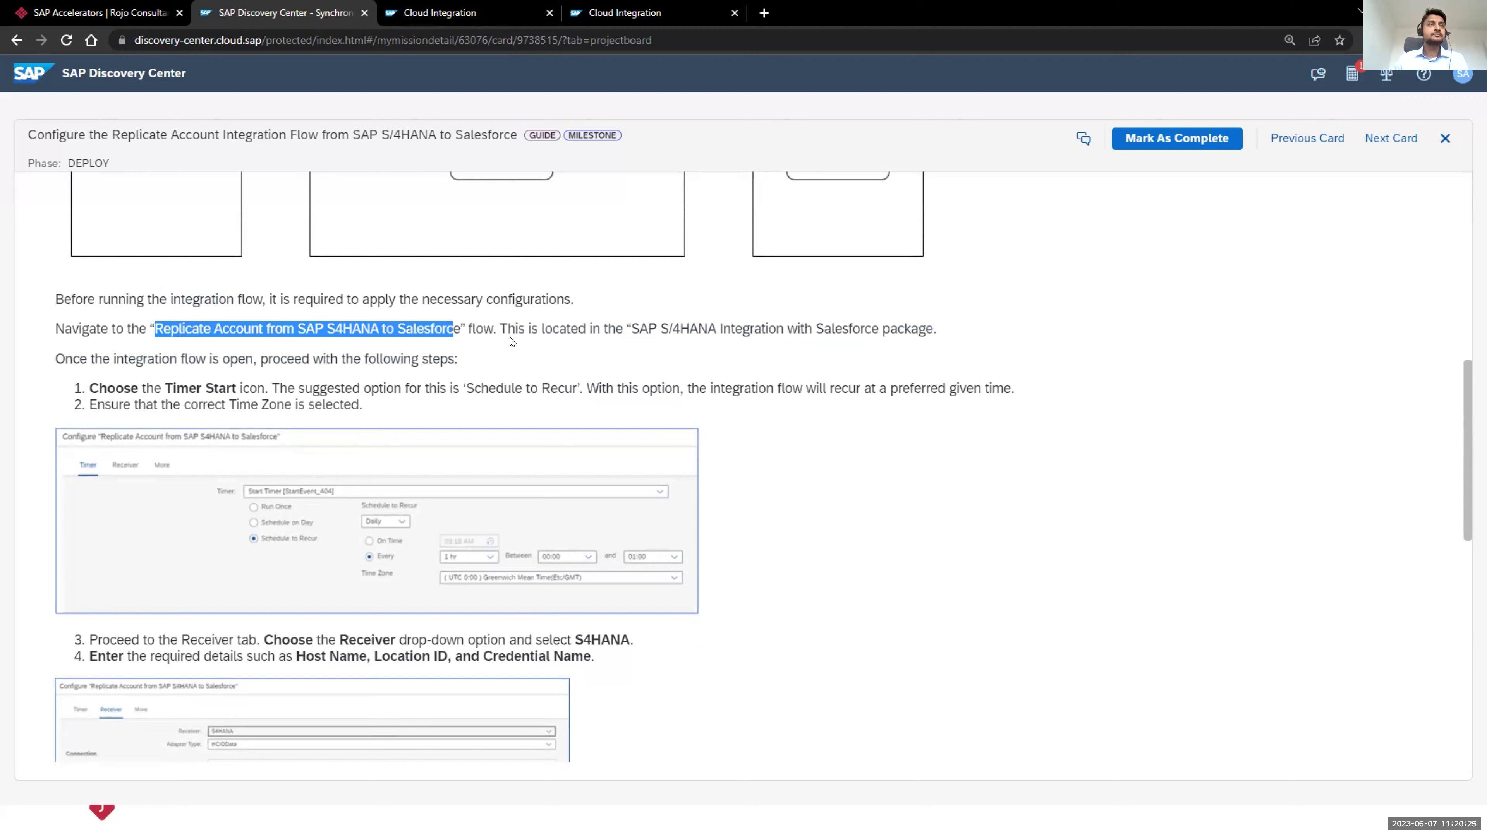
{"action": "left_click", "coordinate": [222, 319]}
{"action": "left_click_drag", "start_coordinate": [155, 322], "coordinate": [461, 341]}
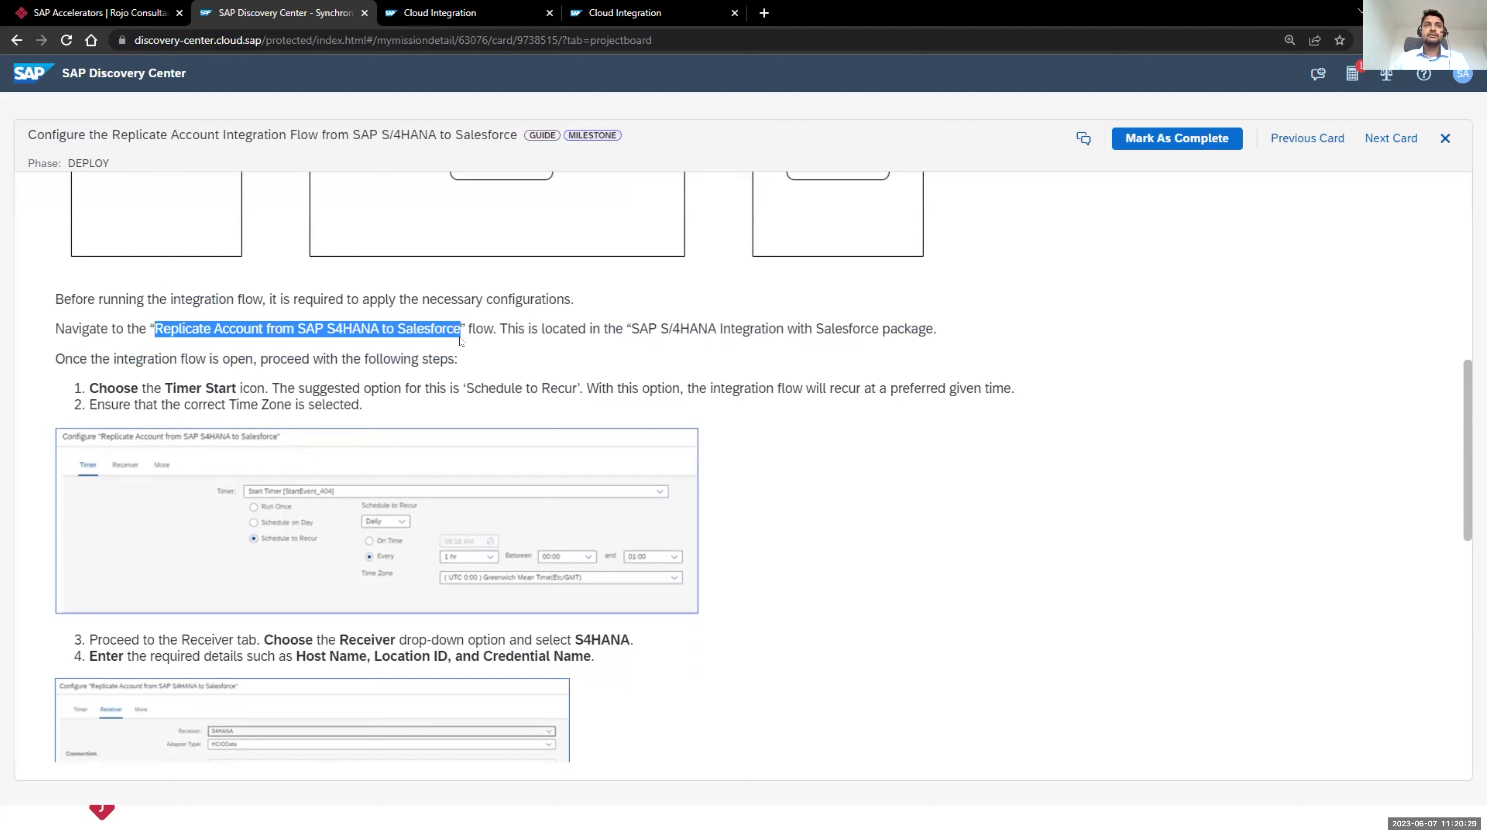
Step: Read the timer, S4HANA and Salesforce receiver, additional parameter and deployment instructions, and return to the project board
{"action": "scroll", "coordinate": [462, 342], "scroll_direction": "down", "scroll_amount": 1}
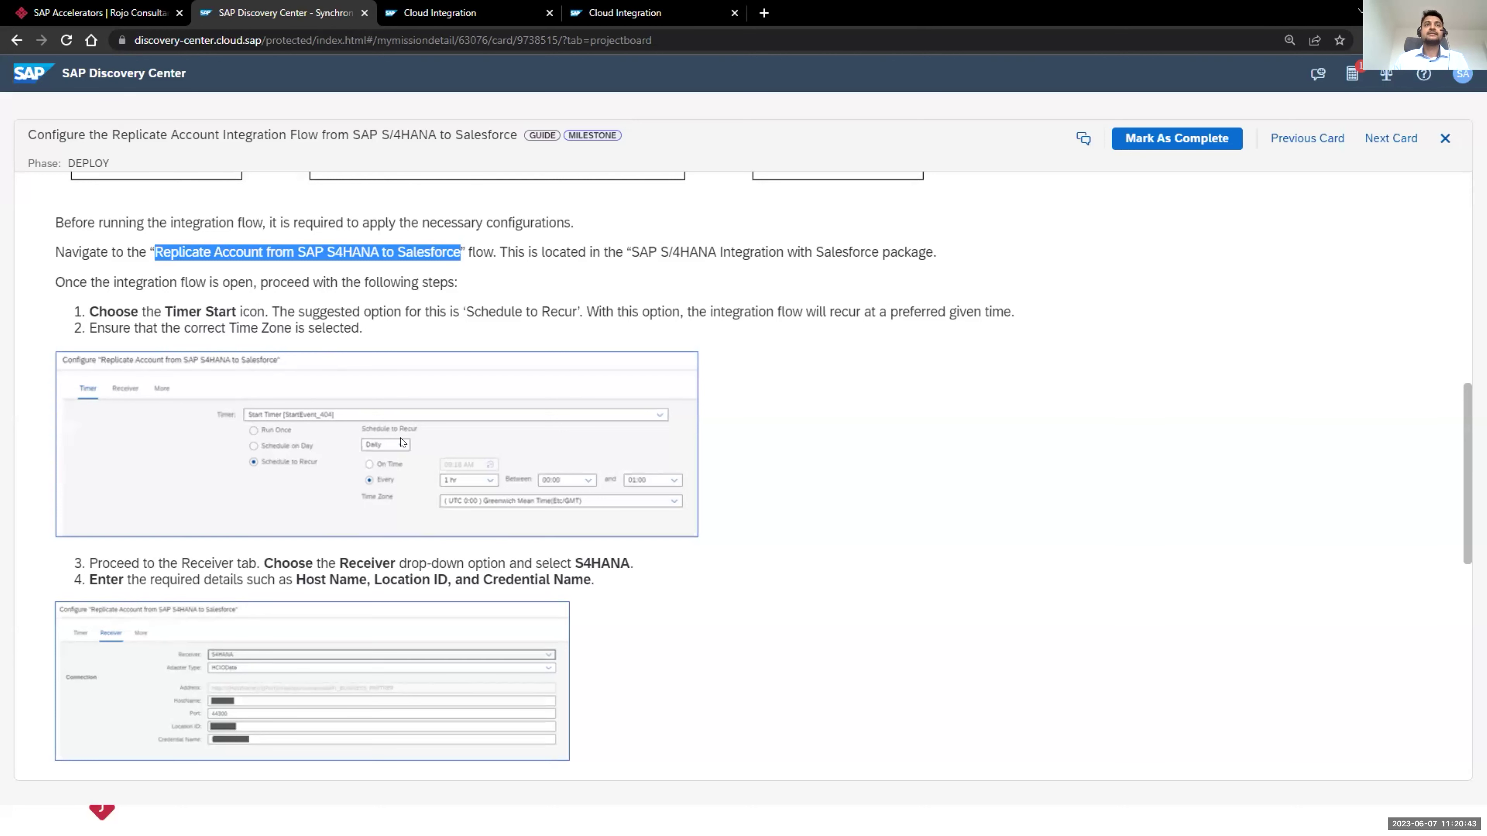
{"action": "scroll", "coordinate": [436, 454], "scroll_direction": "down", "scroll_amount": 4}
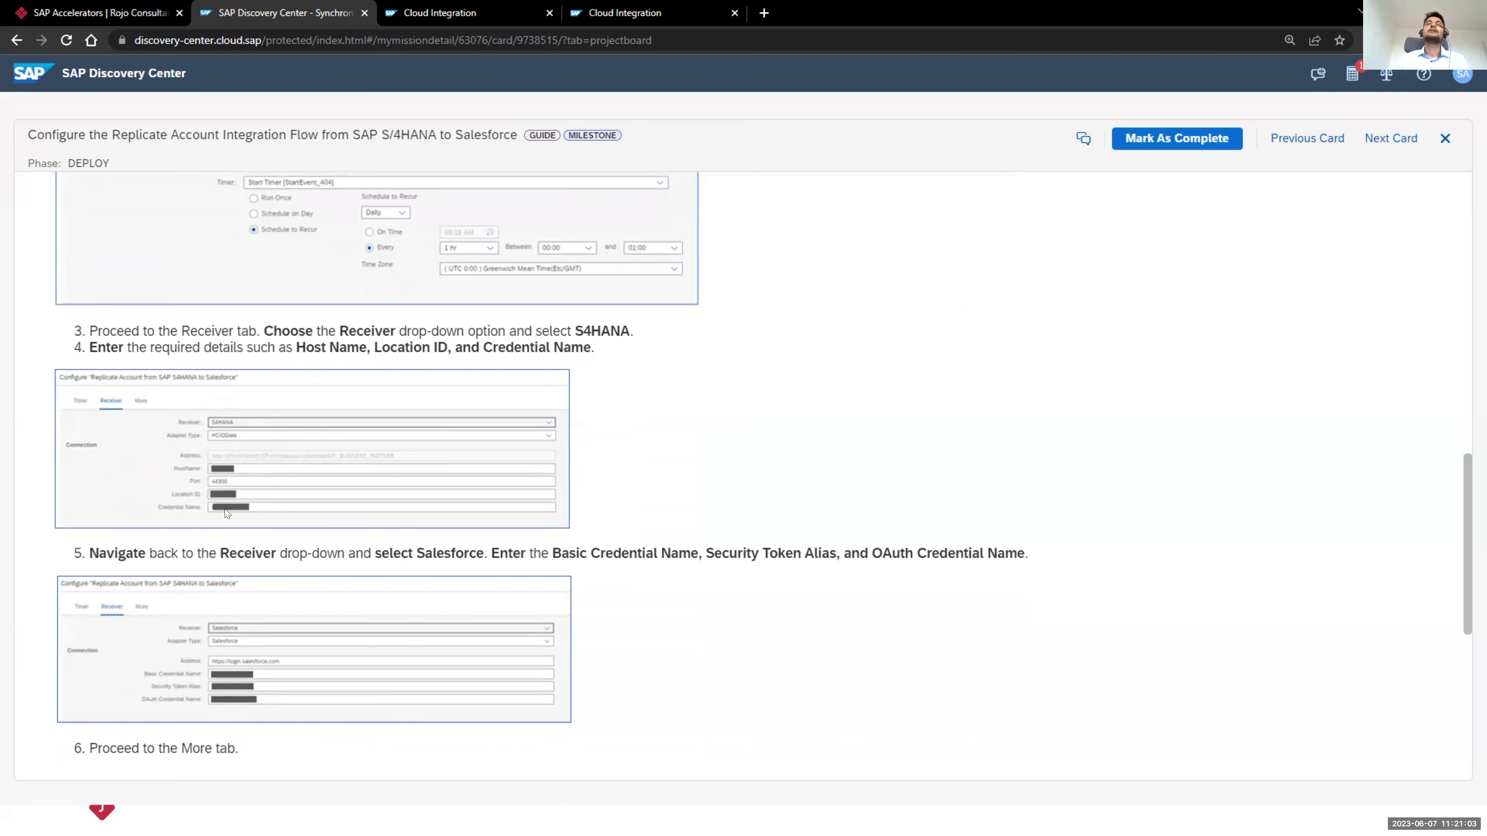
{"action": "scroll", "coordinate": [215, 509], "scroll_direction": "down", "scroll_amount": 4}
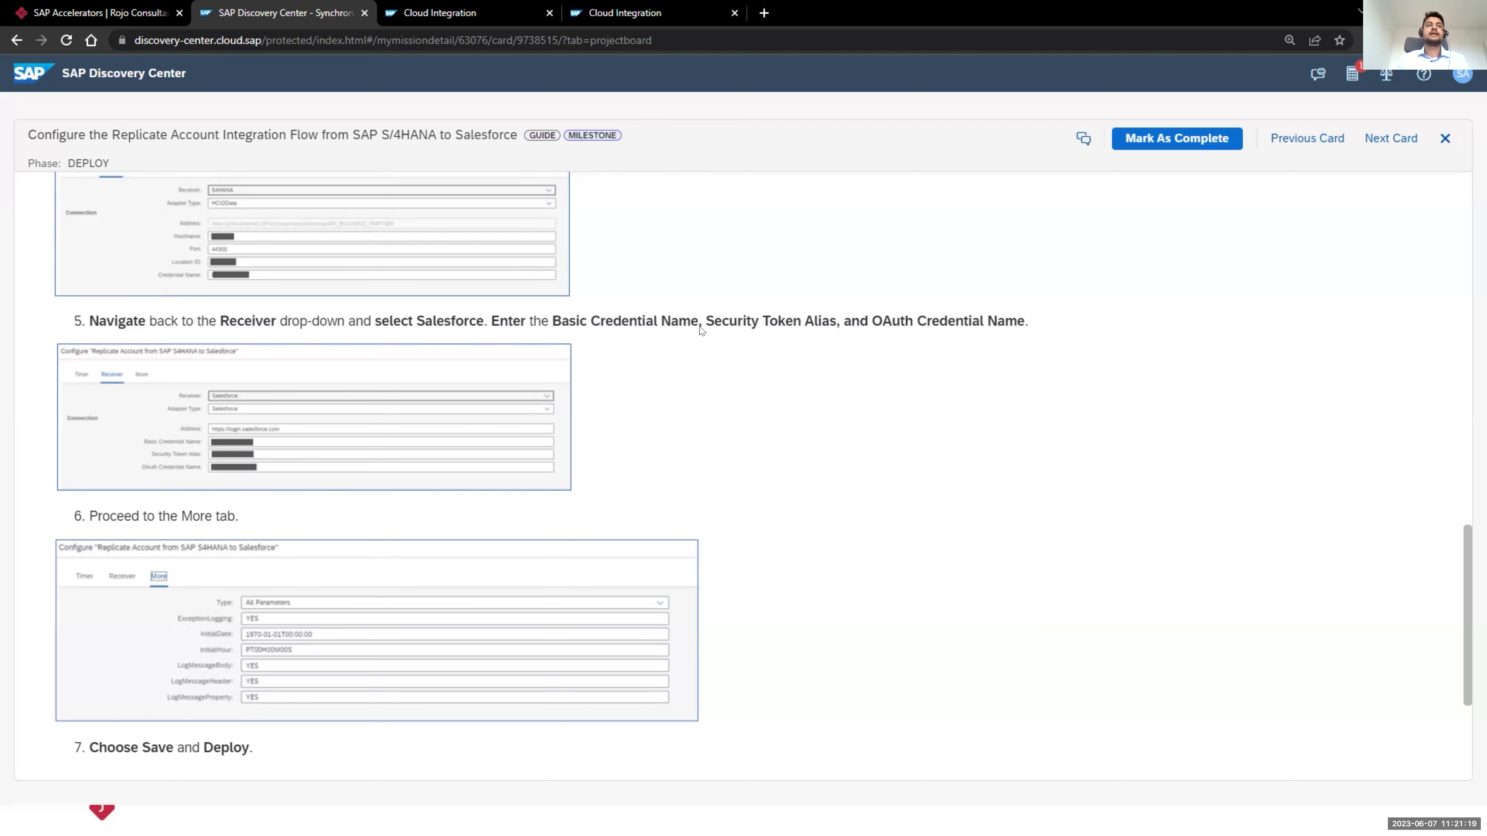
{"action": "scroll", "coordinate": [701, 330], "scroll_direction": "down", "scroll_amount": 3}
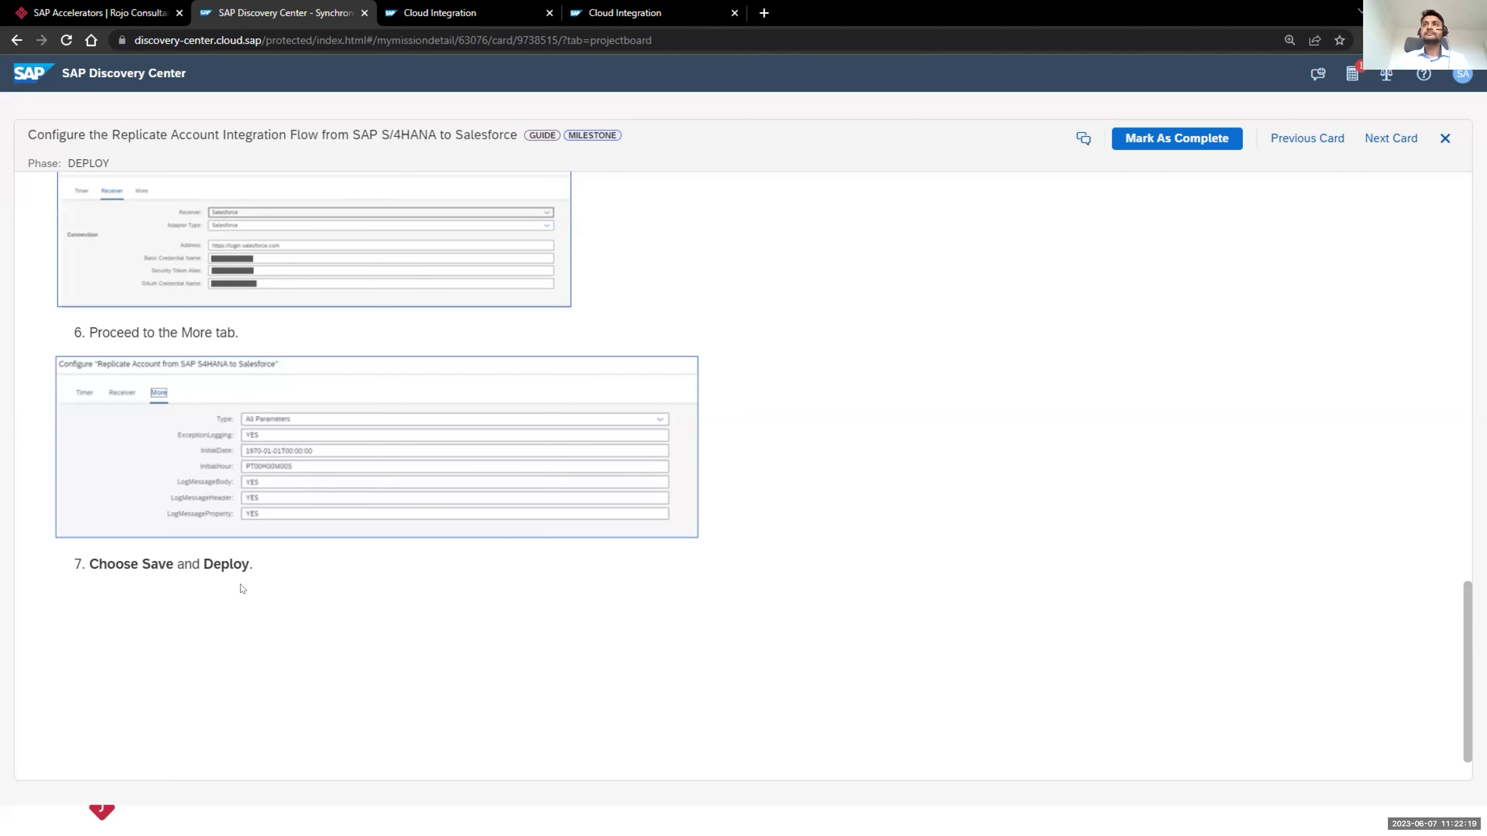
{"action": "scroll", "coordinate": [243, 588], "scroll_direction": "up", "scroll_amount": 4}
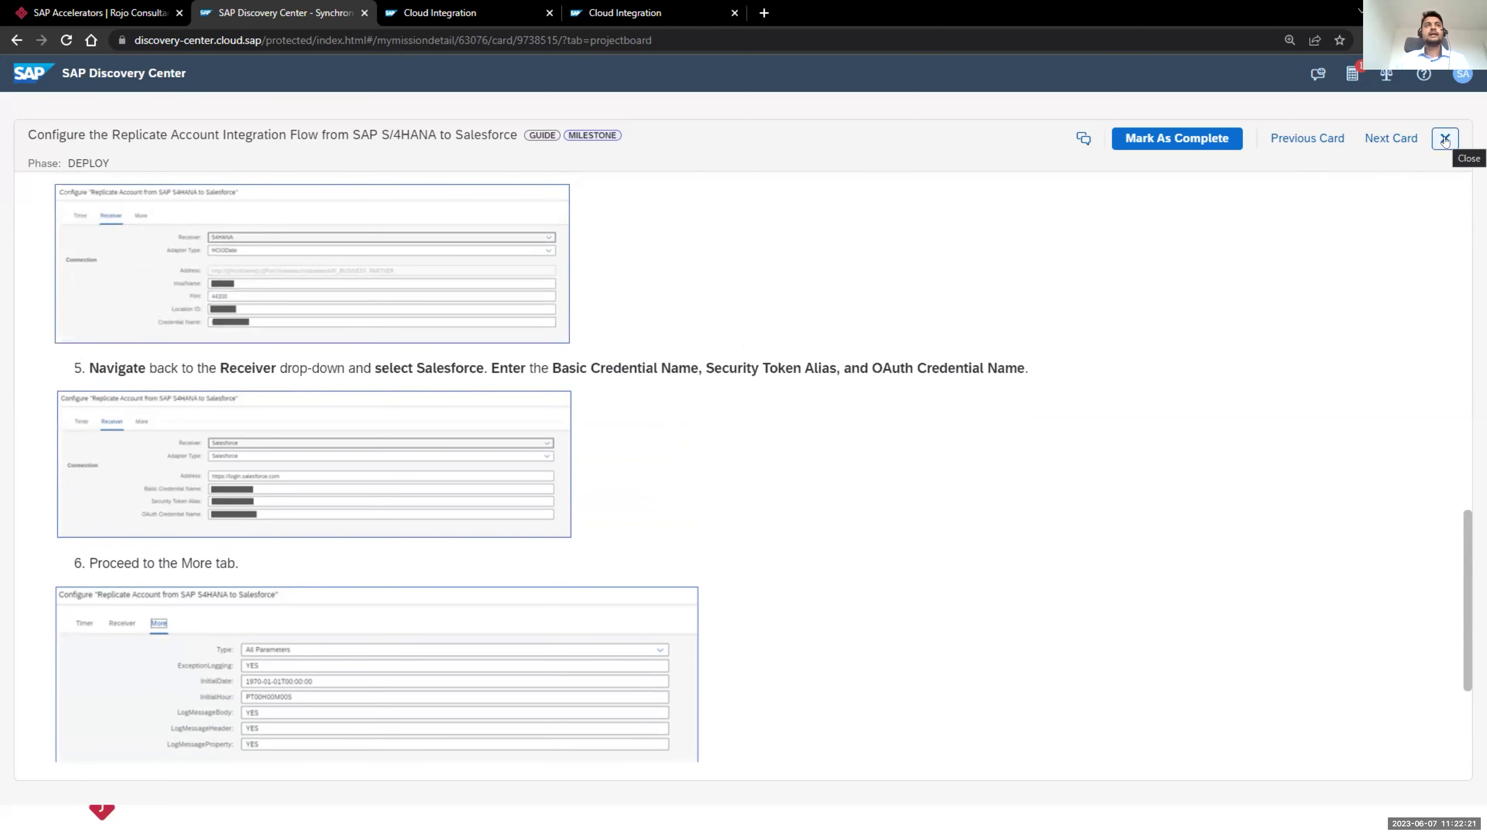
{"action": "left_click", "coordinate": [1444, 140]}
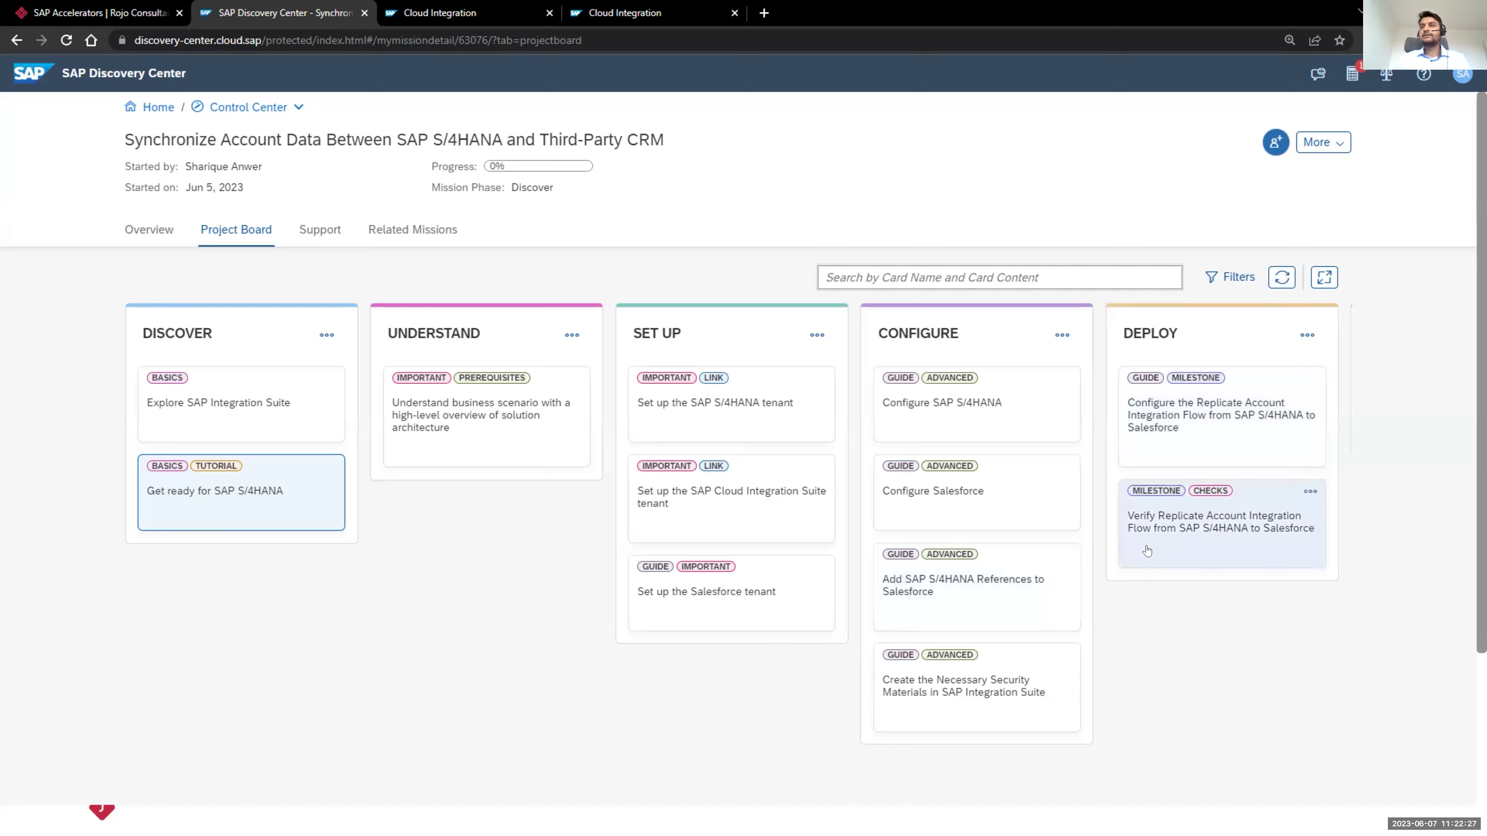
Step: Open the Verify Replicate Account Integration Flow card and read its verification steps, highlighting the check of replicated customer data in Salesforce
{"action": "left_click", "coordinate": [1154, 535]}
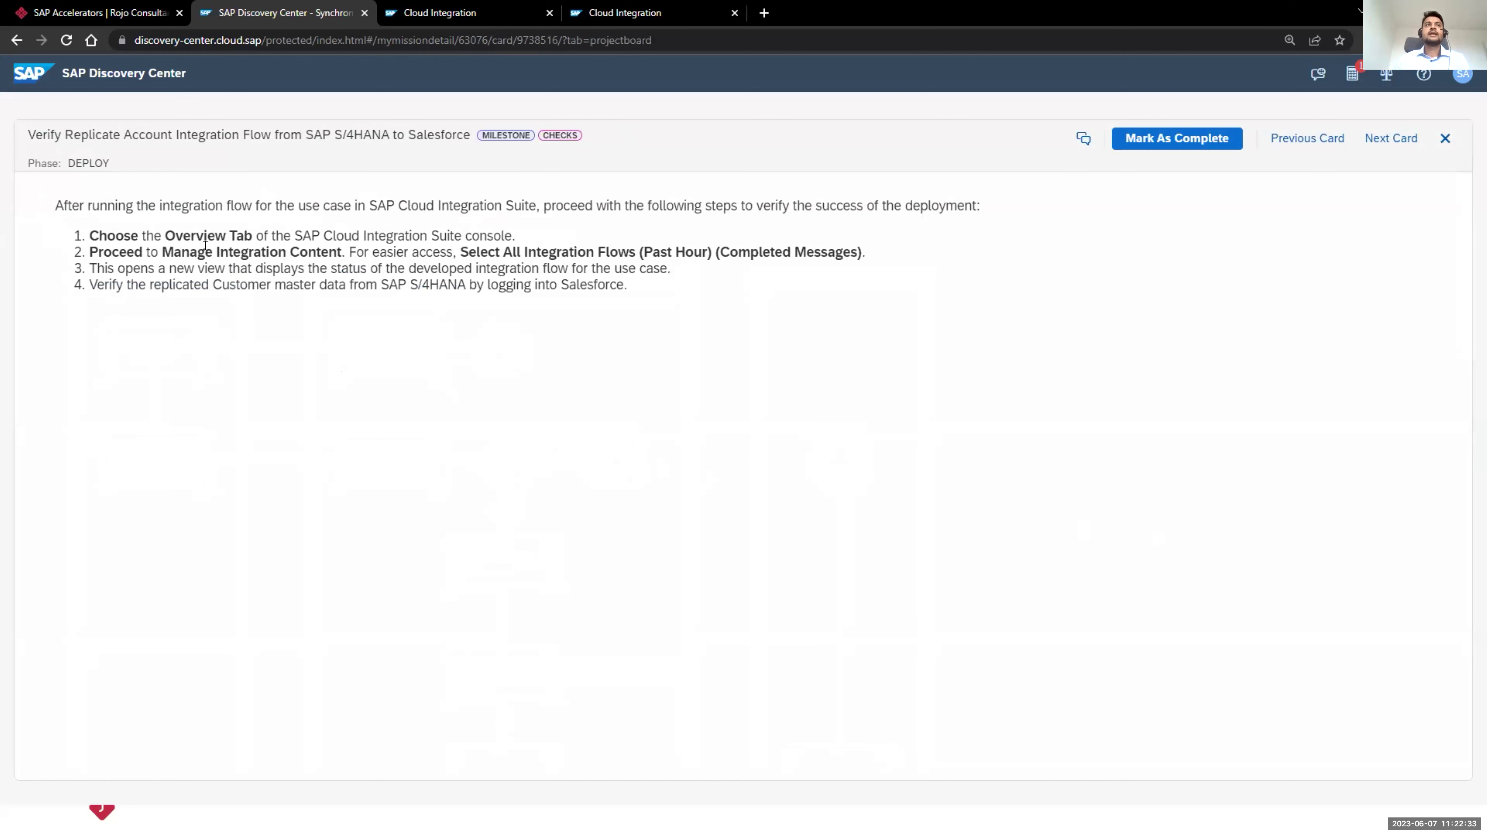
{"action": "left_click_drag", "start_coordinate": [108, 231], "coordinate": [206, 231]}
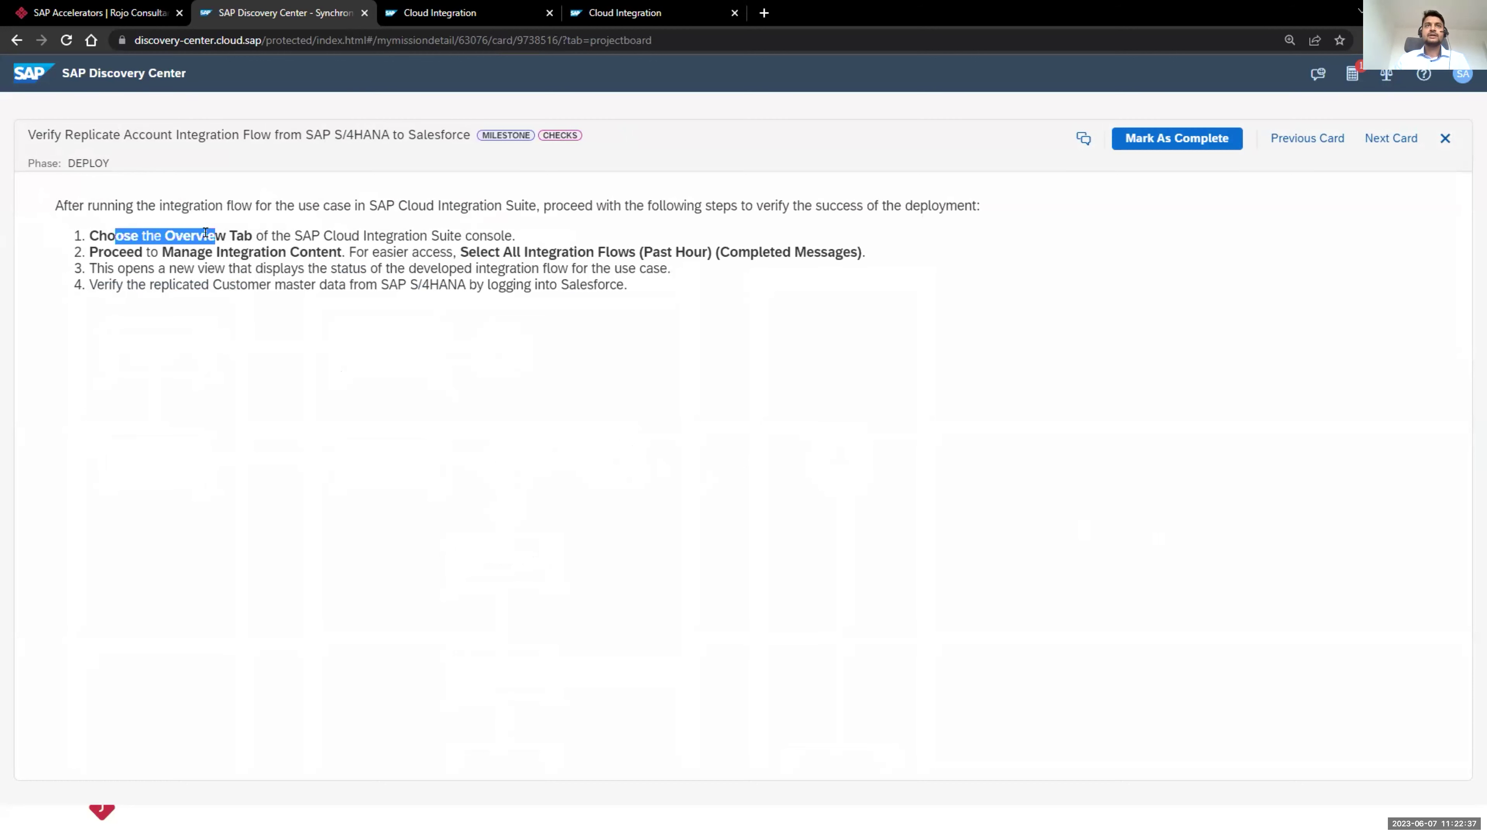
{"action": "left_click", "coordinate": [340, 317]}
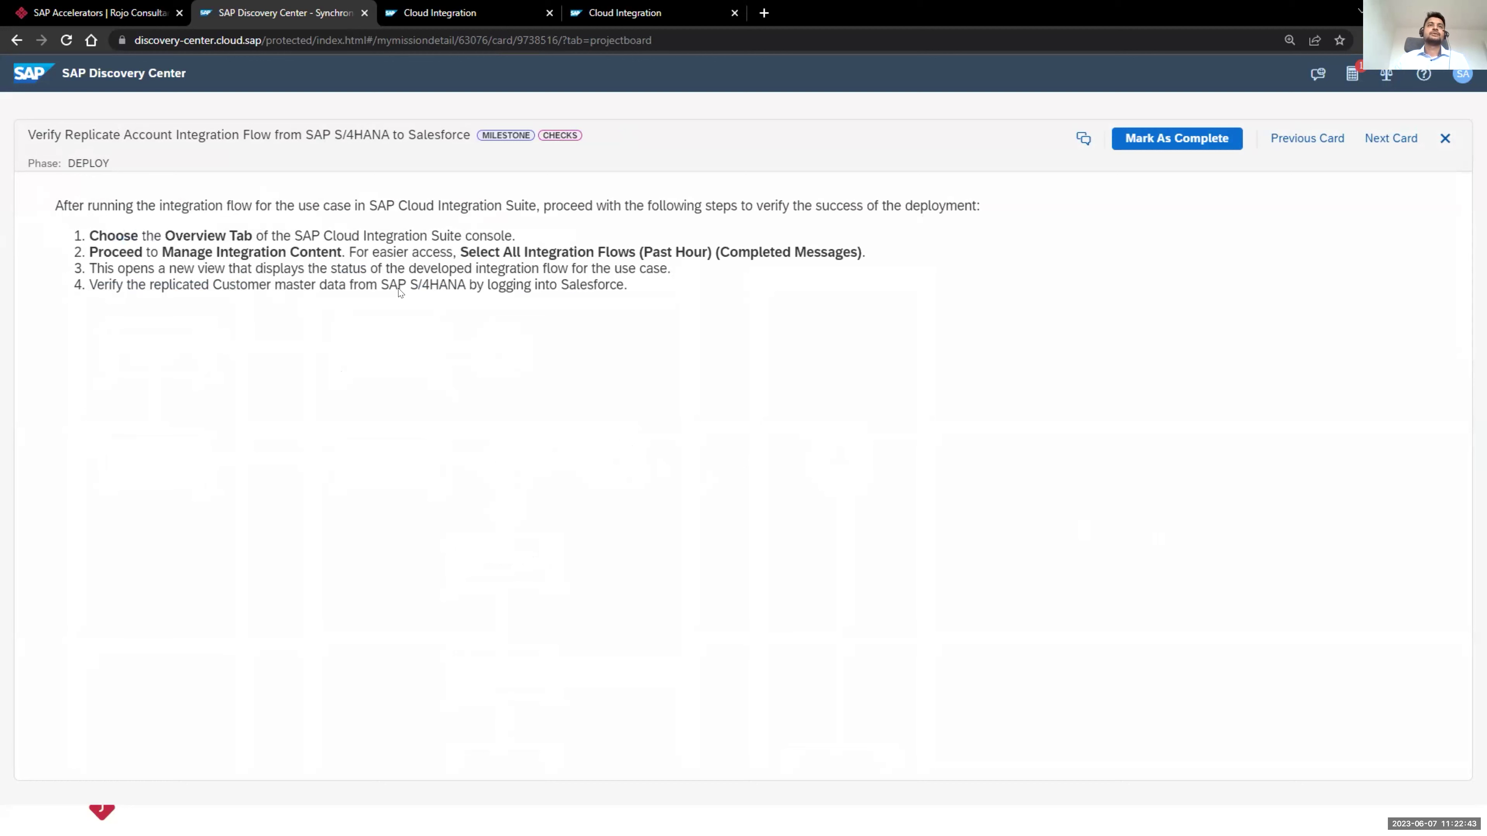
{"action": "left_click_drag", "start_coordinate": [162, 252], "coordinate": [217, 253]}
{"action": "left_click_drag", "start_coordinate": [311, 285], "coordinate": [431, 285]}
{"action": "left_click", "coordinate": [613, 293]}
{"action": "left_click_drag", "start_coordinate": [637, 286], "coordinate": [378, 284]}
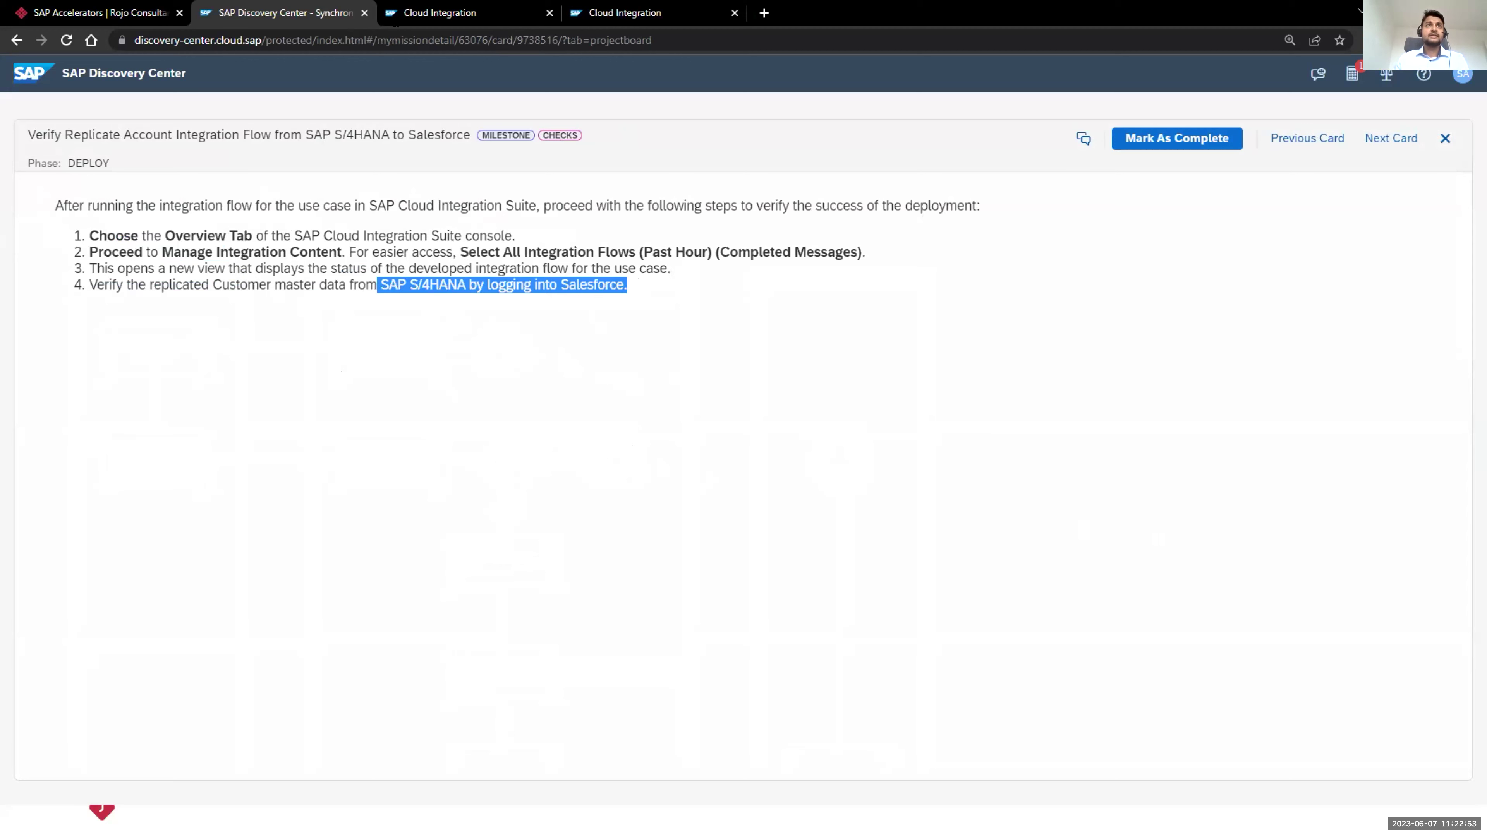
Step: Switch to Cloud Integration and read the SAP S/4HANA Integration with Salesforce package overview, highlighting its title and supported business transactions
{"action": "left_click", "coordinate": [402, 19]}
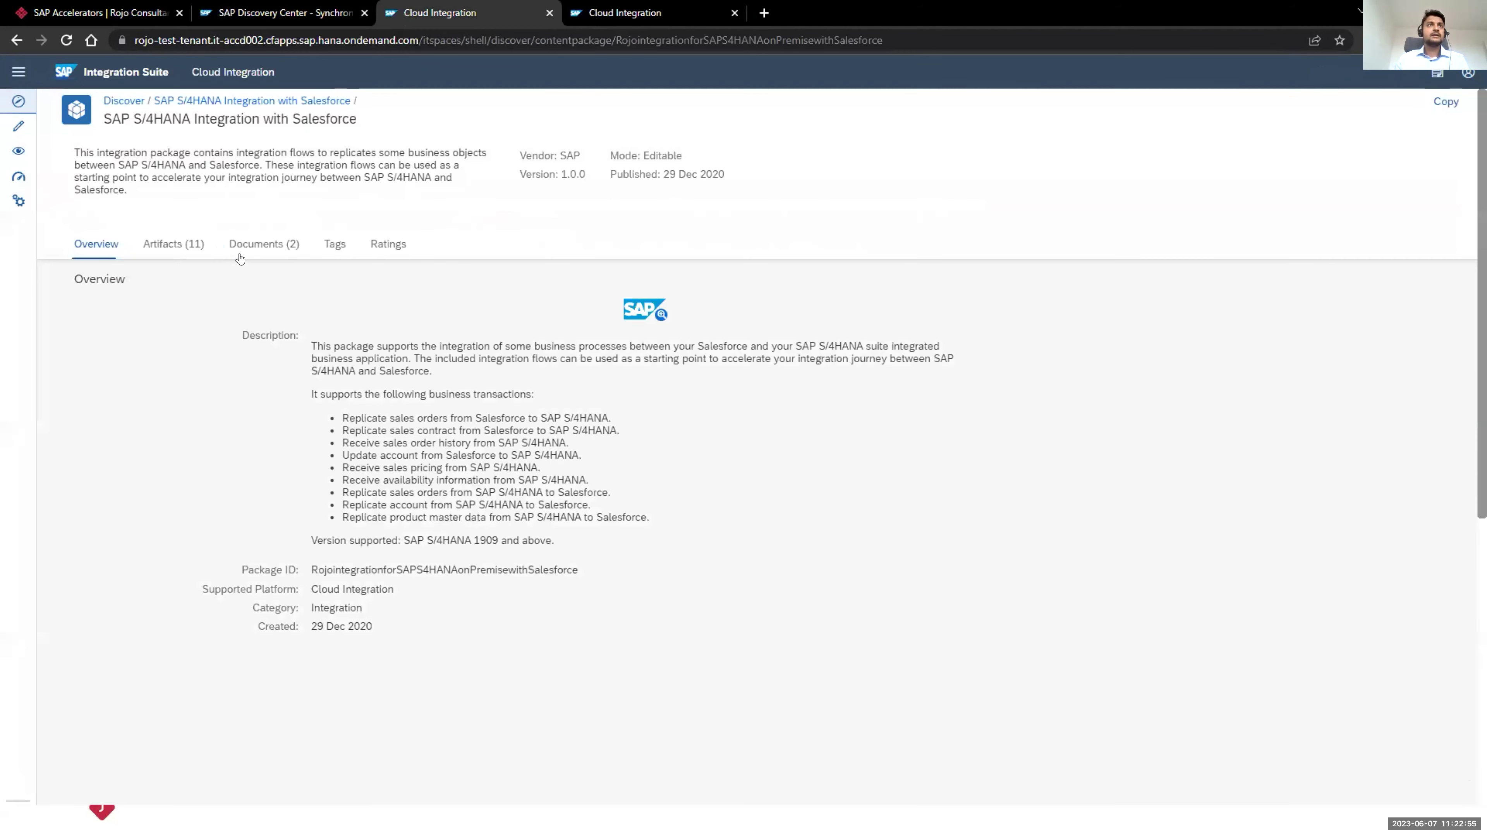
{"action": "left_click", "coordinate": [127, 350]}
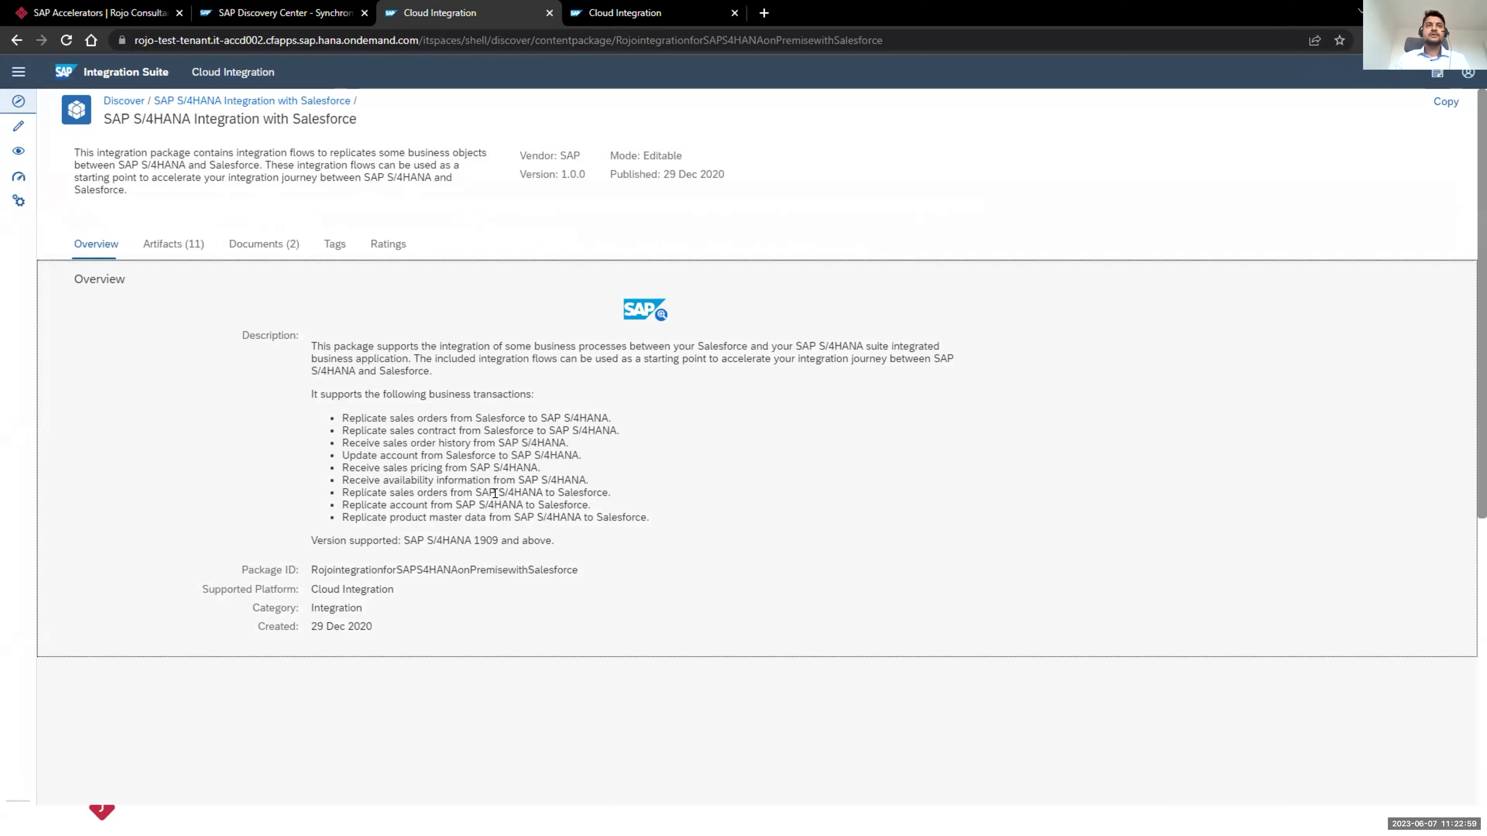
{"action": "left_click_drag", "start_coordinate": [103, 114], "coordinate": [365, 120]}
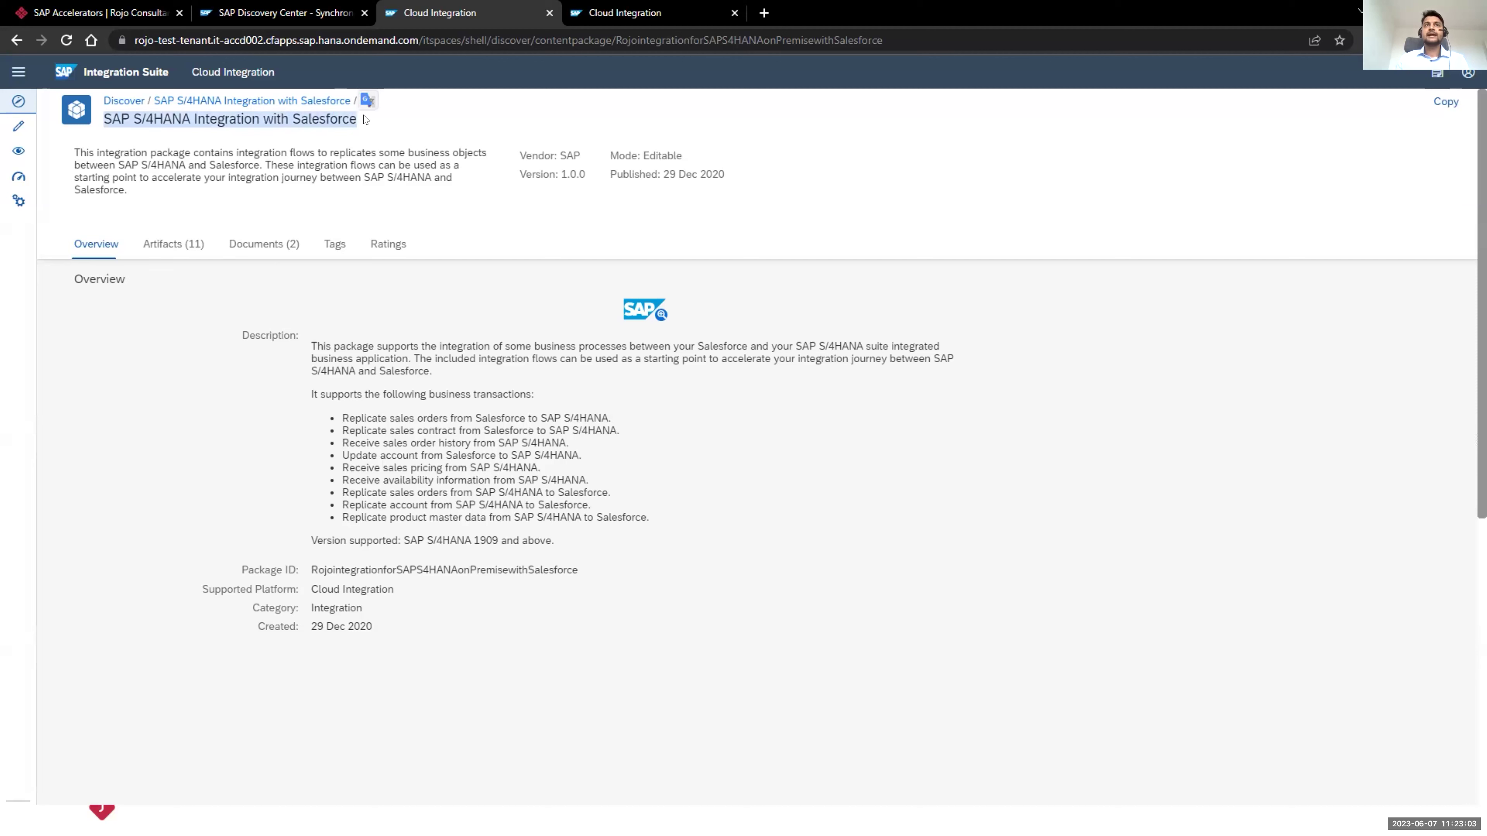
{"action": "scroll", "coordinate": [388, 276], "scroll_direction": "down", "scroll_amount": 3}
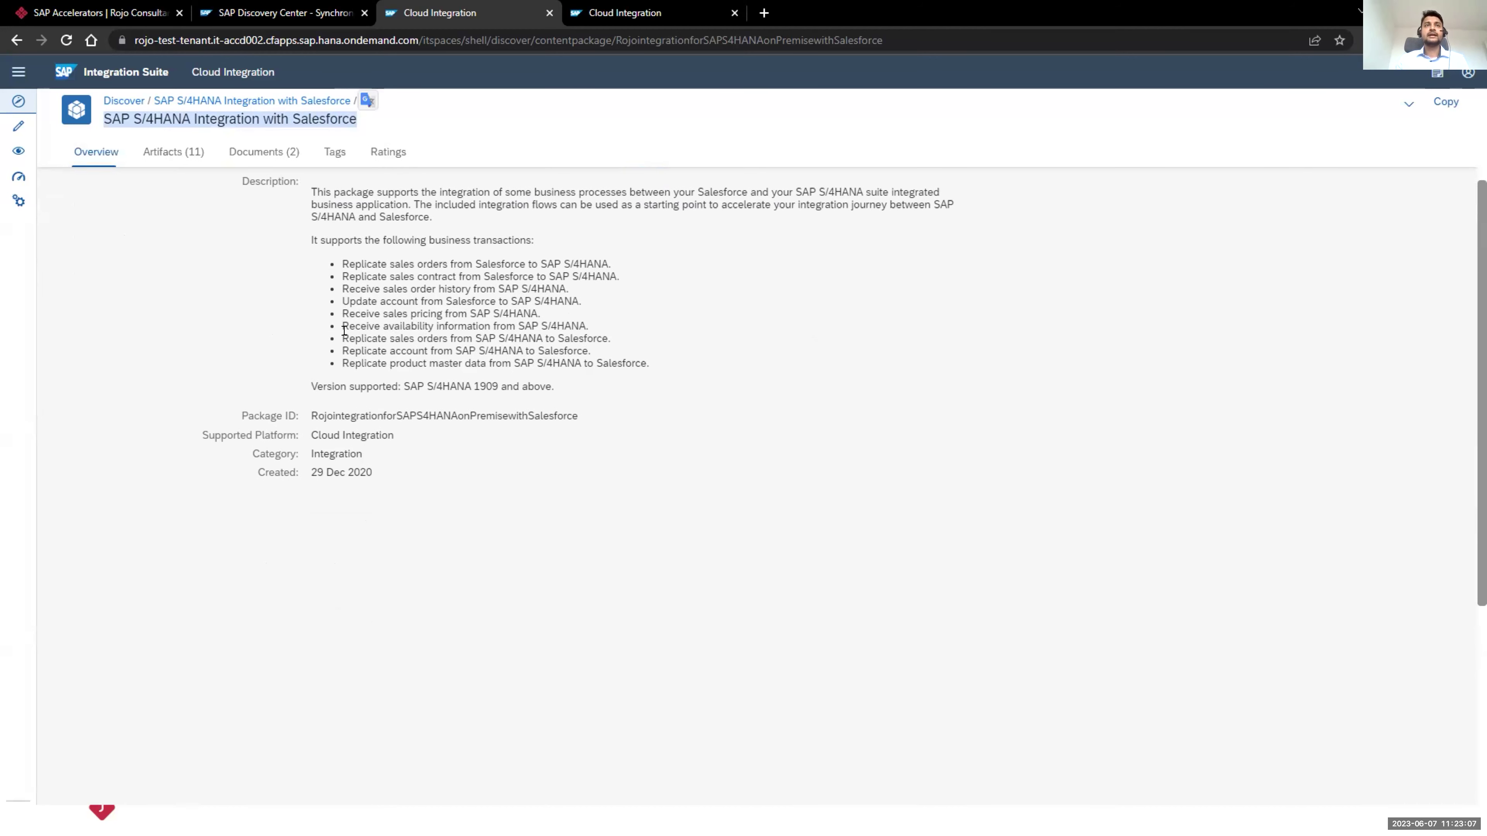
{"action": "double_click", "coordinate": [345, 346]}
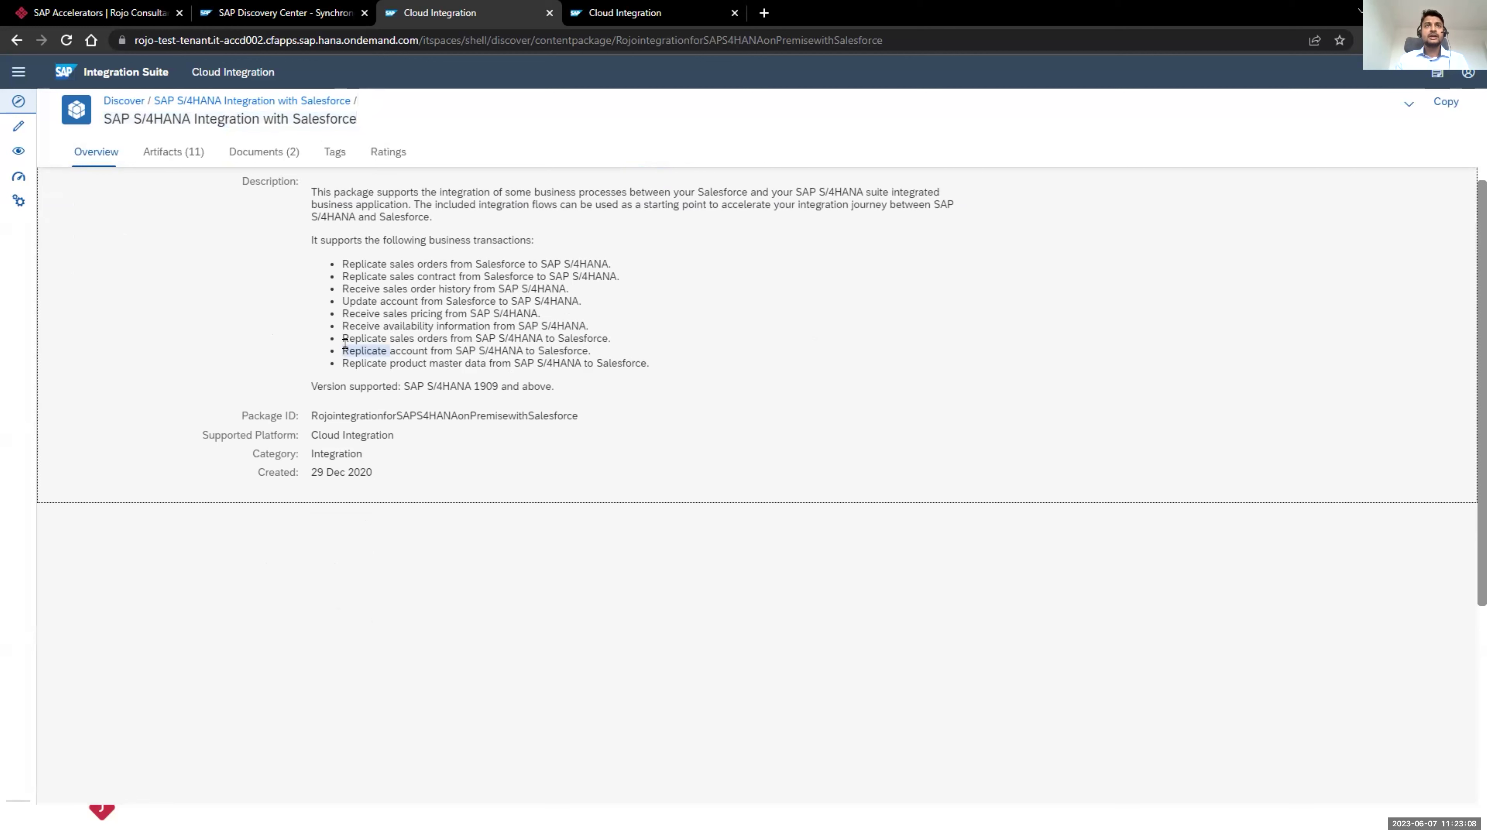
{"action": "left_click", "coordinate": [342, 257]}
{"action": "left_click_drag", "start_coordinate": [391, 276], "coordinate": [416, 269]}
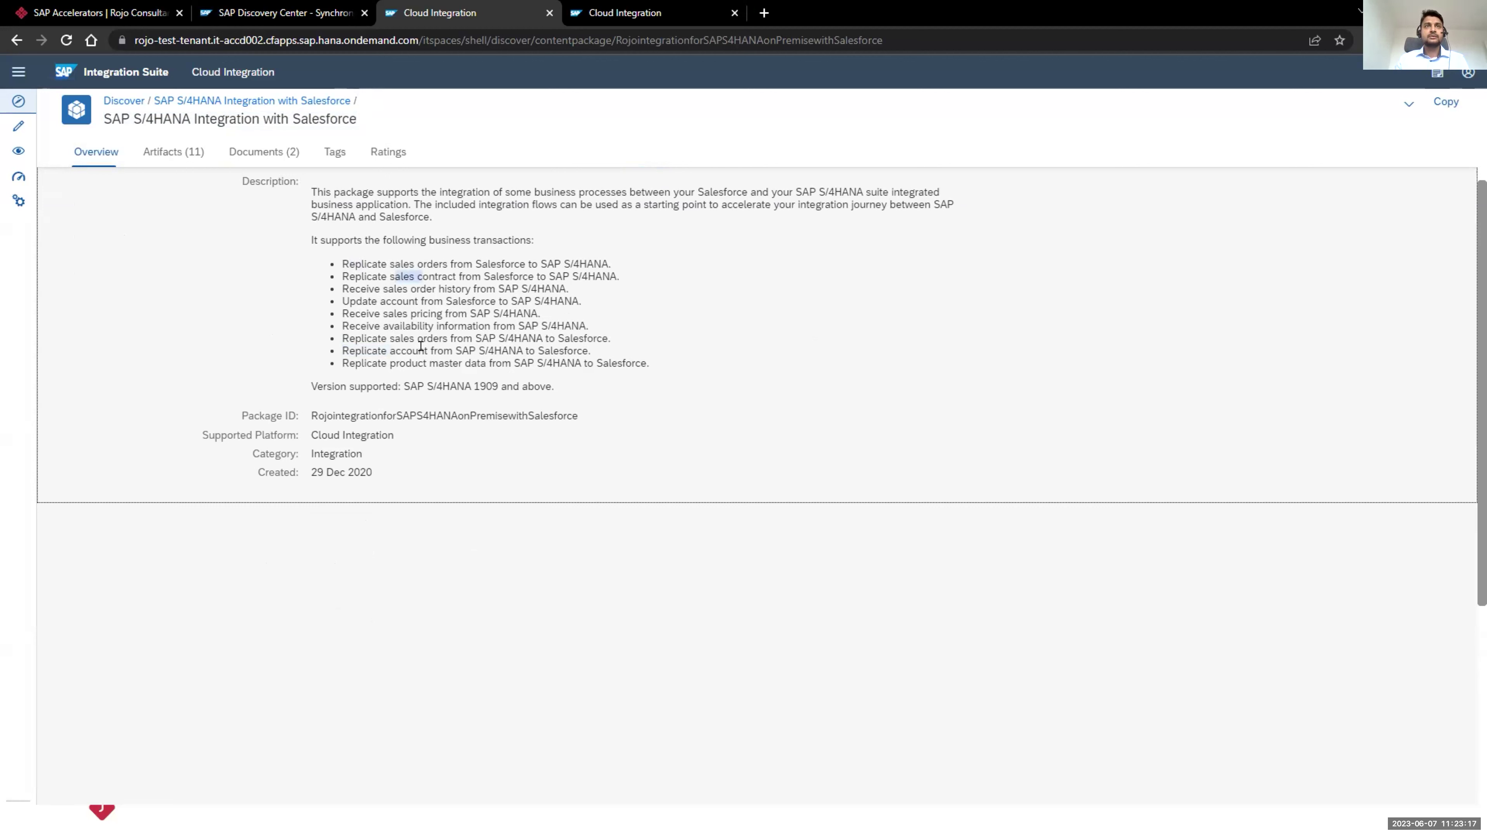
{"action": "left_click_drag", "start_coordinate": [405, 359], "coordinate": [445, 361]}
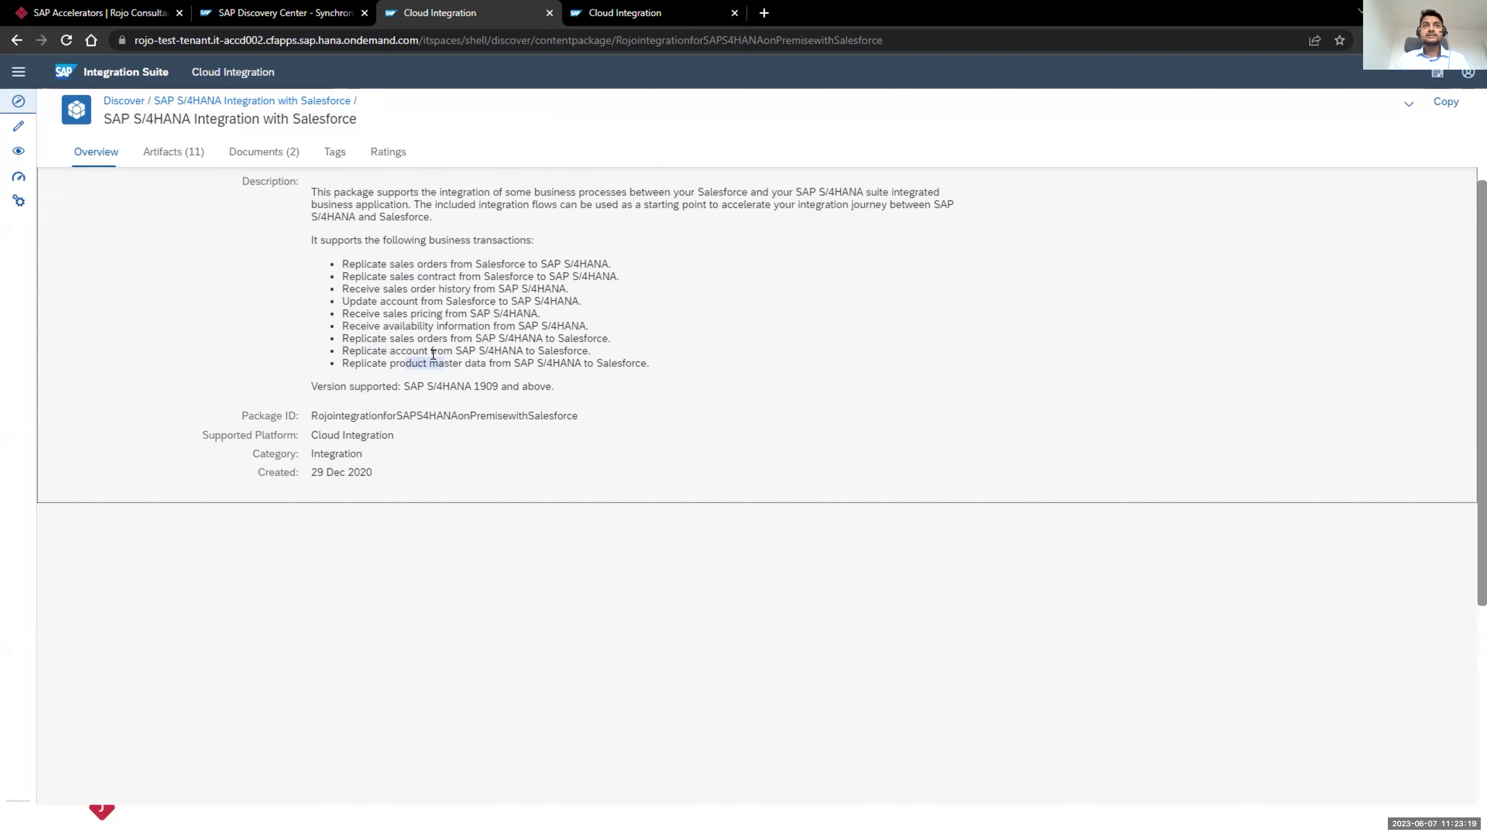
Step: Review the package's artifacts and documents, and return to the artifact list to locate the Replicate Account from SAP S4HANA to Salesforce flow
{"action": "left_click", "coordinate": [159, 154]}
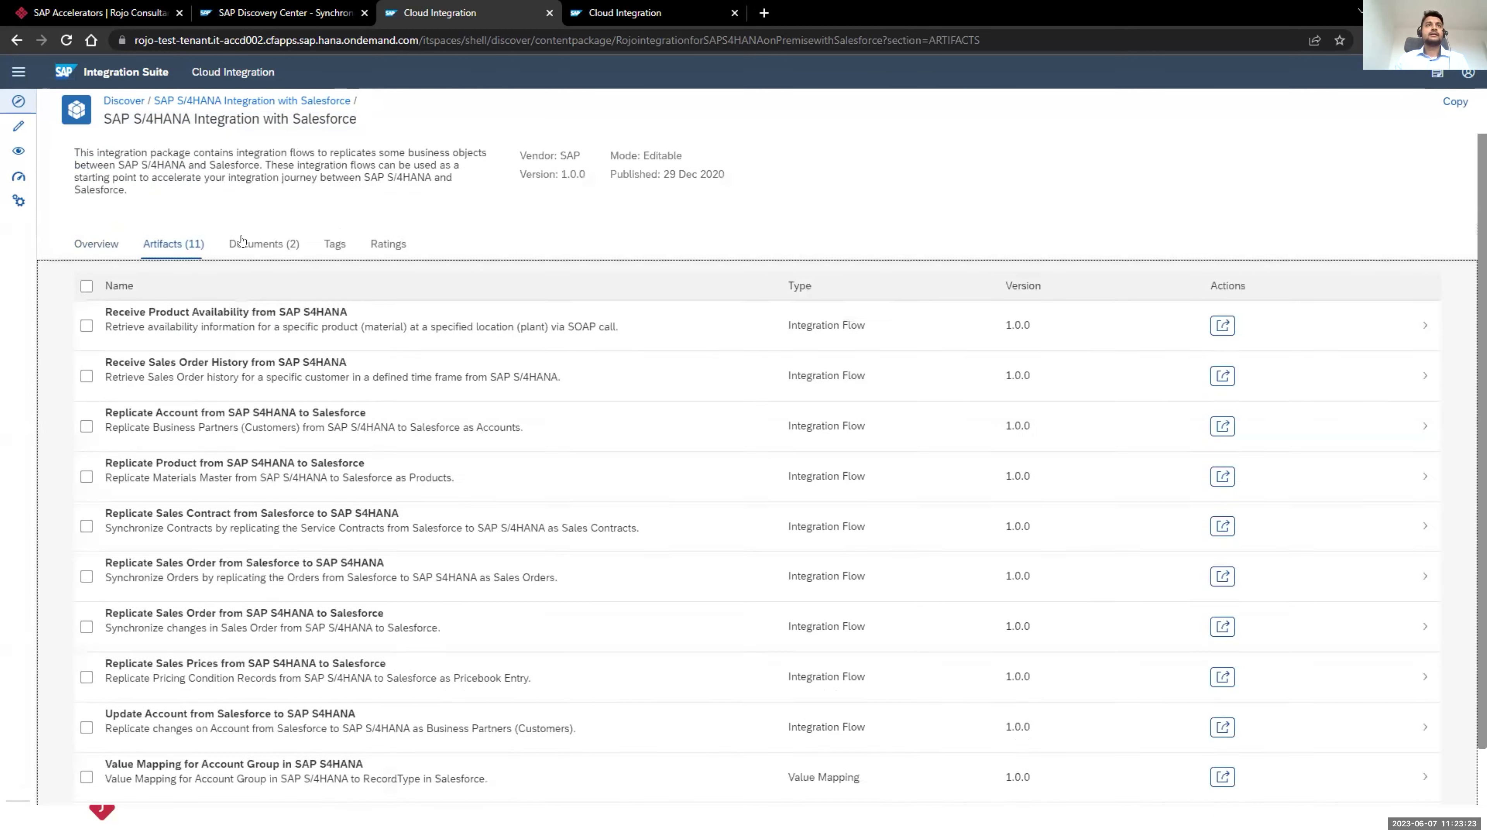
{"action": "left_click", "coordinate": [242, 250]}
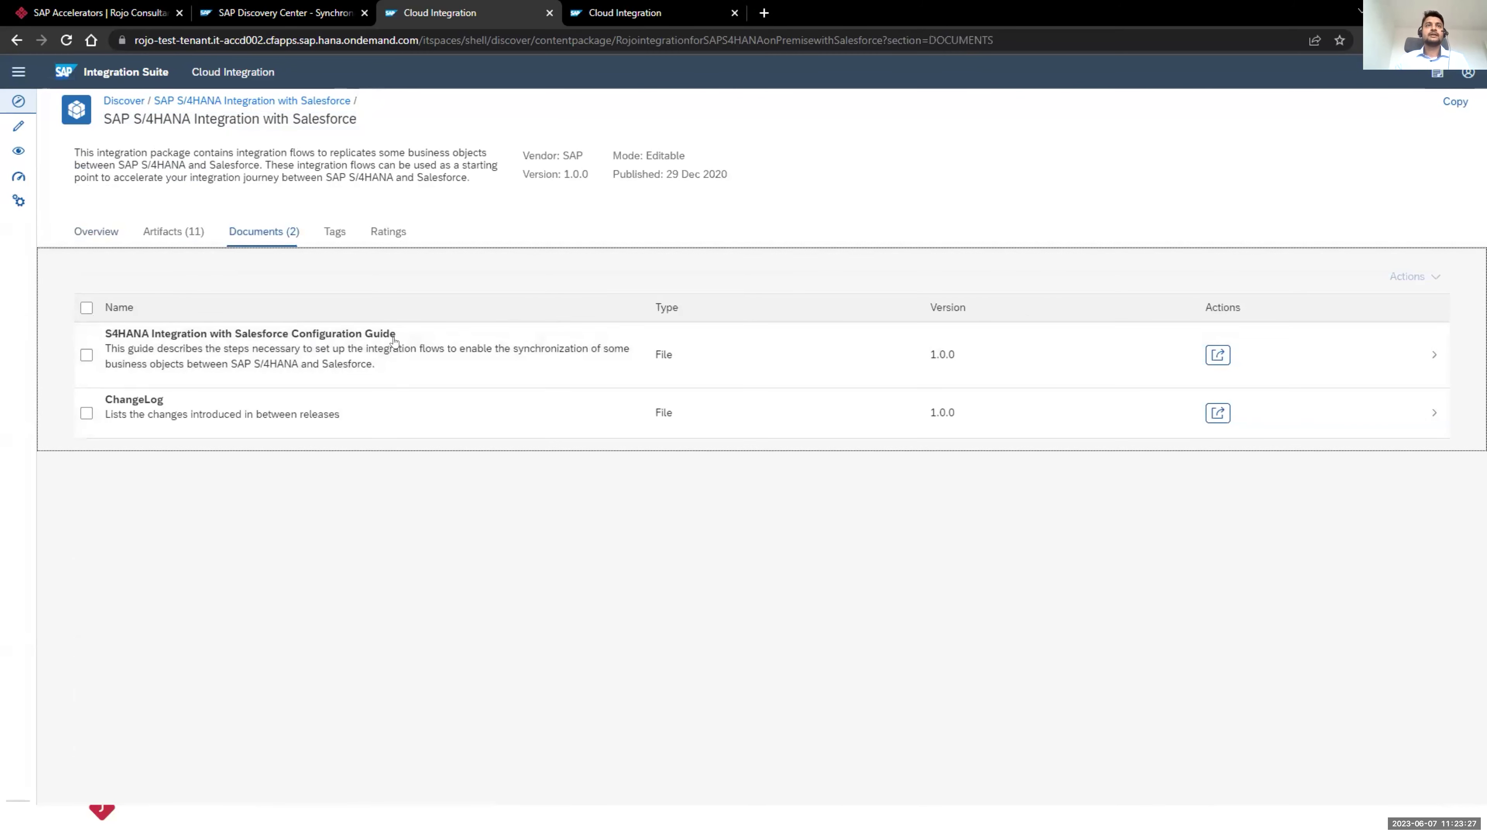
{"action": "left_click", "coordinate": [158, 232]}
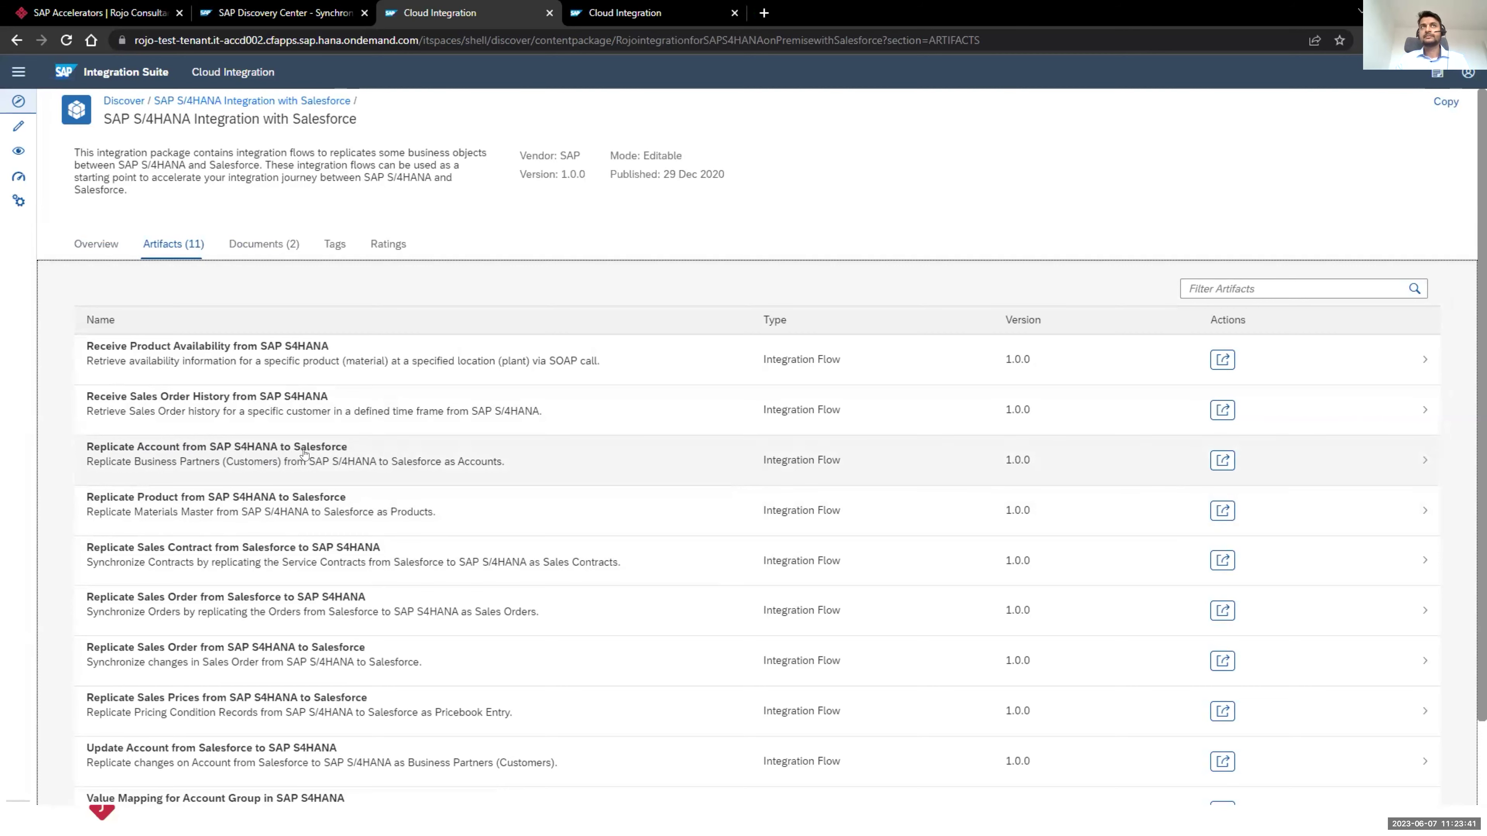
Step: Switch to the Replicate Account from SAP S4HANA to Salesforce_copy flow and examine the Start Timer's scheduler options
{"action": "left_click", "coordinate": [598, 8]}
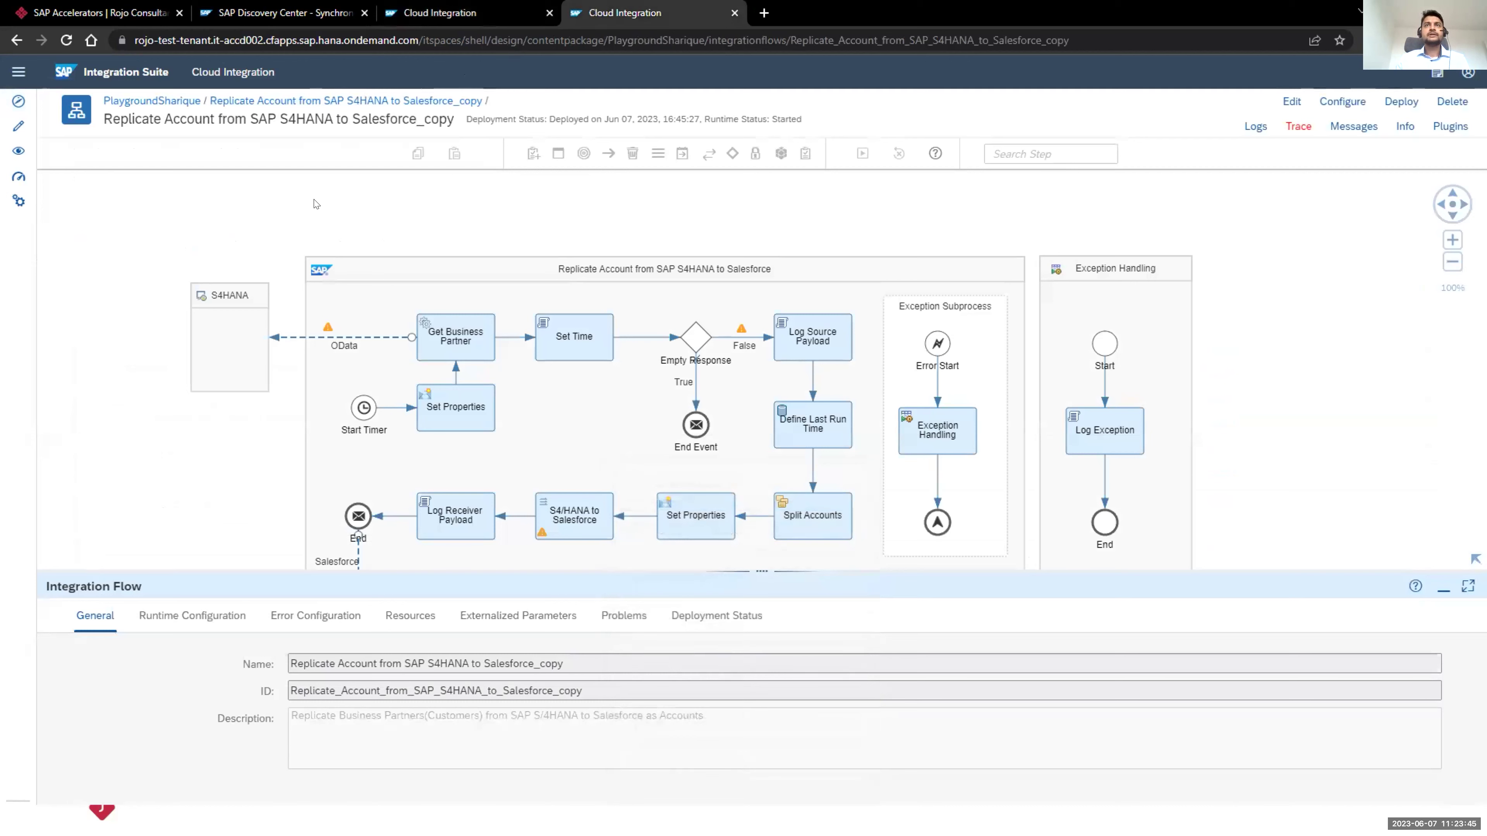
{"action": "scroll", "coordinate": [305, 246], "scroll_direction": "down", "scroll_amount": 5}
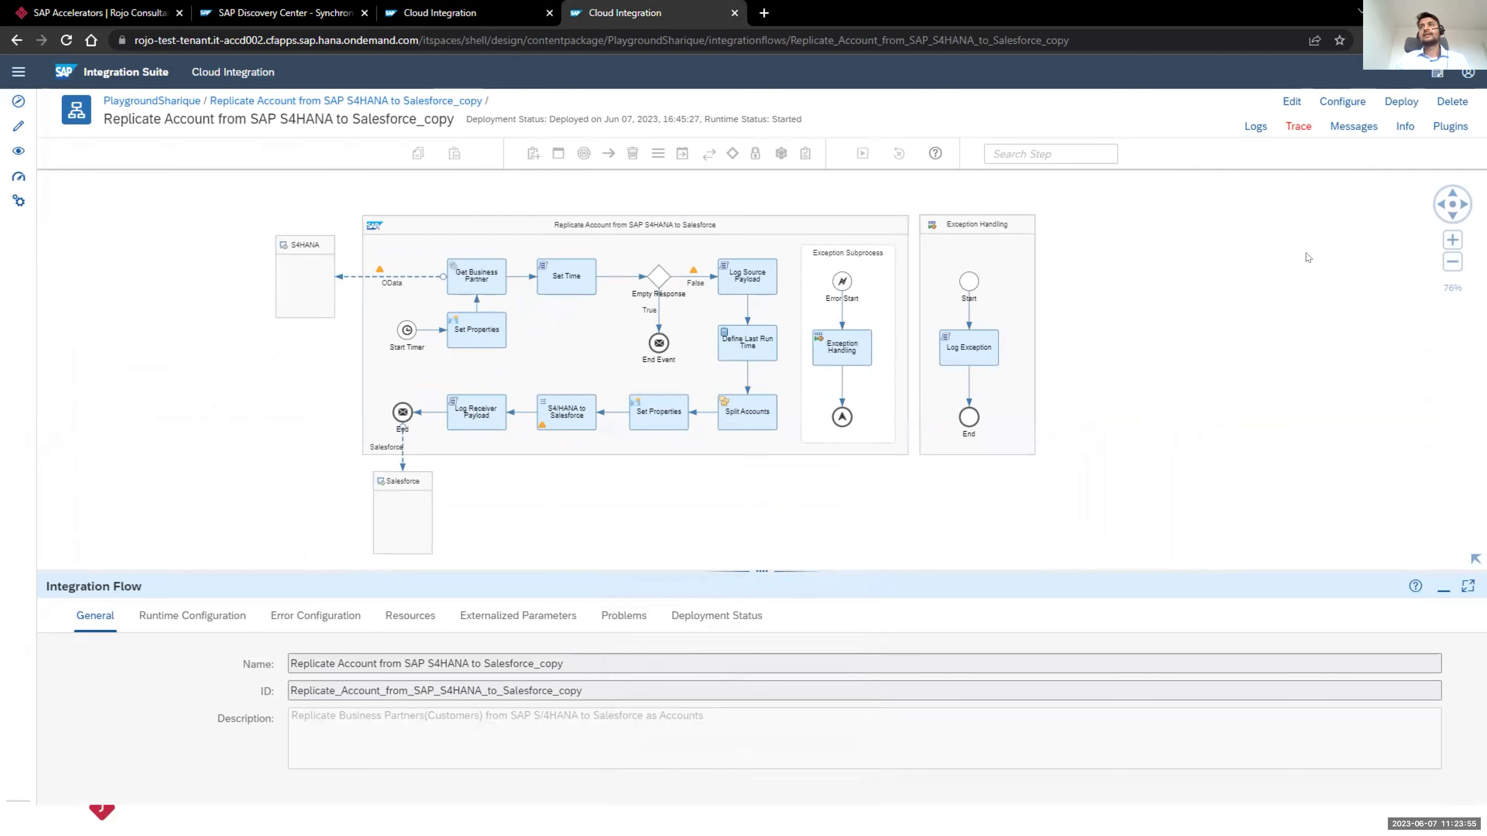
{"action": "left_click", "coordinate": [405, 329]}
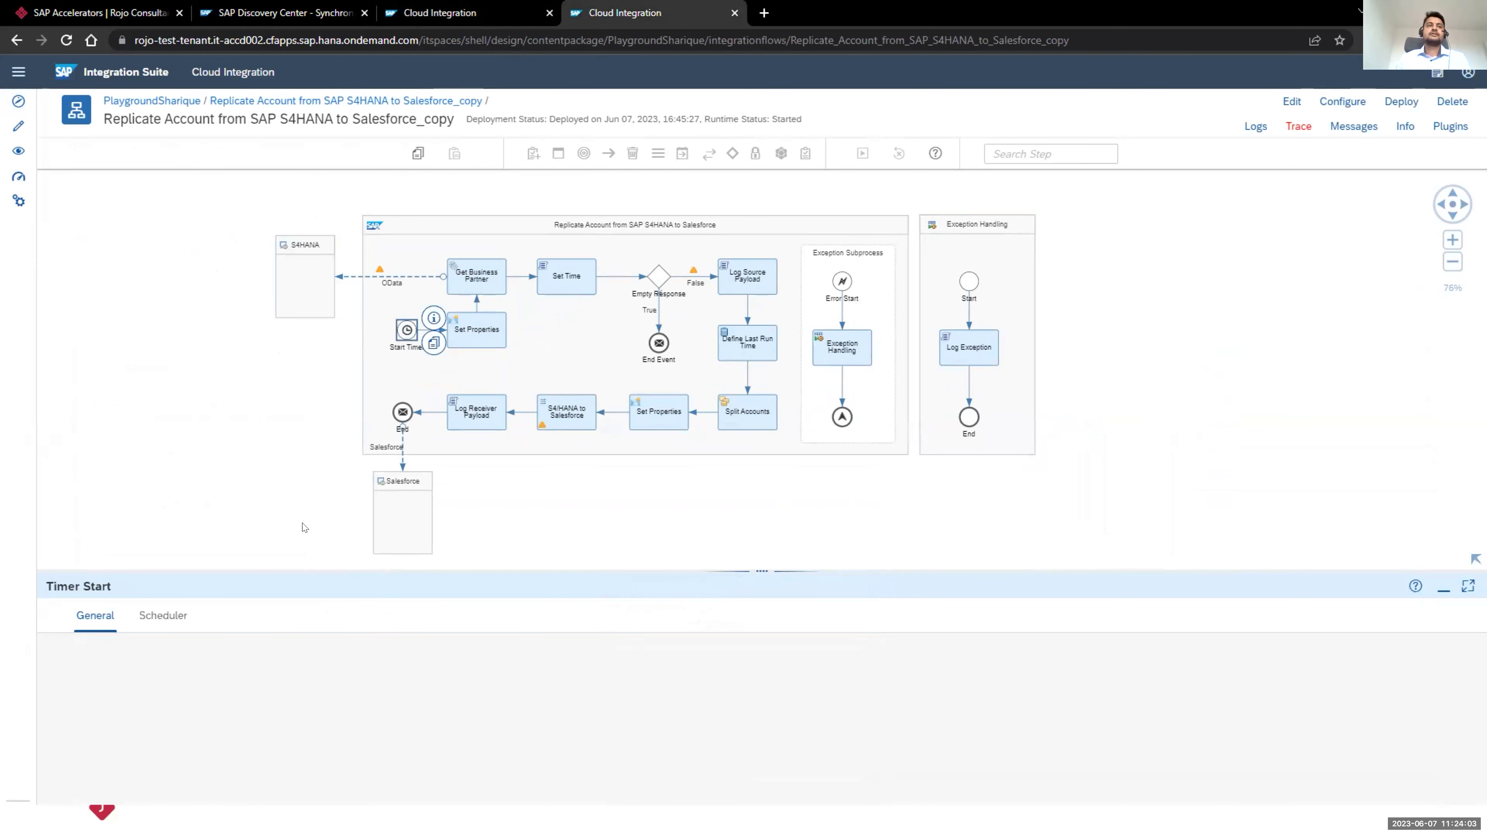
{"action": "left_click", "coordinate": [164, 616]}
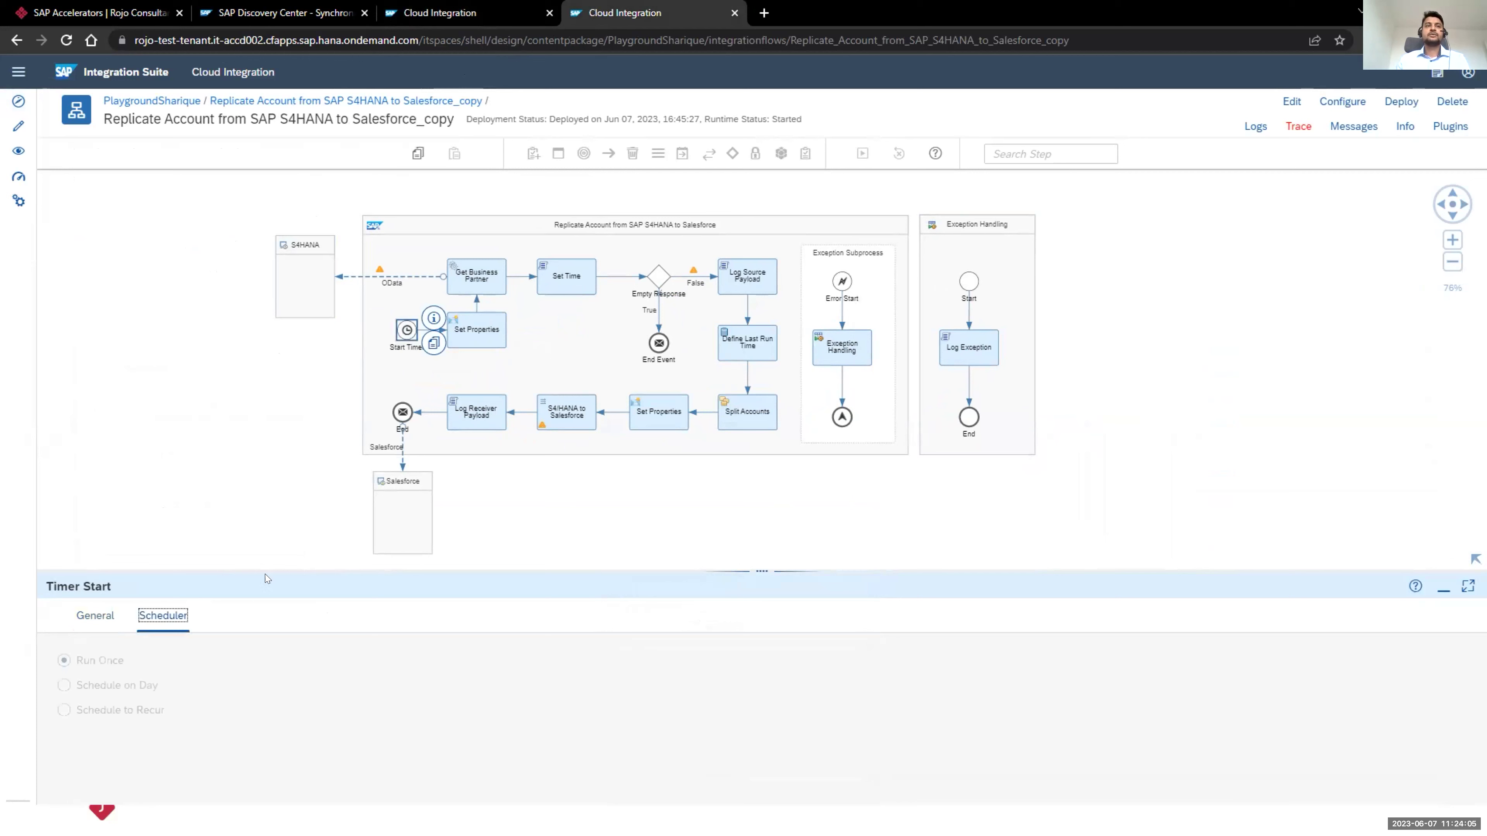
{"action": "left_click_drag", "start_coordinate": [264, 571], "coordinate": [264, 622]}
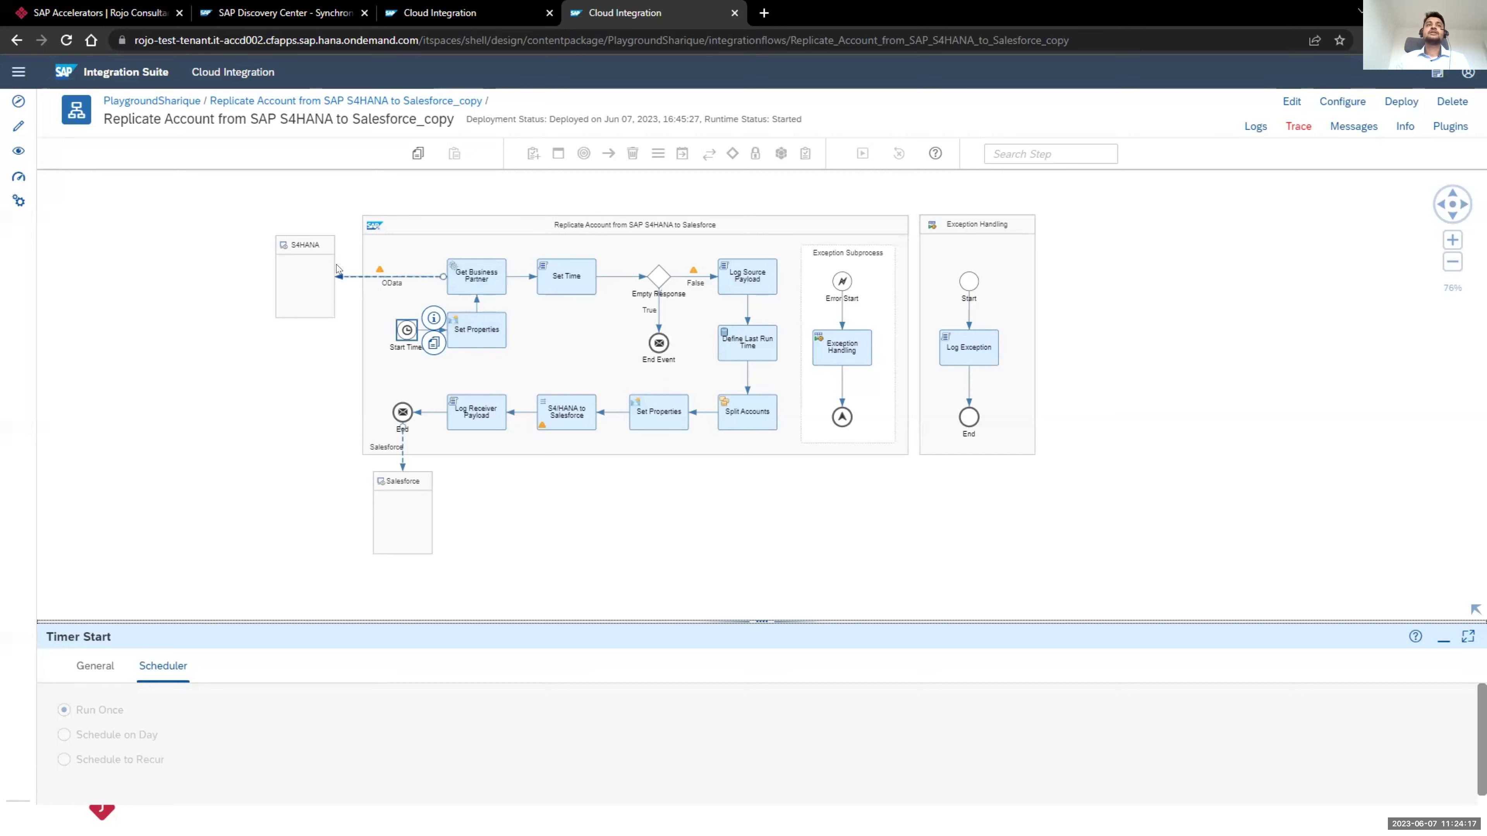
Step: Examine the connection details of the OData channel to S4HANA, including its address, location ID and credential name
{"action": "left_click", "coordinate": [388, 281]}
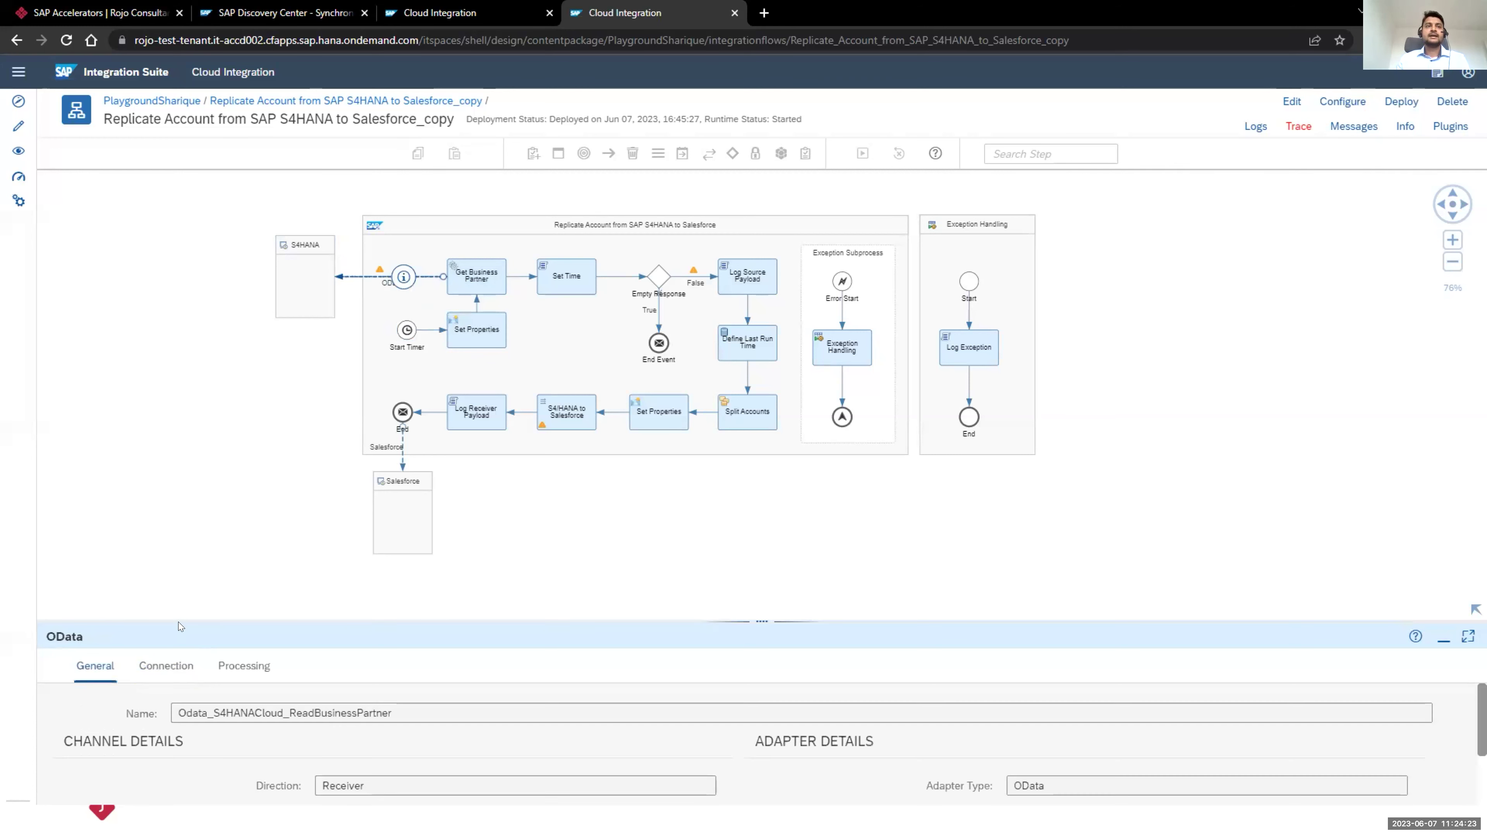
{"action": "left_click", "coordinate": [165, 666]}
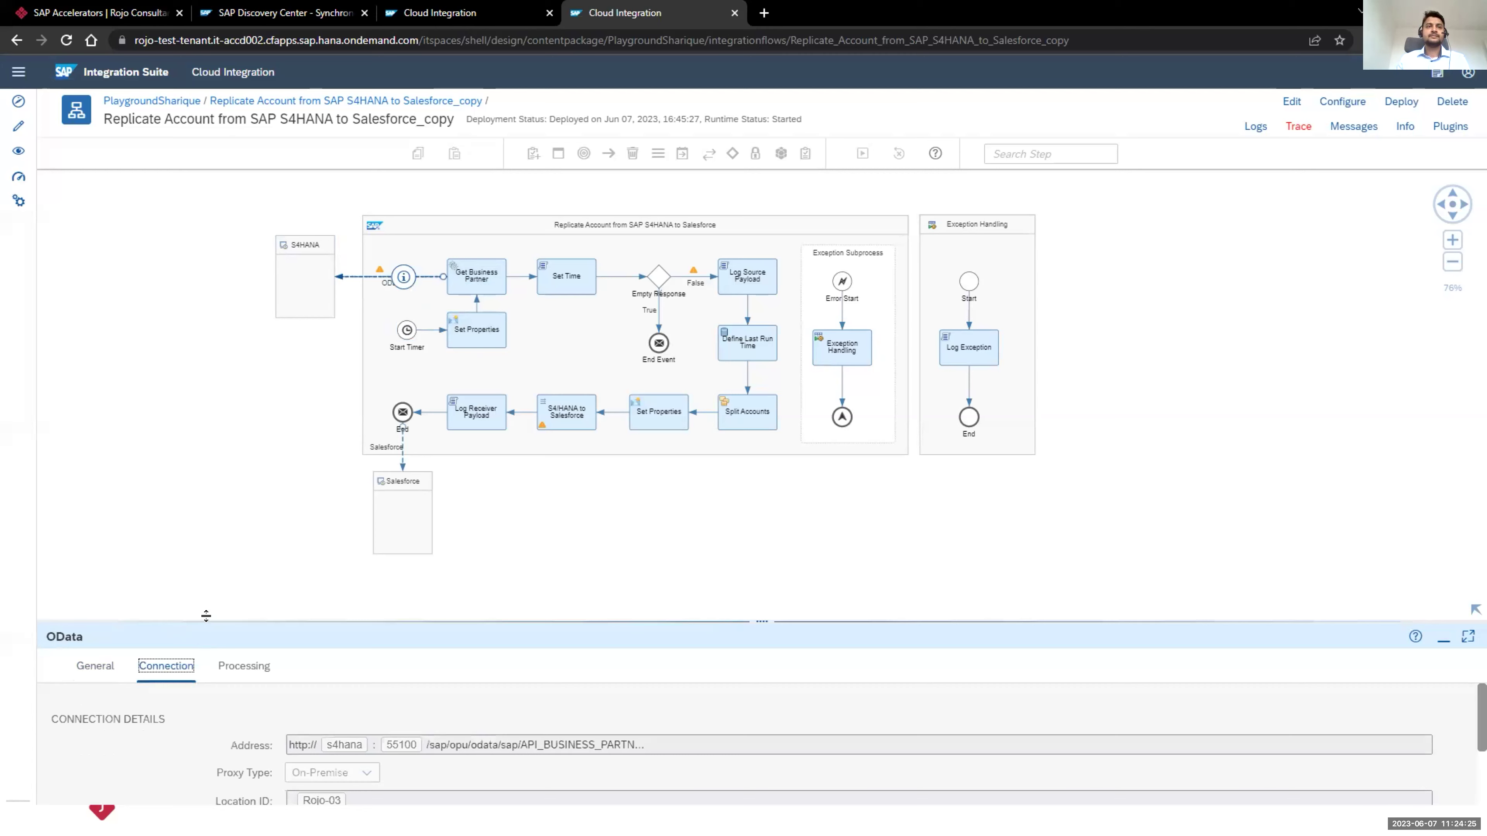
{"action": "left_click_drag", "start_coordinate": [206, 615], "coordinate": [217, 482]}
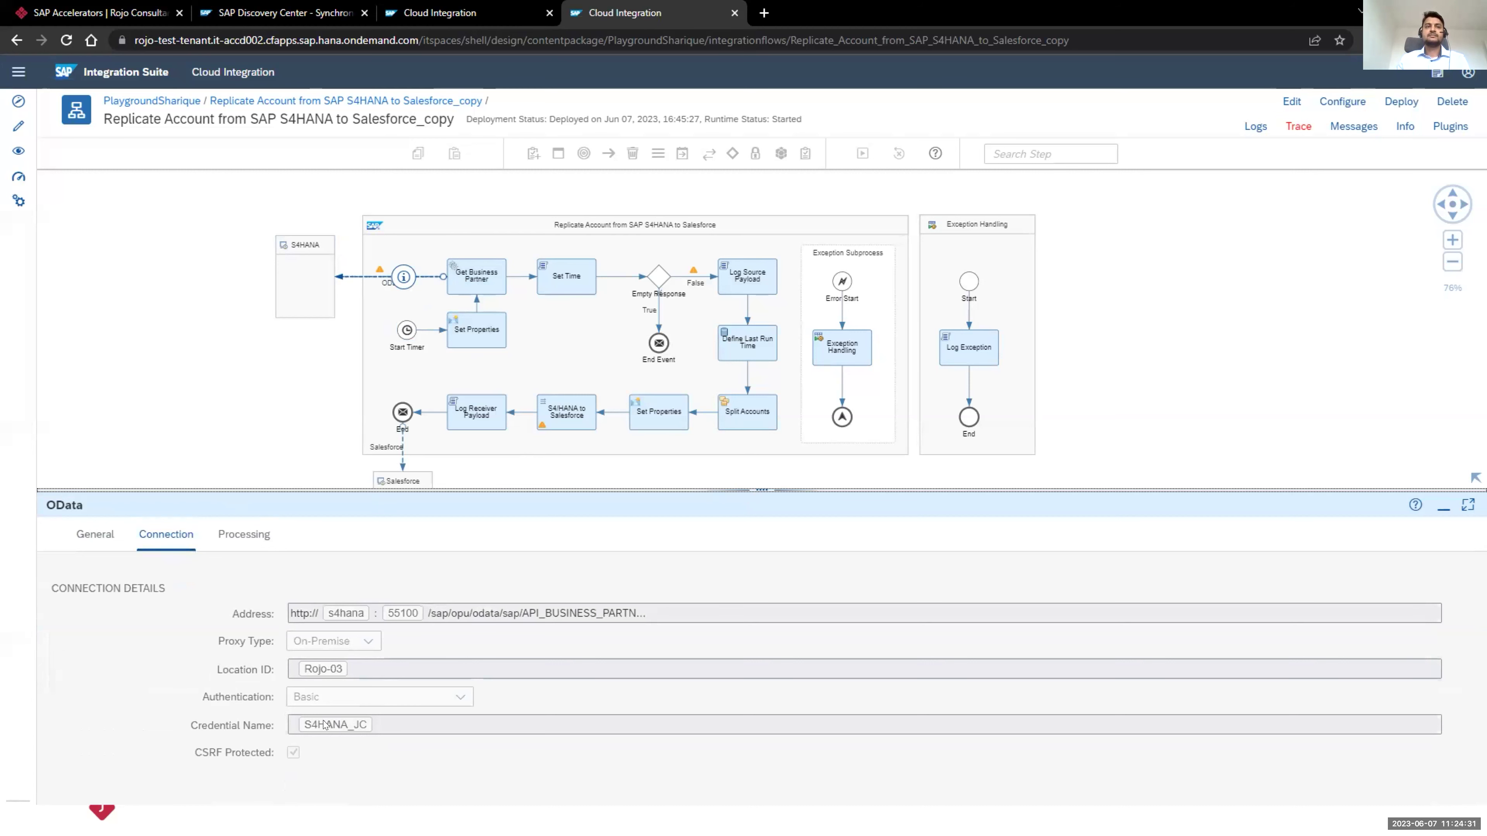
{"action": "left_click_drag", "start_coordinate": [325, 496], "coordinate": [319, 465]}
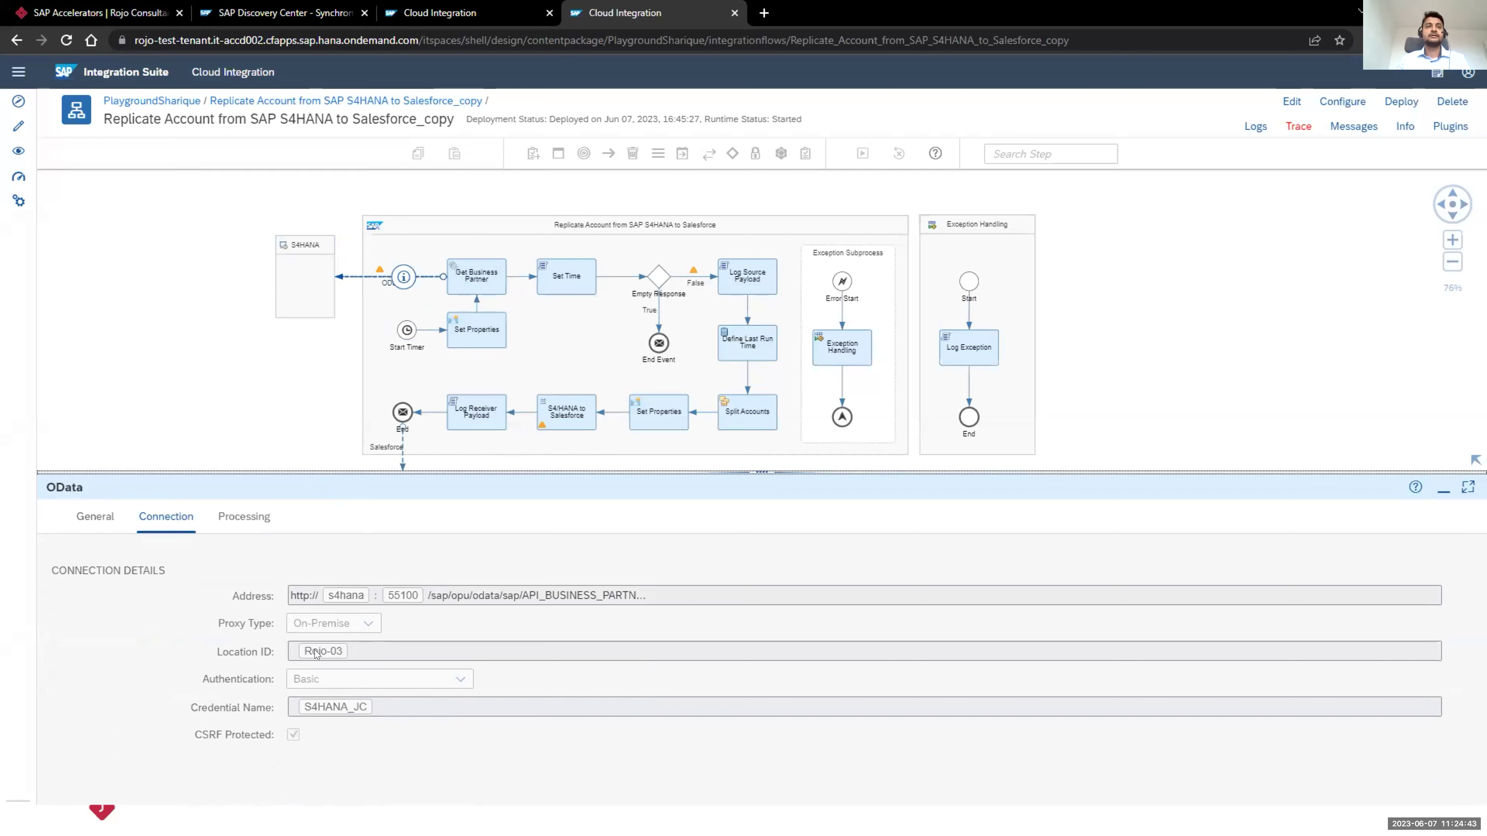
Step: Examine the OData channel's processing details, highlighting the resource path, query options and custom query options
{"action": "left_click", "coordinate": [240, 518]}
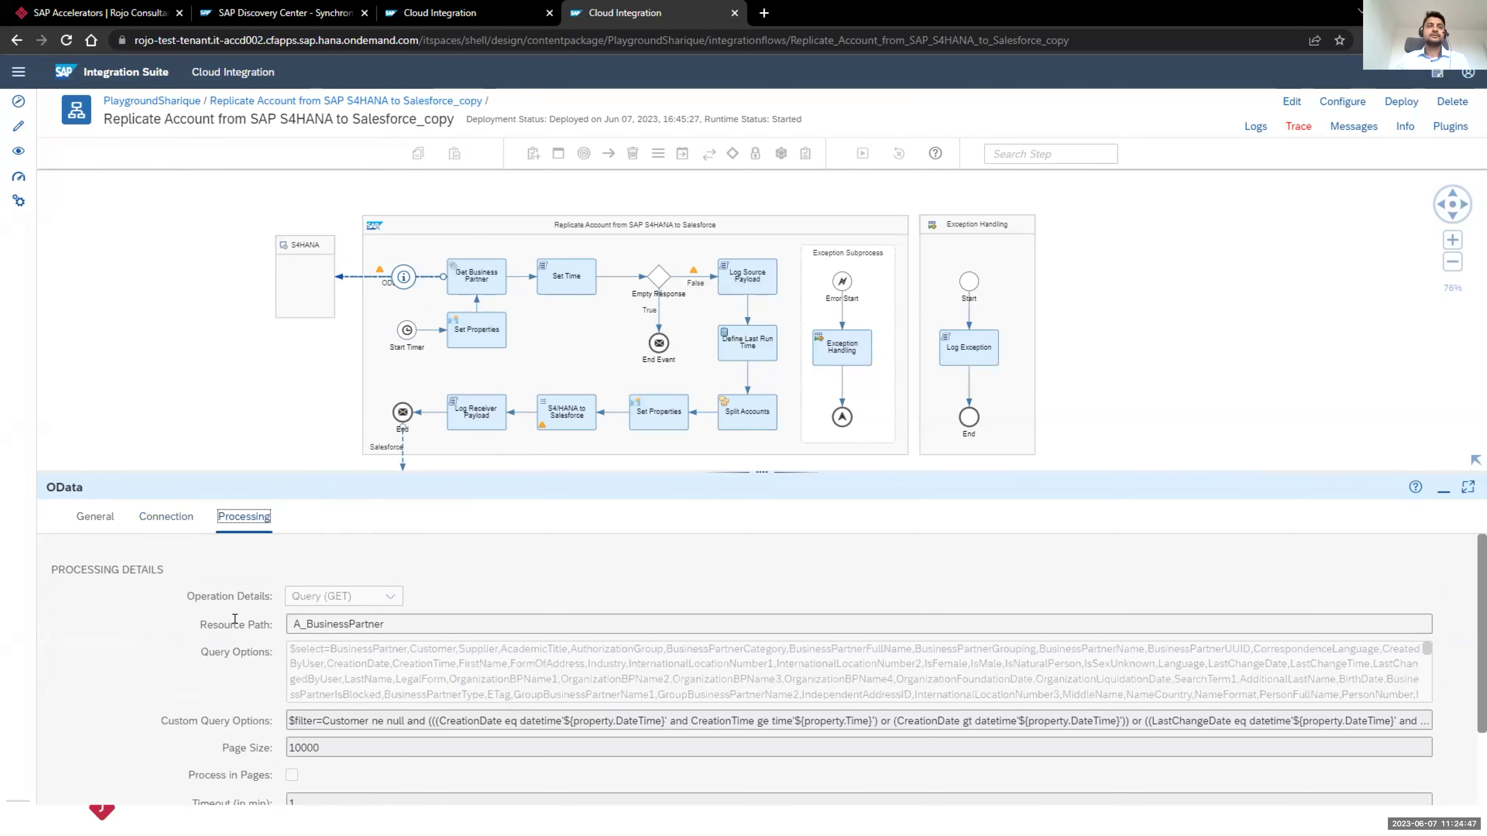
{"action": "double_click", "coordinate": [317, 615]}
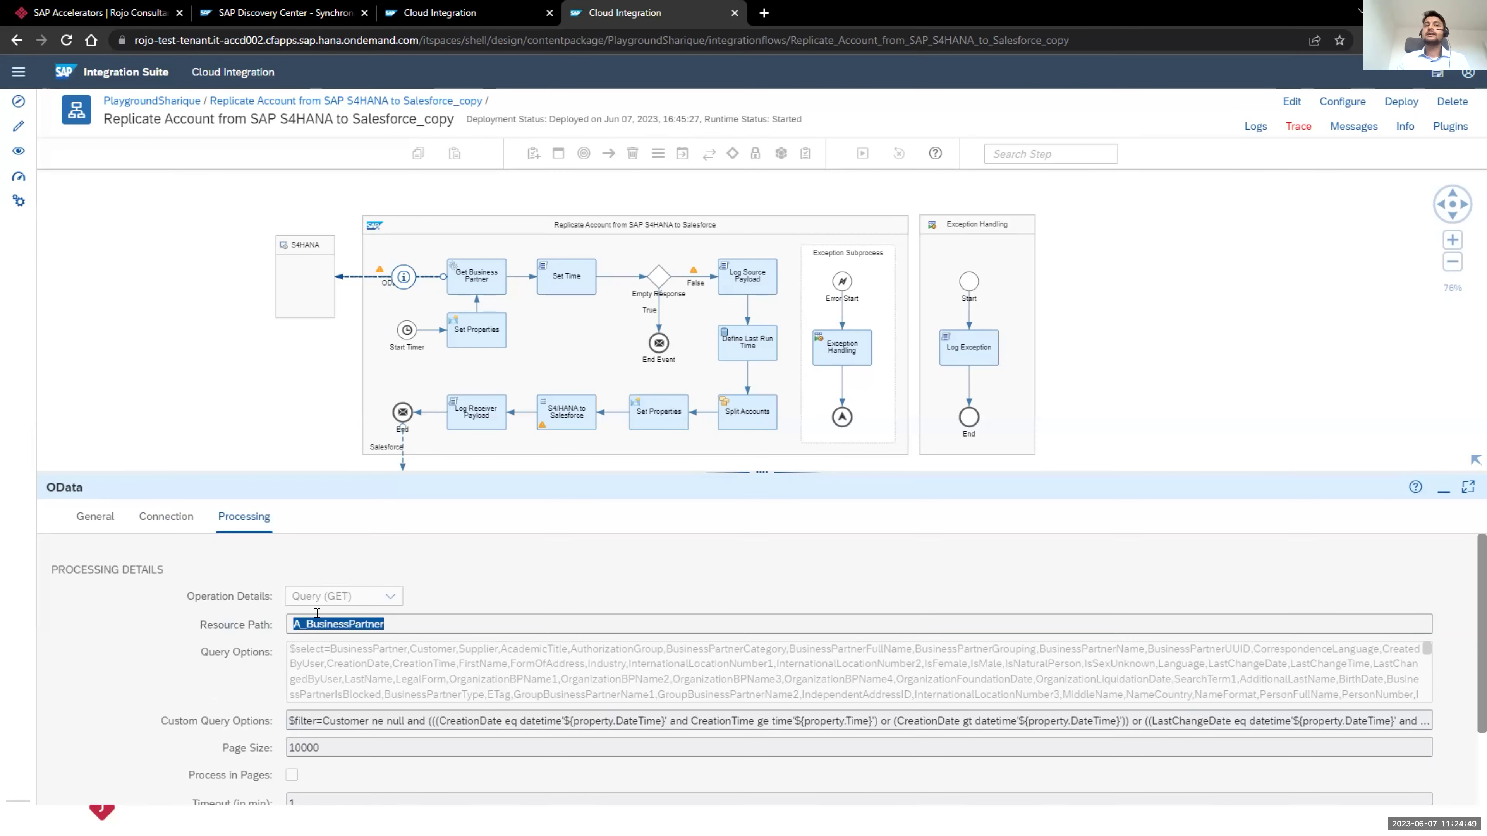
{"action": "left_click_drag", "start_coordinate": [342, 648], "coordinate": [388, 651]}
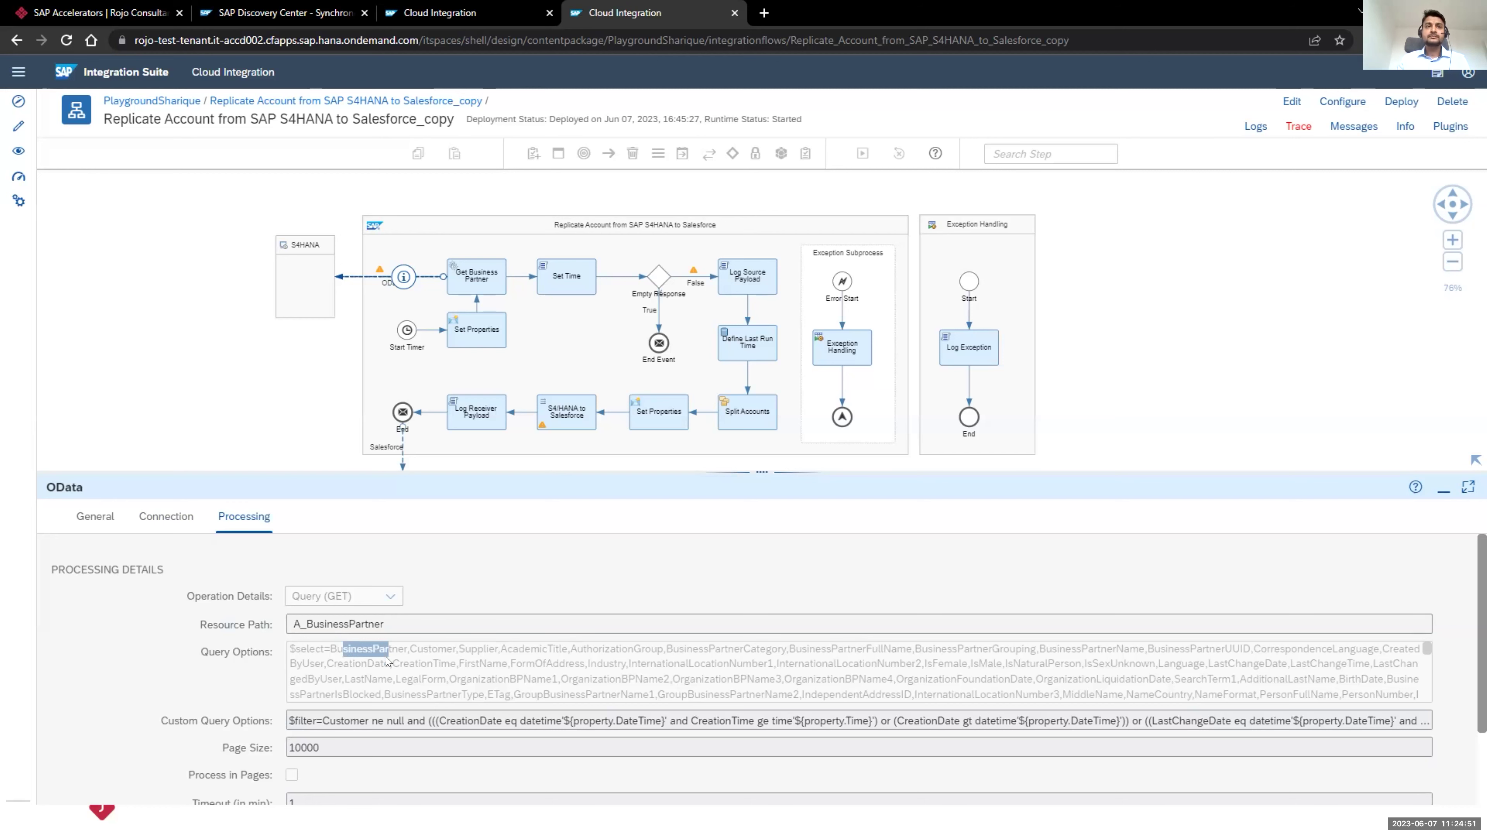
{"action": "triple_click", "coordinate": [403, 718]}
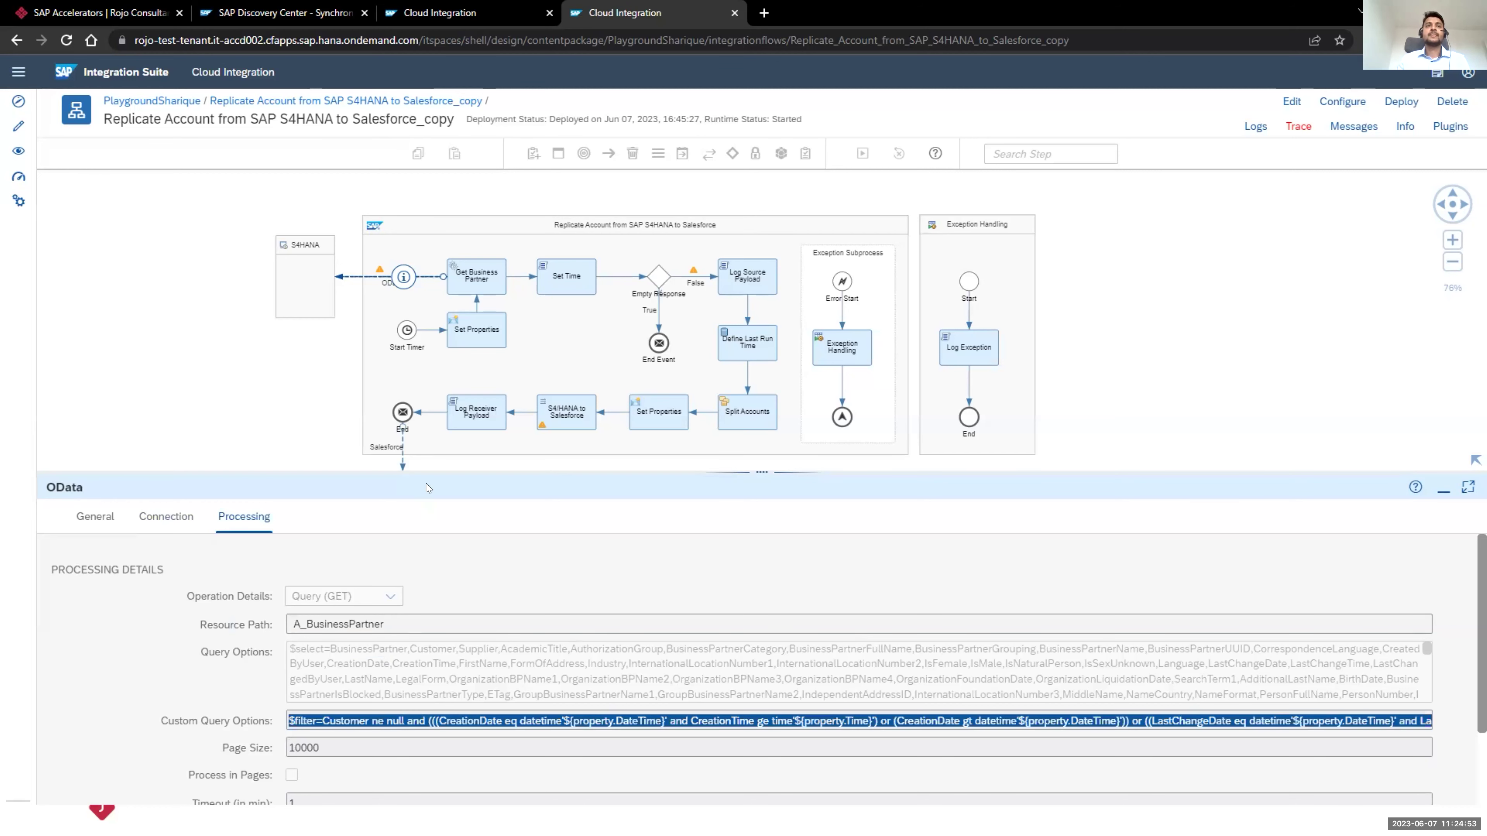
{"action": "left_click", "coordinate": [425, 379]}
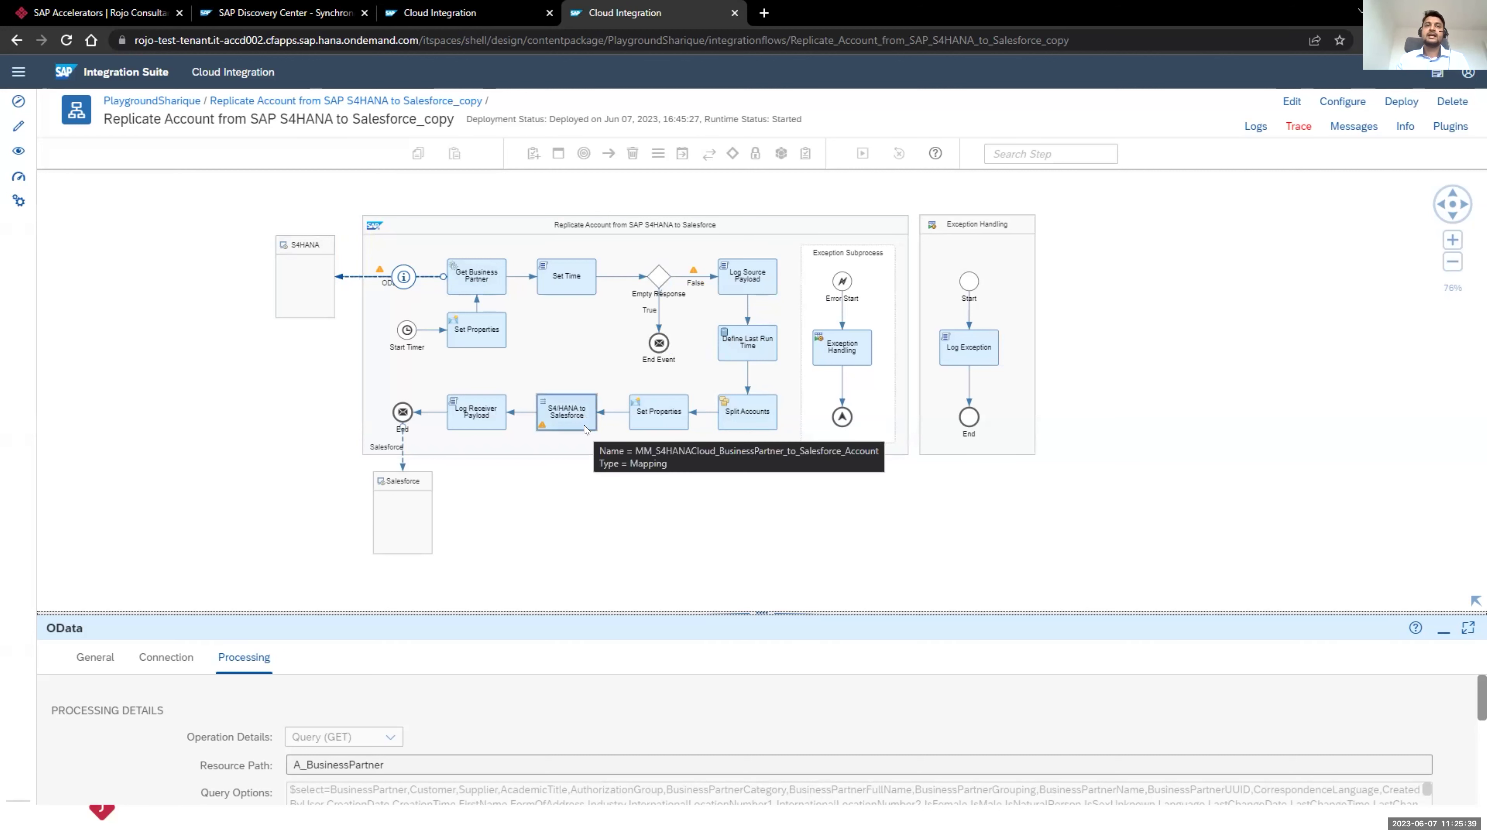
Step: Select the S4/HANA to Salesforce mapping, and examine the Salesforce receiver channel's connection details, including its authentication, address and credential names
{"action": "left_click", "coordinate": [572, 415]}
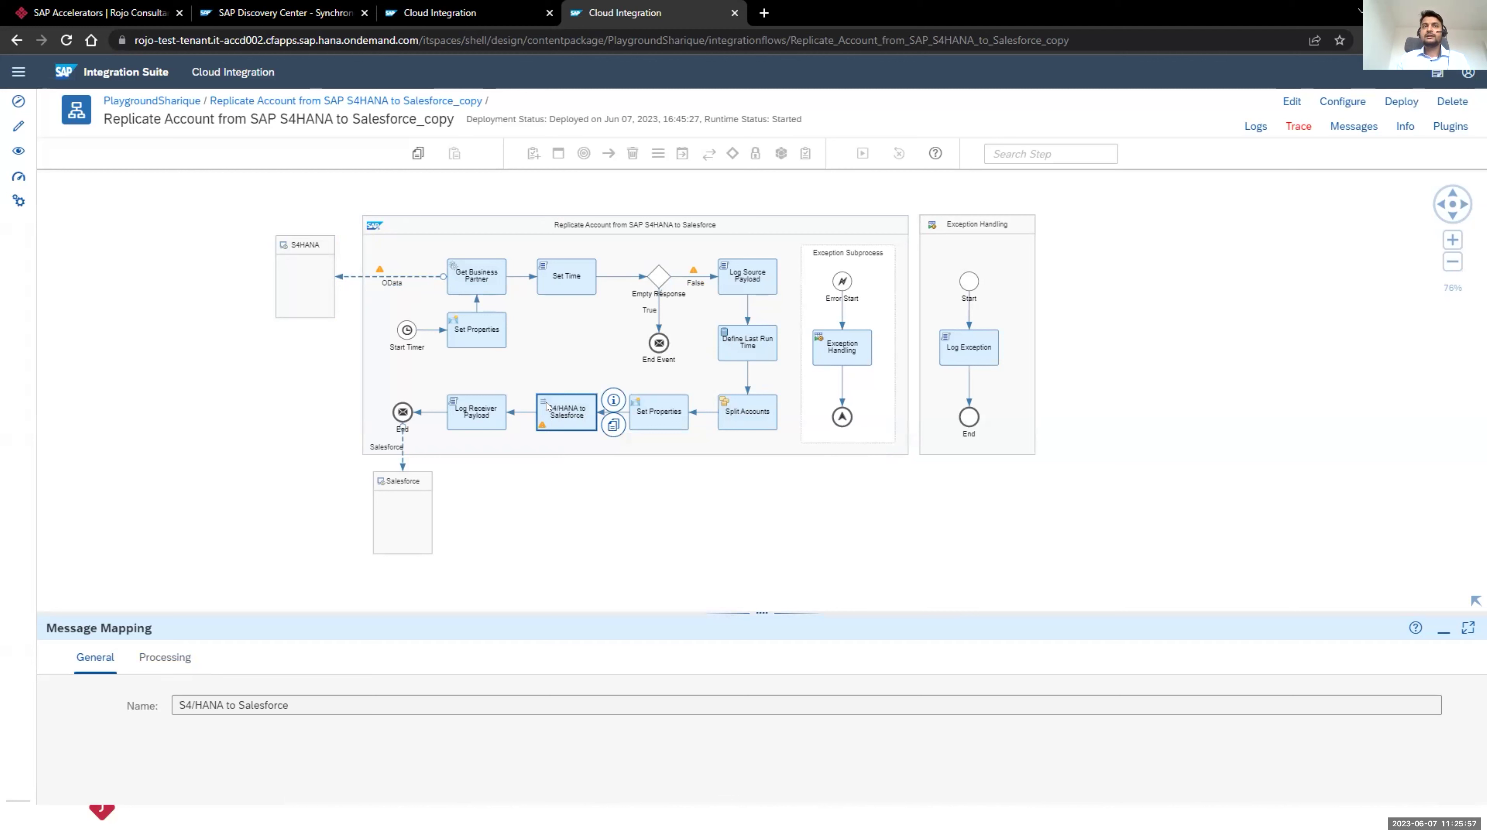
{"action": "left_click", "coordinate": [398, 448]}
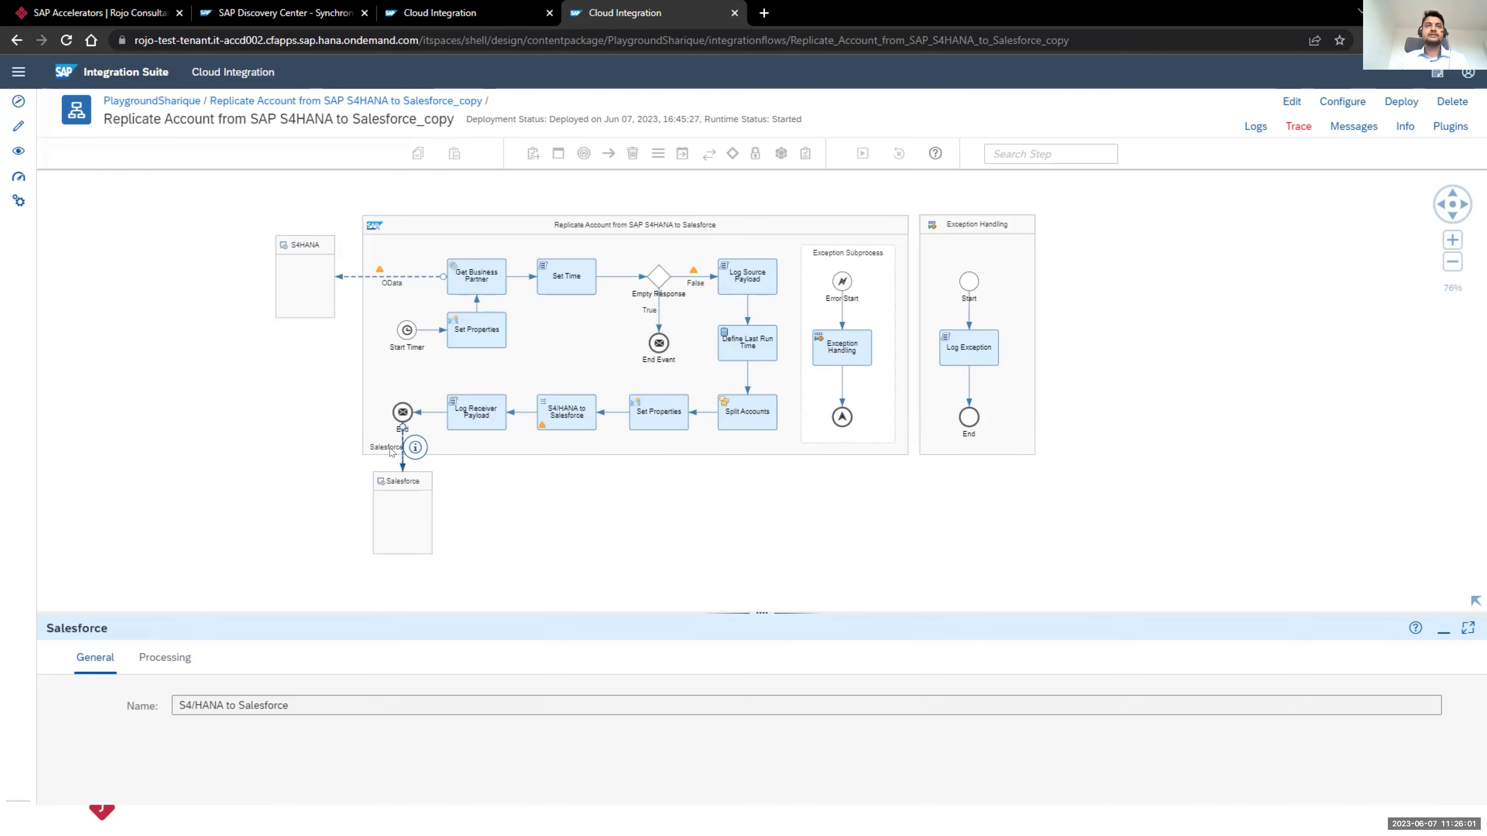
{"action": "mouse_move", "coordinate": [385, 451]}
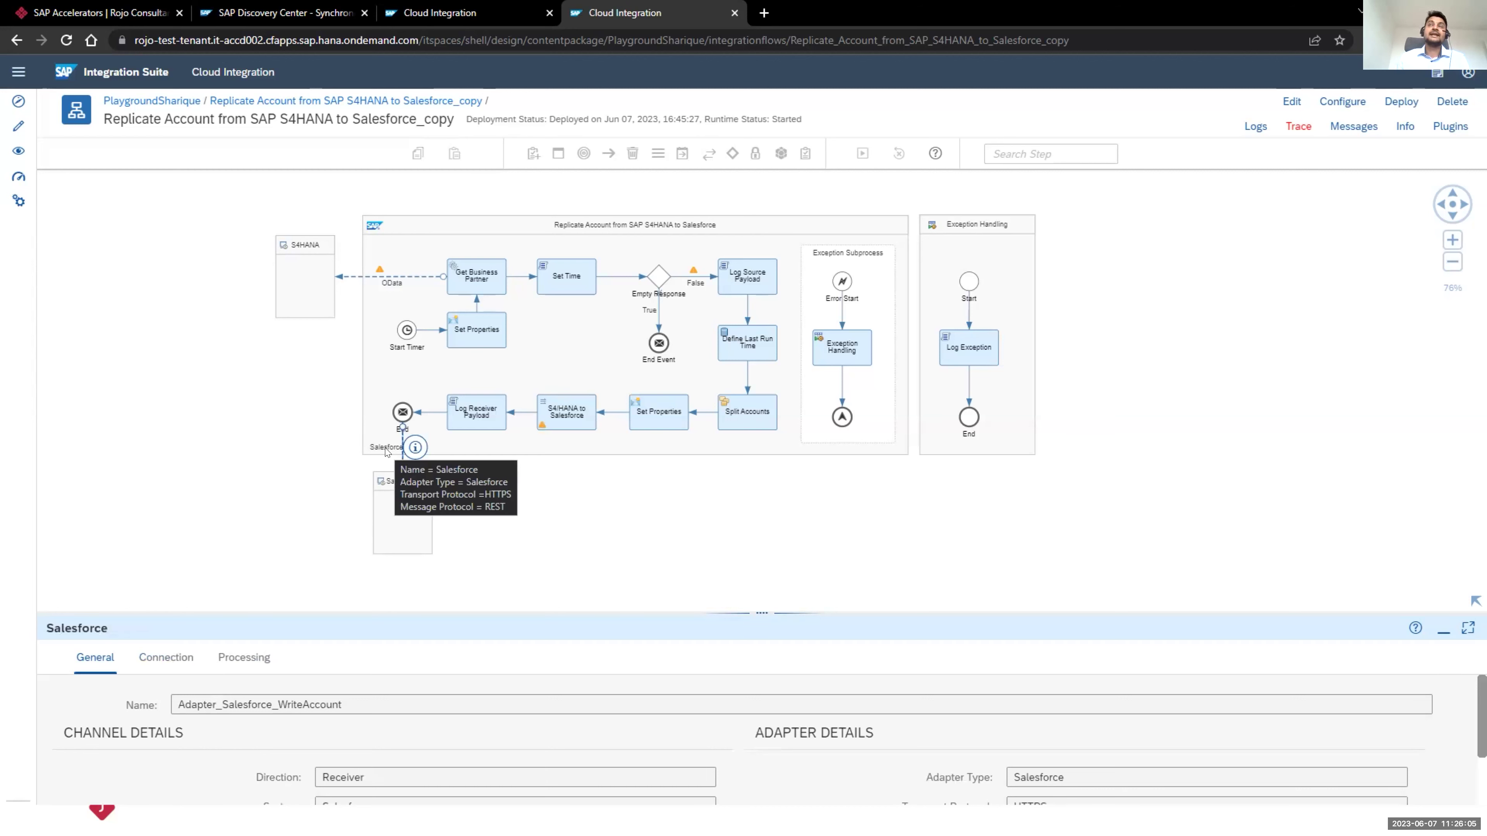
{"action": "left_click", "coordinate": [179, 658]}
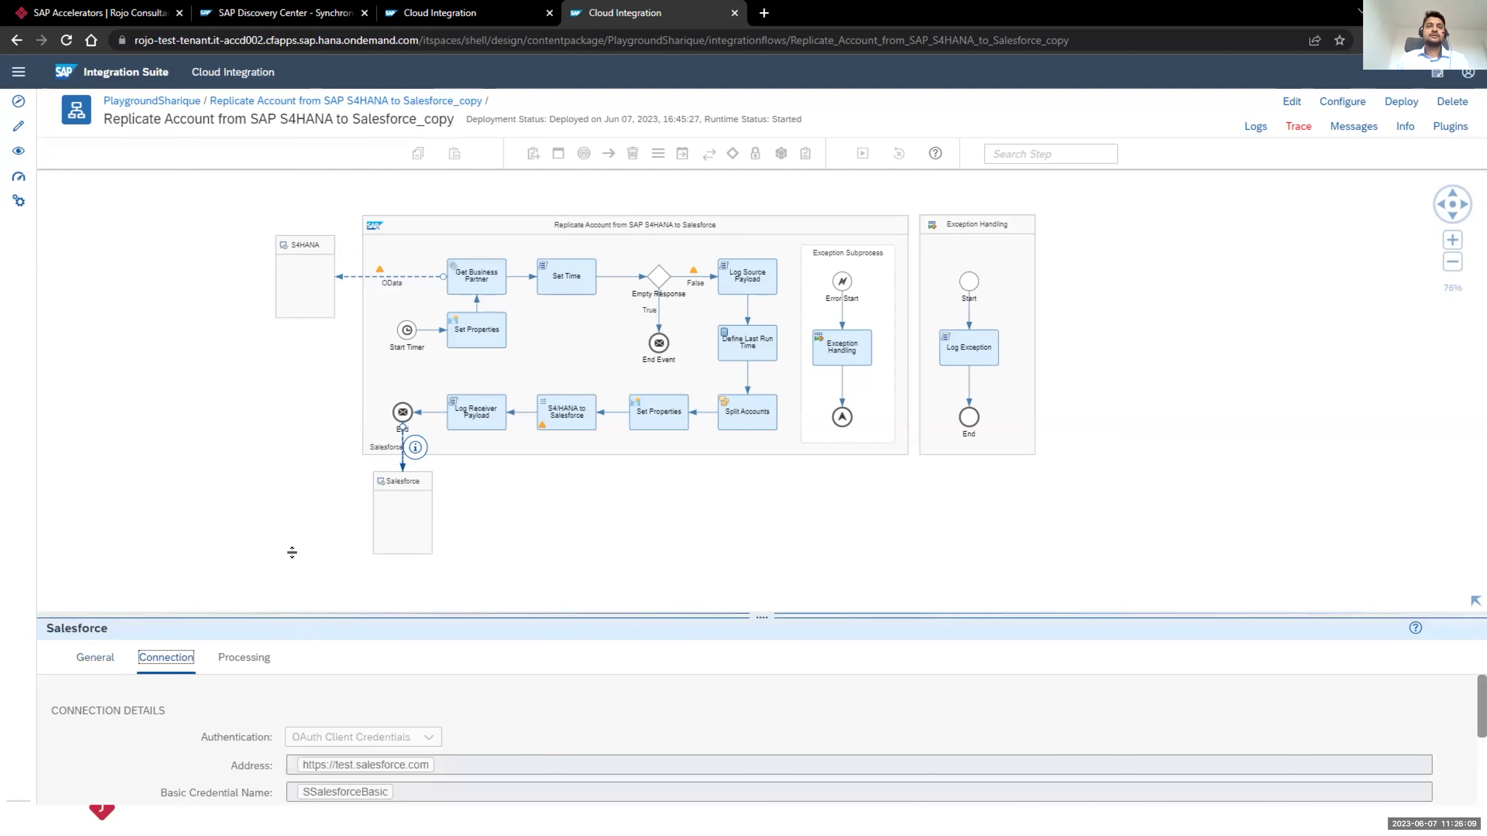
{"action": "left_click_drag", "start_coordinate": [292, 552], "coordinate": [292, 465]}
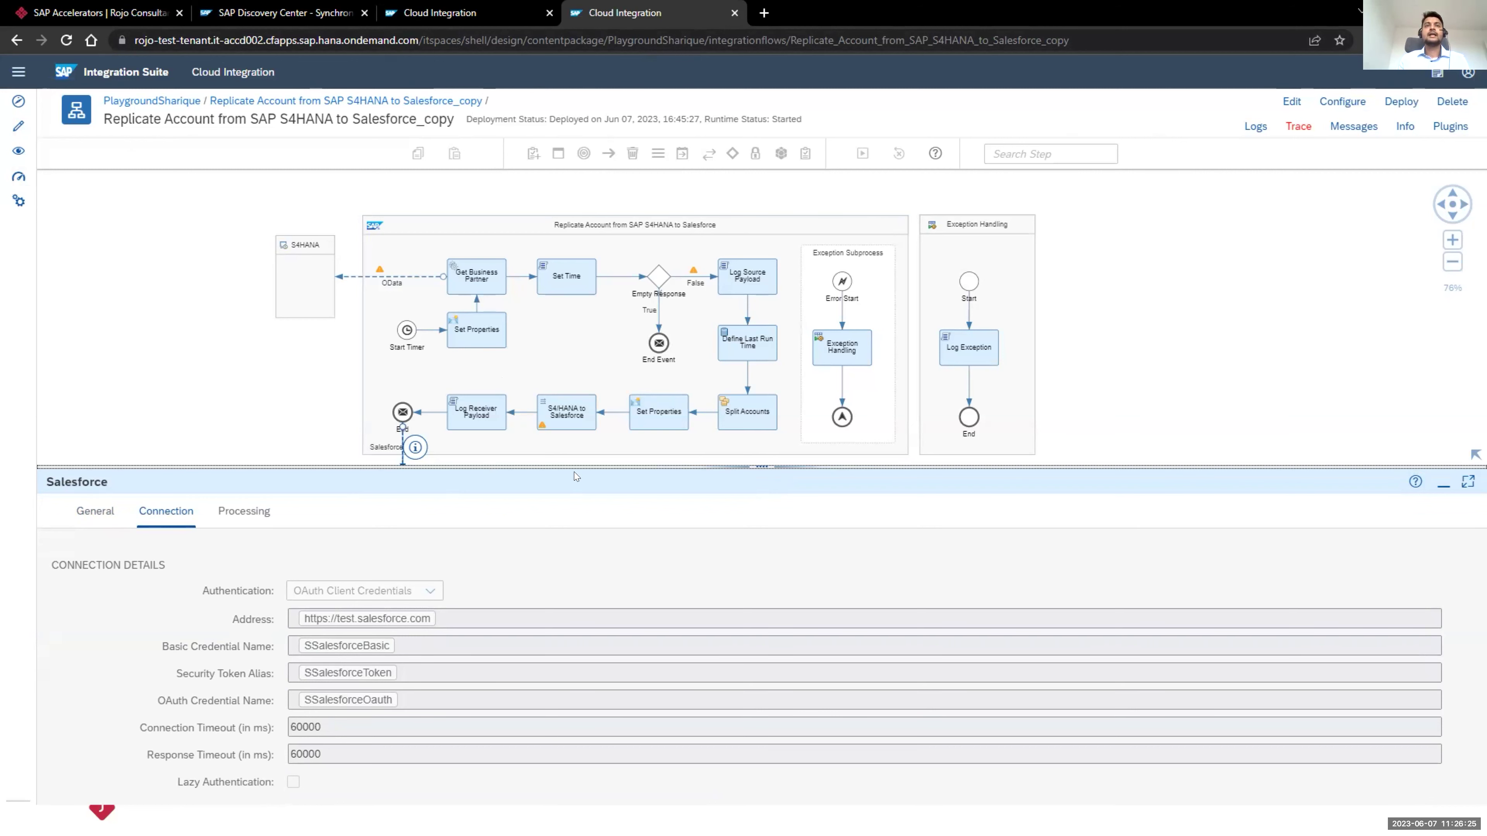
{"action": "left_click_drag", "start_coordinate": [566, 478], "coordinate": [567, 520]}
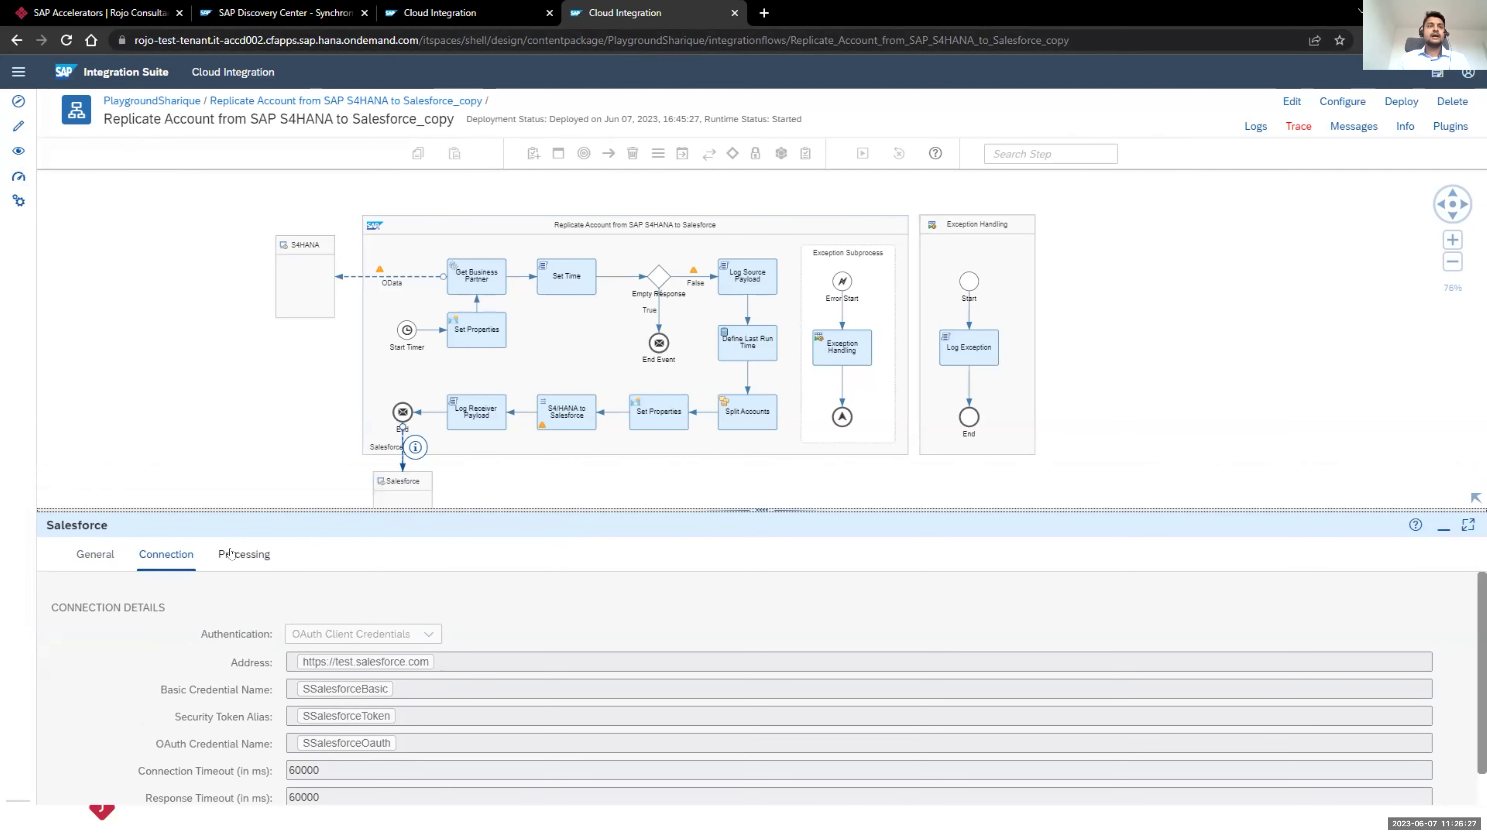
Step: Examine the Salesforce channel's processing details, including the operation, Salesforce object and external ID settings, highlighting the External ID Name
{"action": "left_click", "coordinate": [217, 558]}
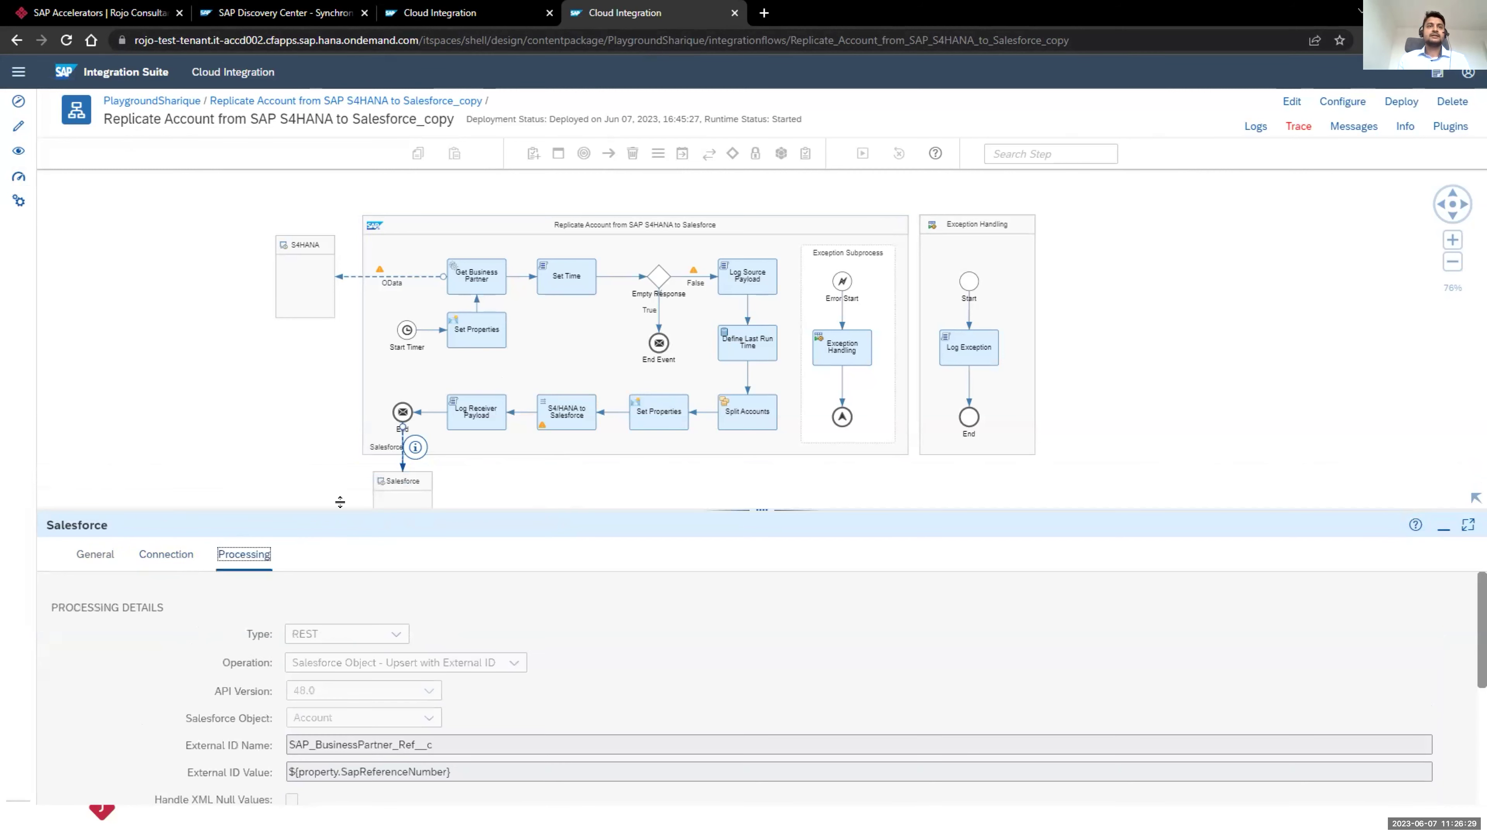
{"action": "left_click_drag", "start_coordinate": [340, 509], "coordinate": [340, 436]}
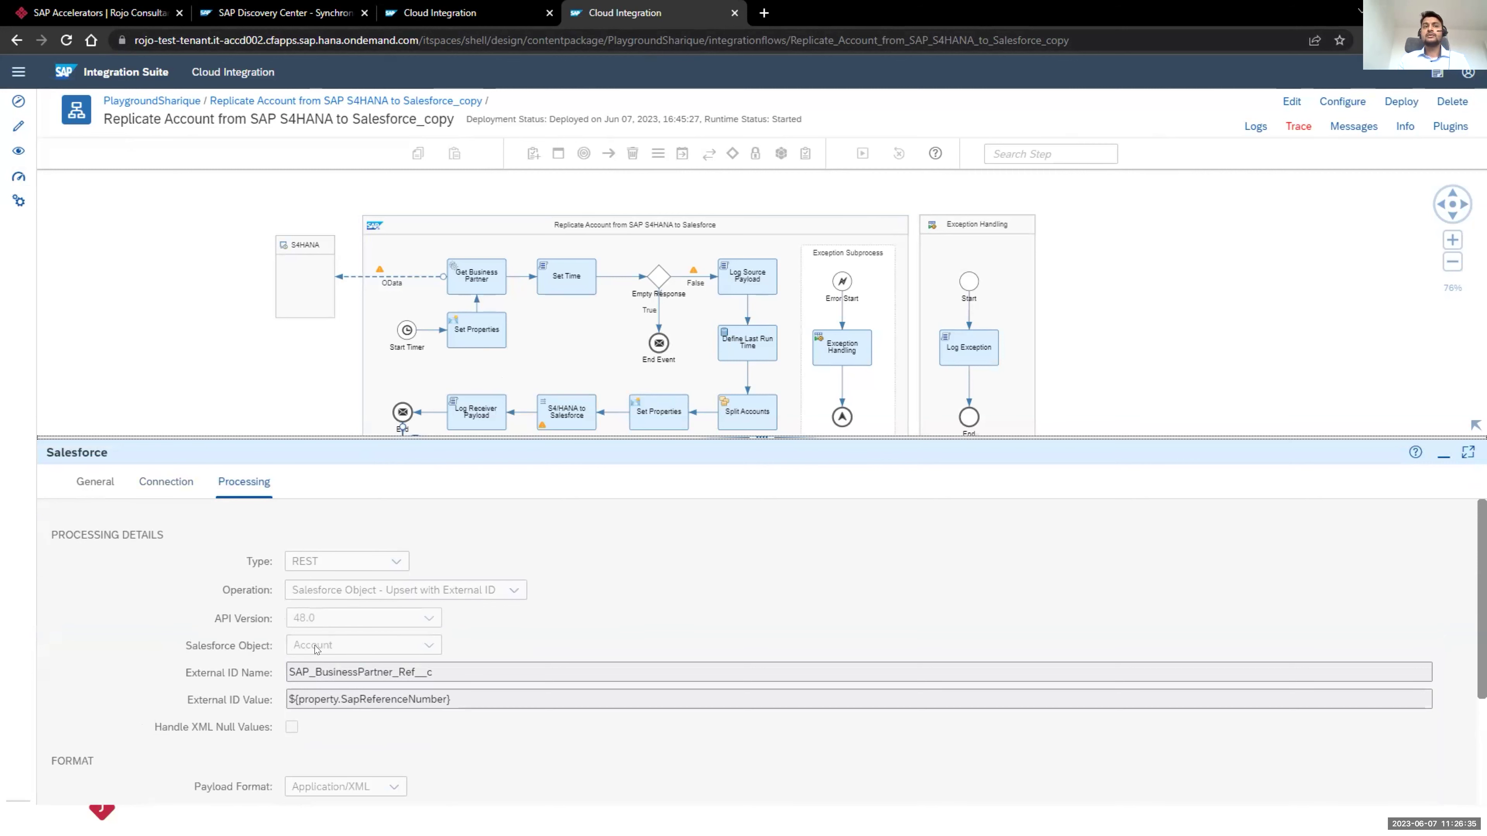
{"action": "double_click", "coordinate": [316, 672]}
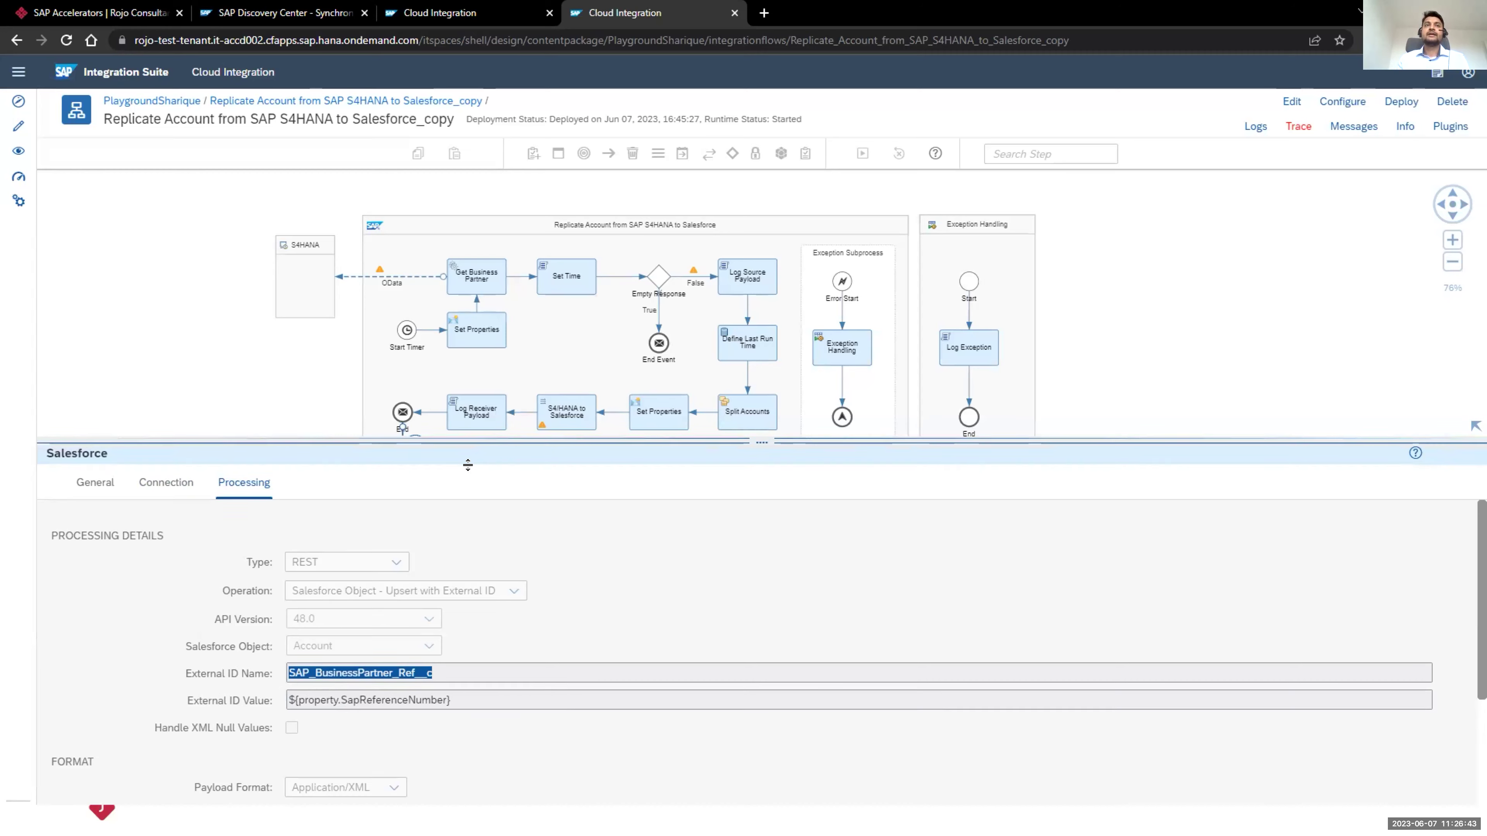
{"action": "left_click_drag", "start_coordinate": [468, 437], "coordinate": [457, 520]}
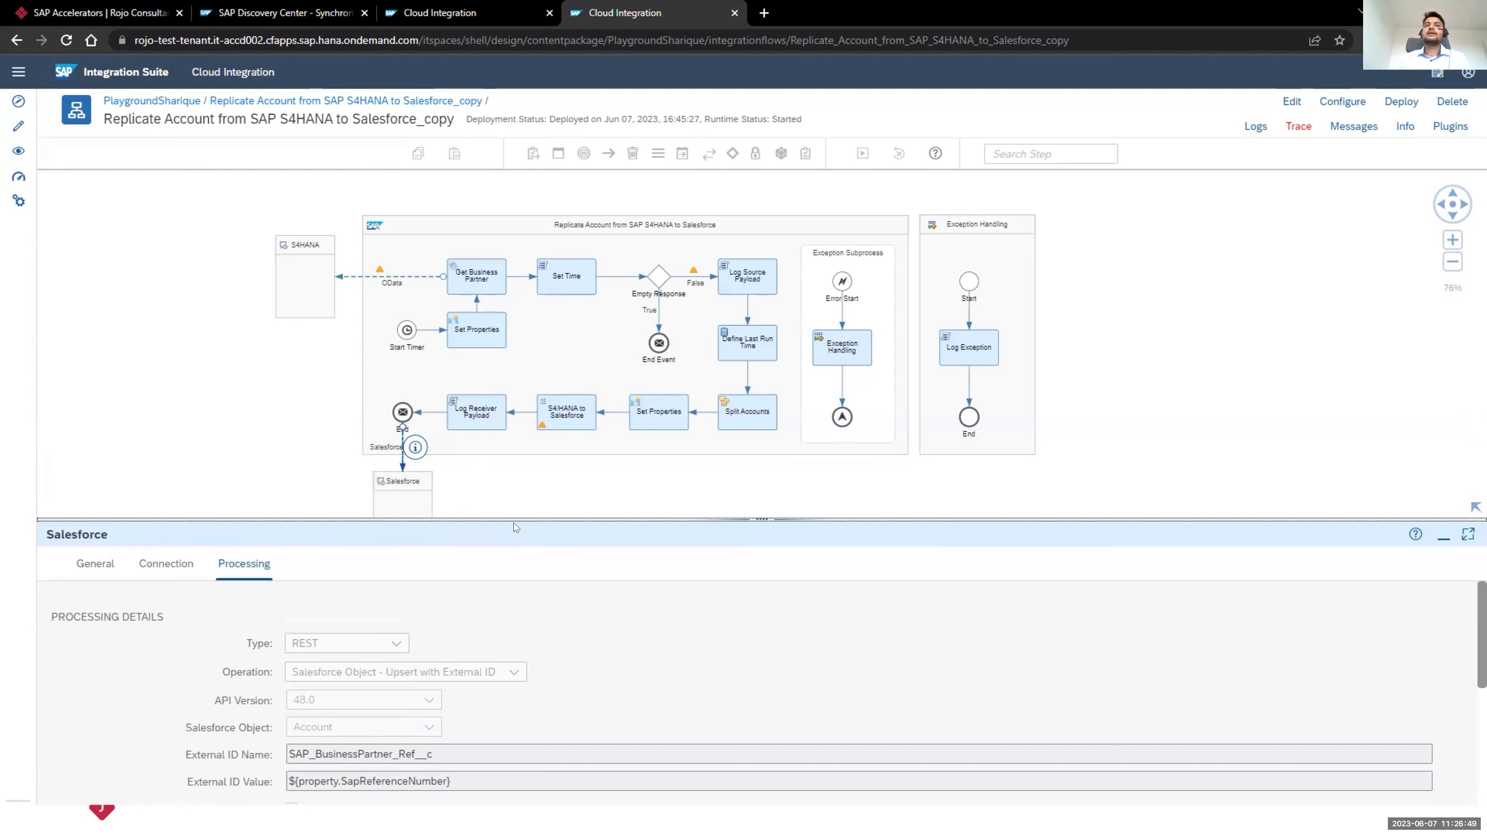
{"action": "left_click_drag", "start_coordinate": [513, 513], "coordinate": [514, 417]}
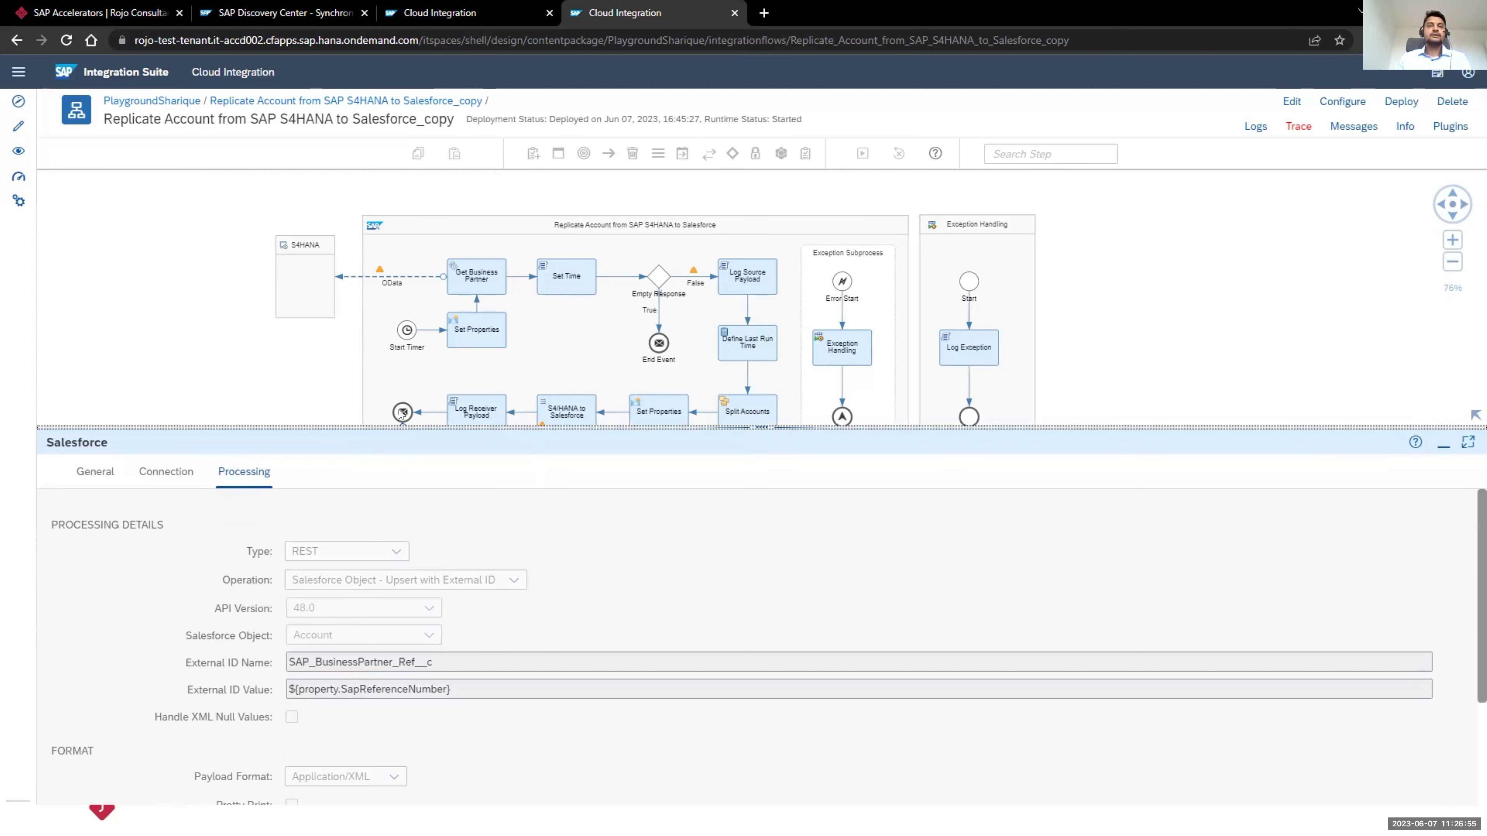
{"action": "left_click_drag", "start_coordinate": [622, 429], "coordinate": [614, 481]}
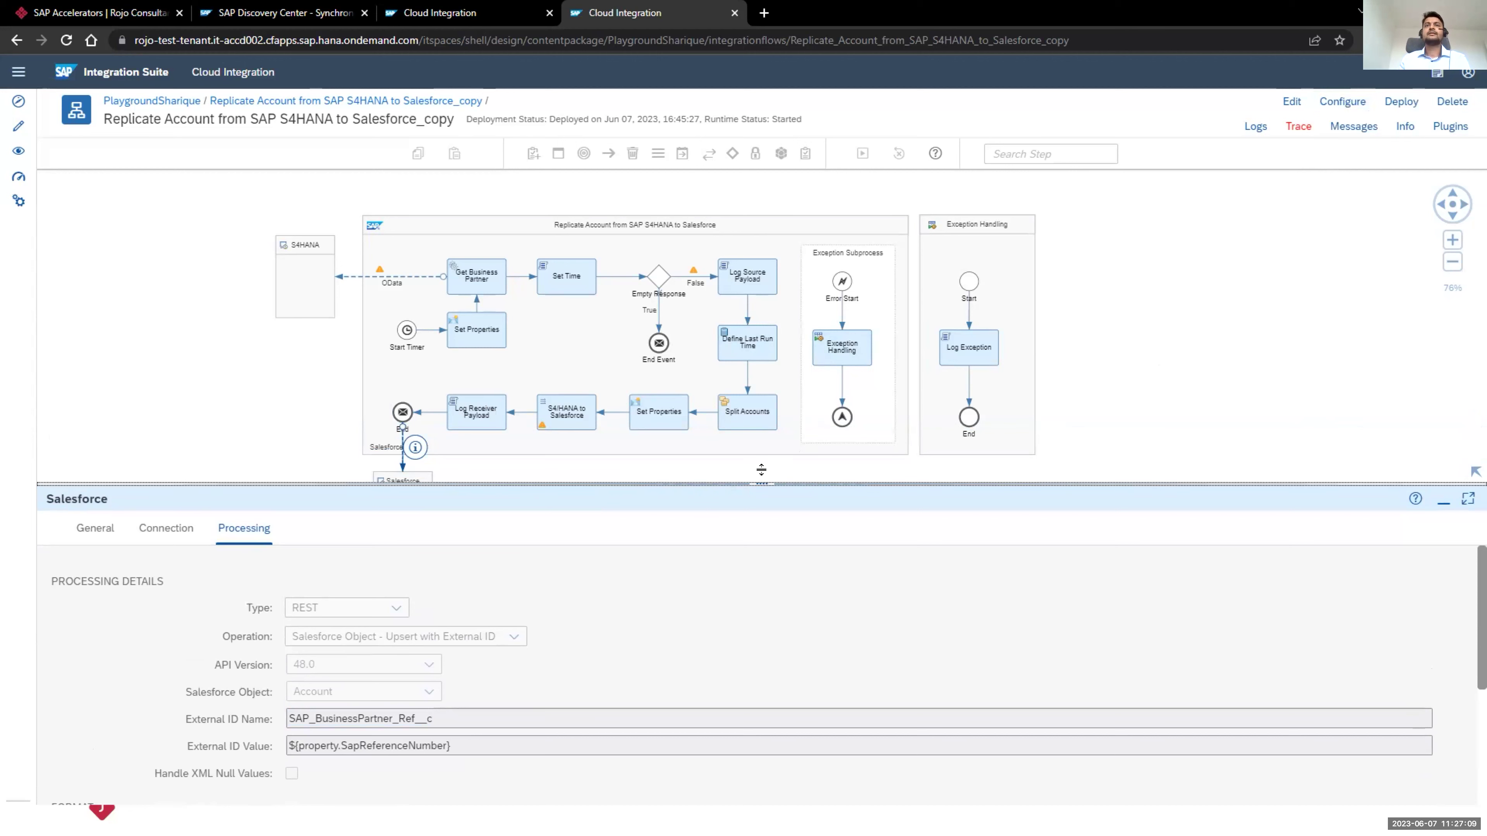
{"action": "left_click_drag", "start_coordinate": [761, 478], "coordinate": [760, 519]}
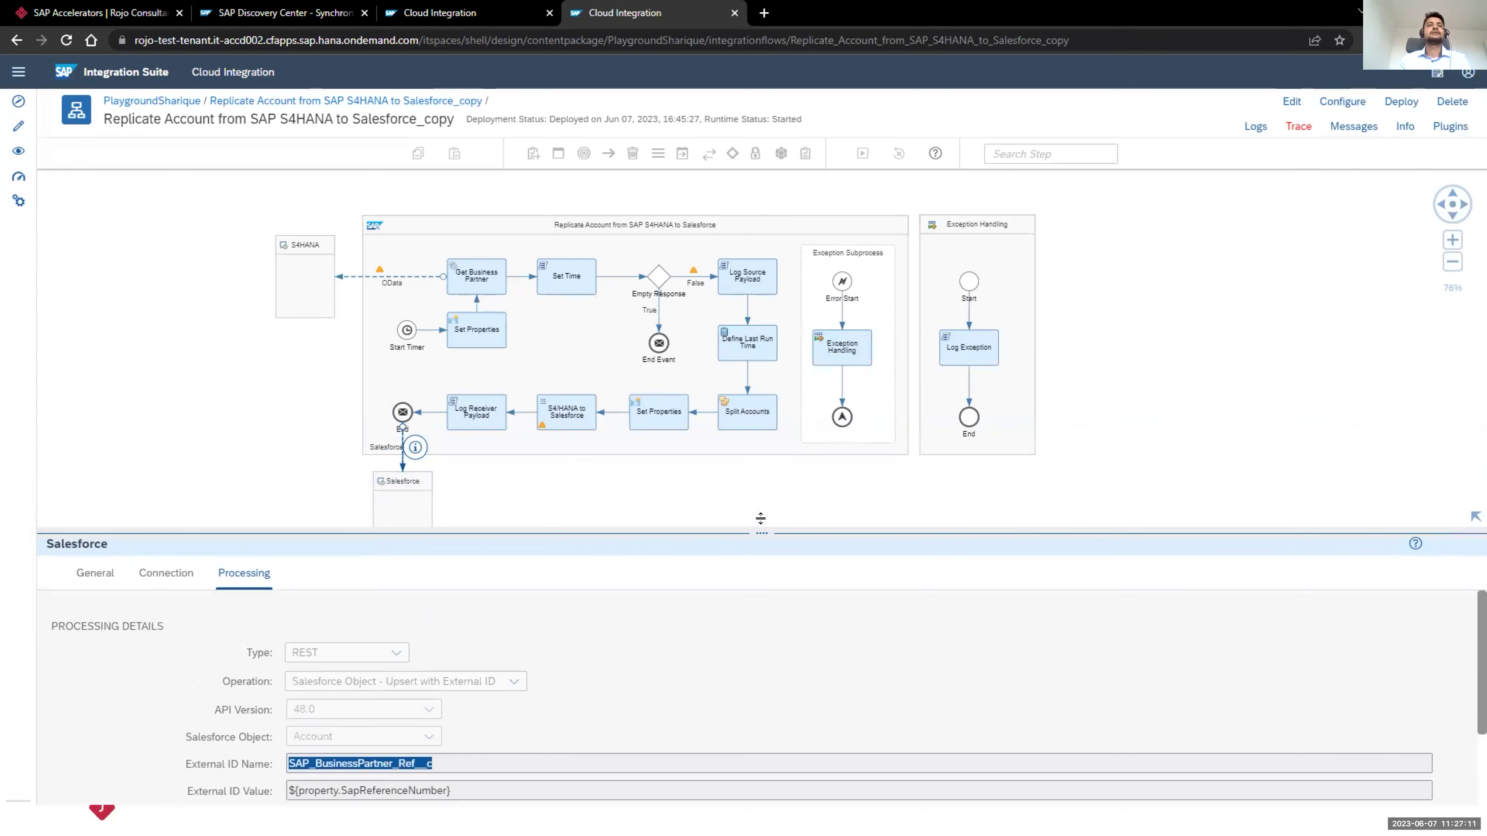
{"action": "left_click", "coordinate": [760, 519]}
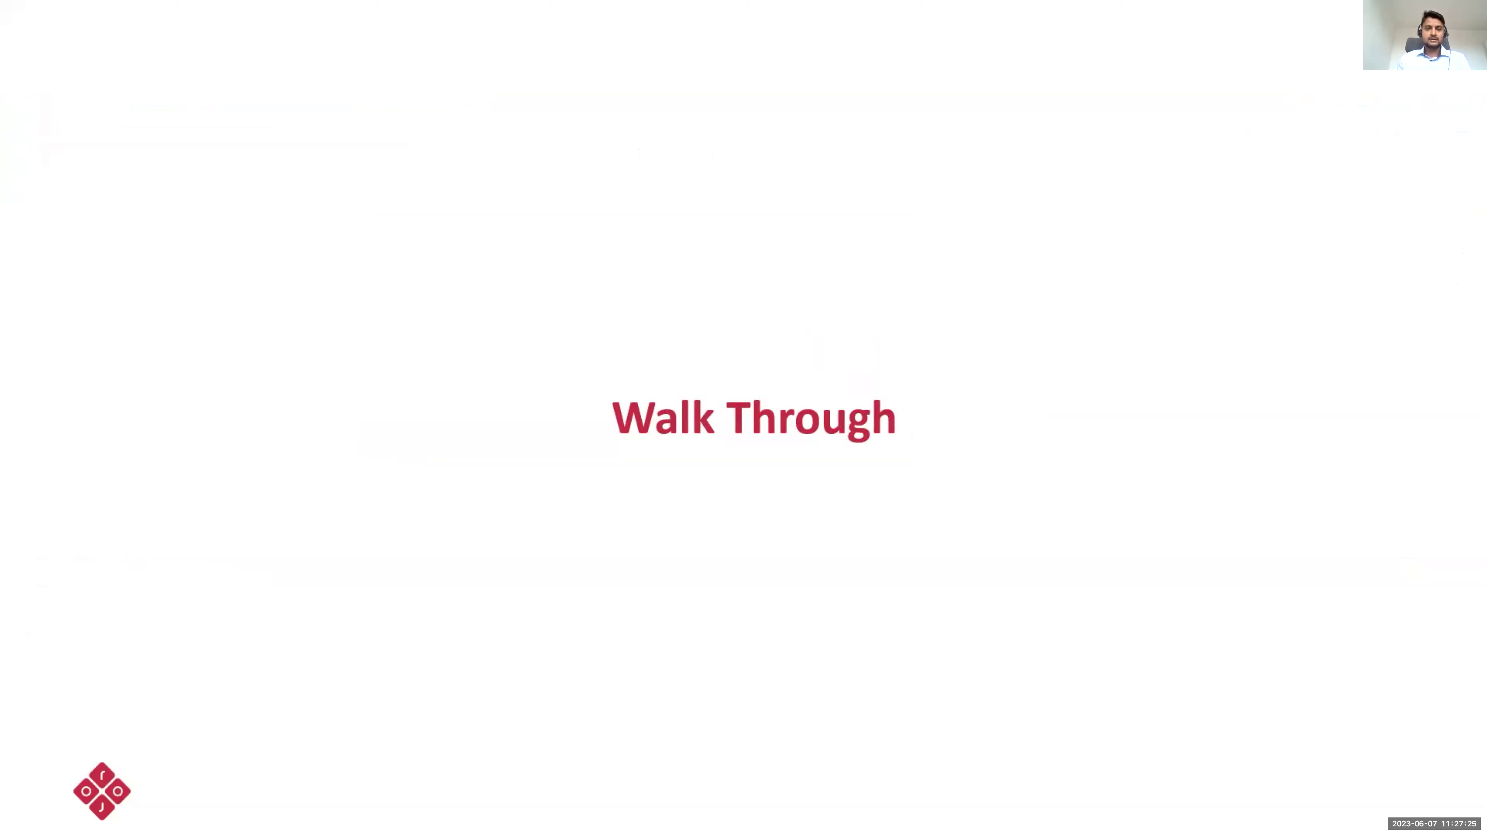
{"action": "key", "text": "Right"}
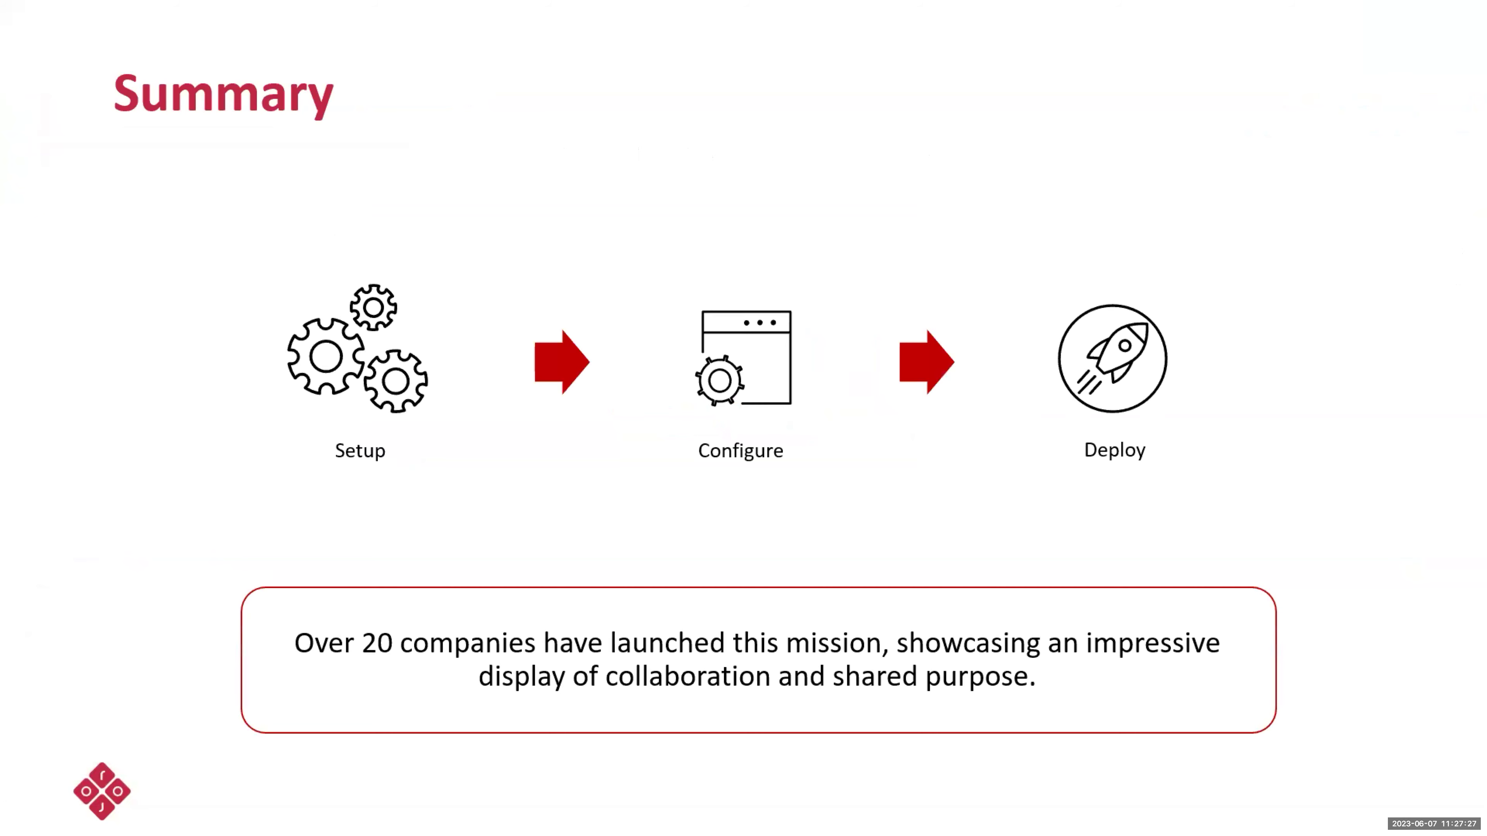
{"action": "key", "text": "Right"}
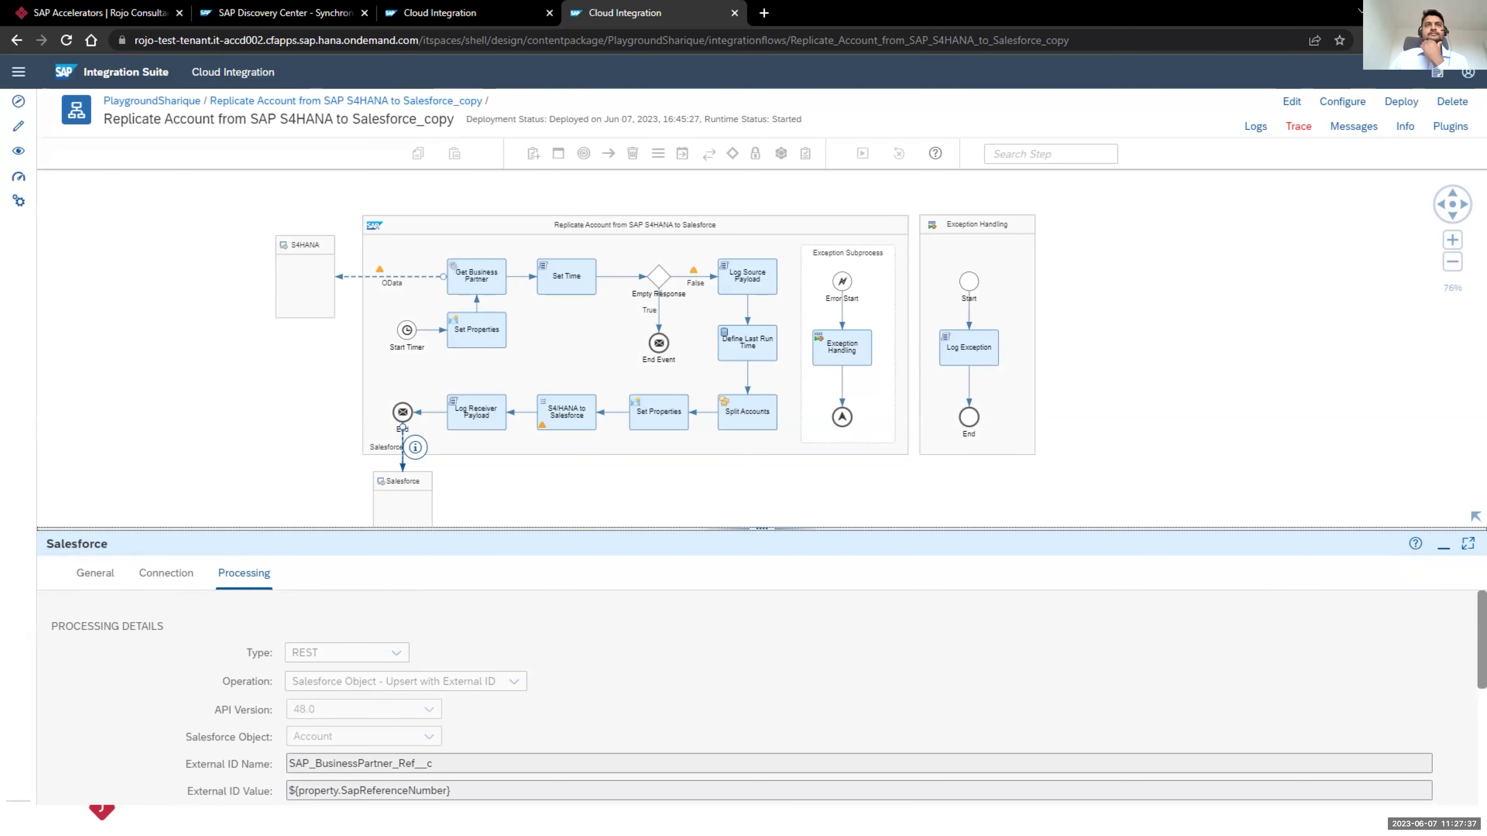
Step: Revisit the SAP S/4HANA Integration with Salesforce package's artifact list and the Discovery Center mission's verification card
{"action": "left_click", "coordinate": [411, 14]}
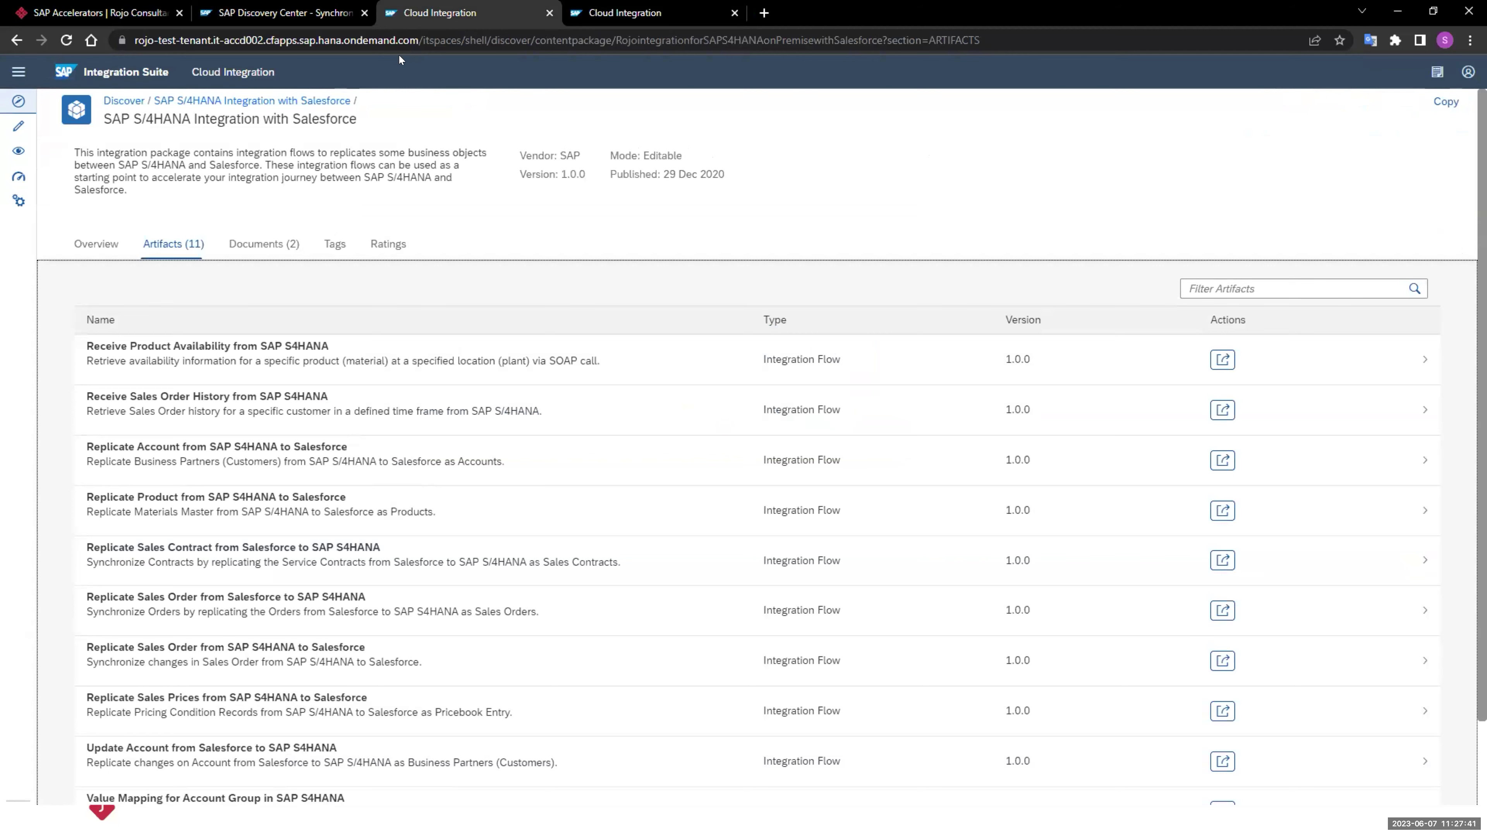
{"action": "left_click", "coordinate": [281, 12]}
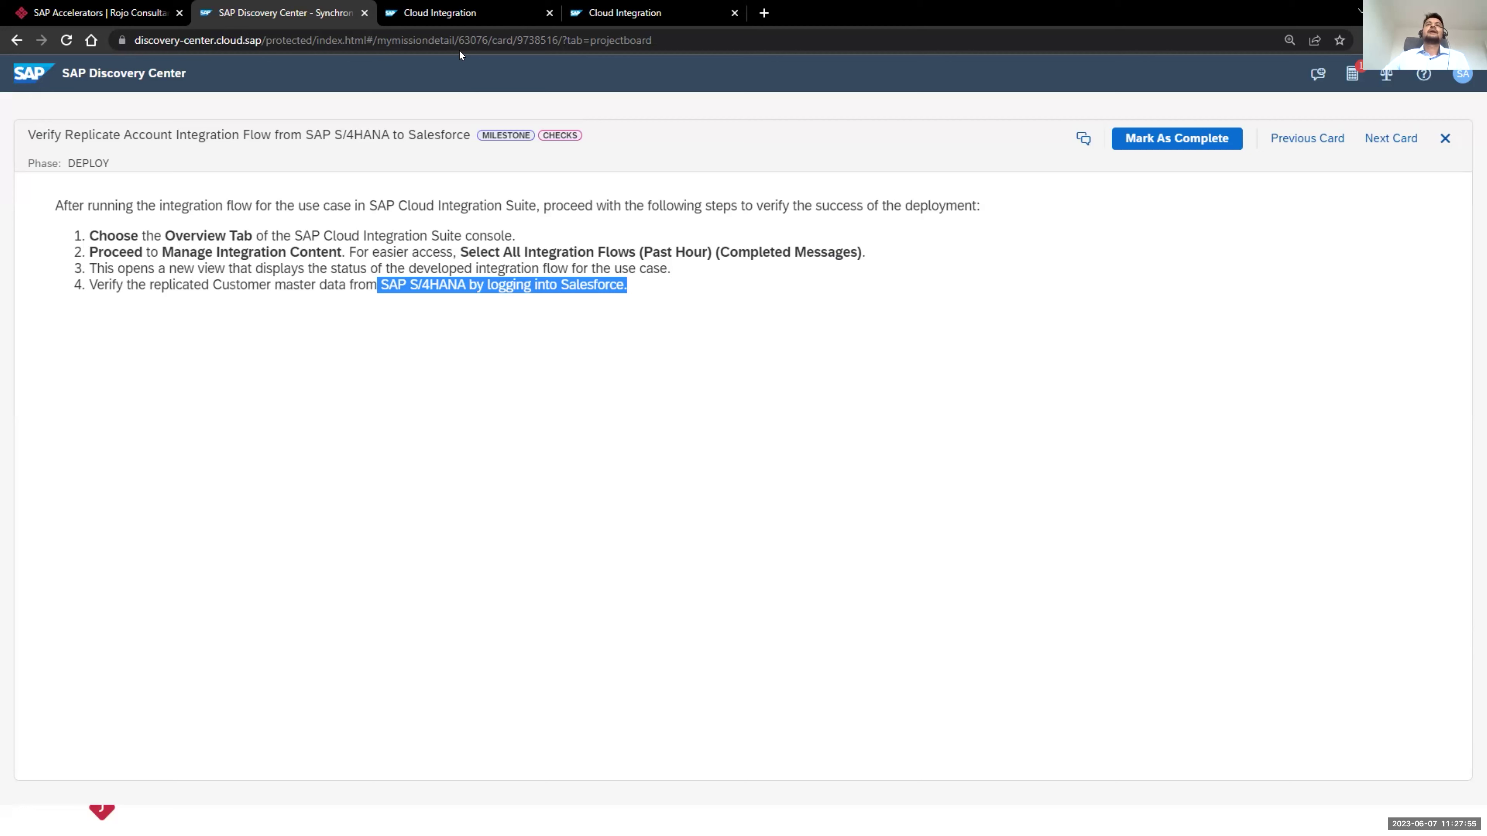
{"action": "left_click", "coordinate": [460, 16]}
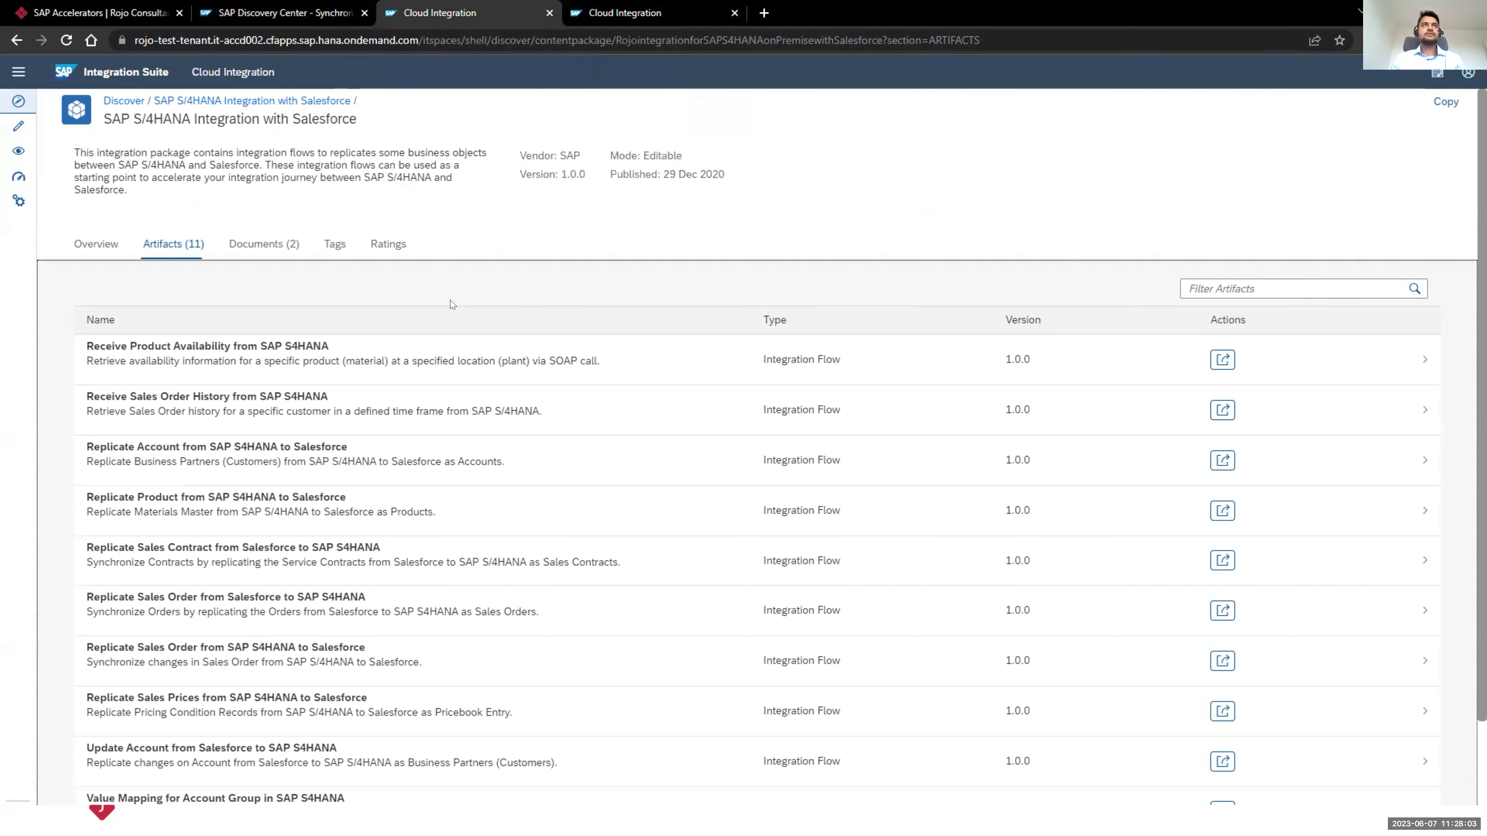
Step: Switch to SAP Discovery Center and review the Configure the Replicate Account Integration Flow card, from the process diagram to the deployment instructions
{"action": "left_click", "coordinate": [275, 12]}
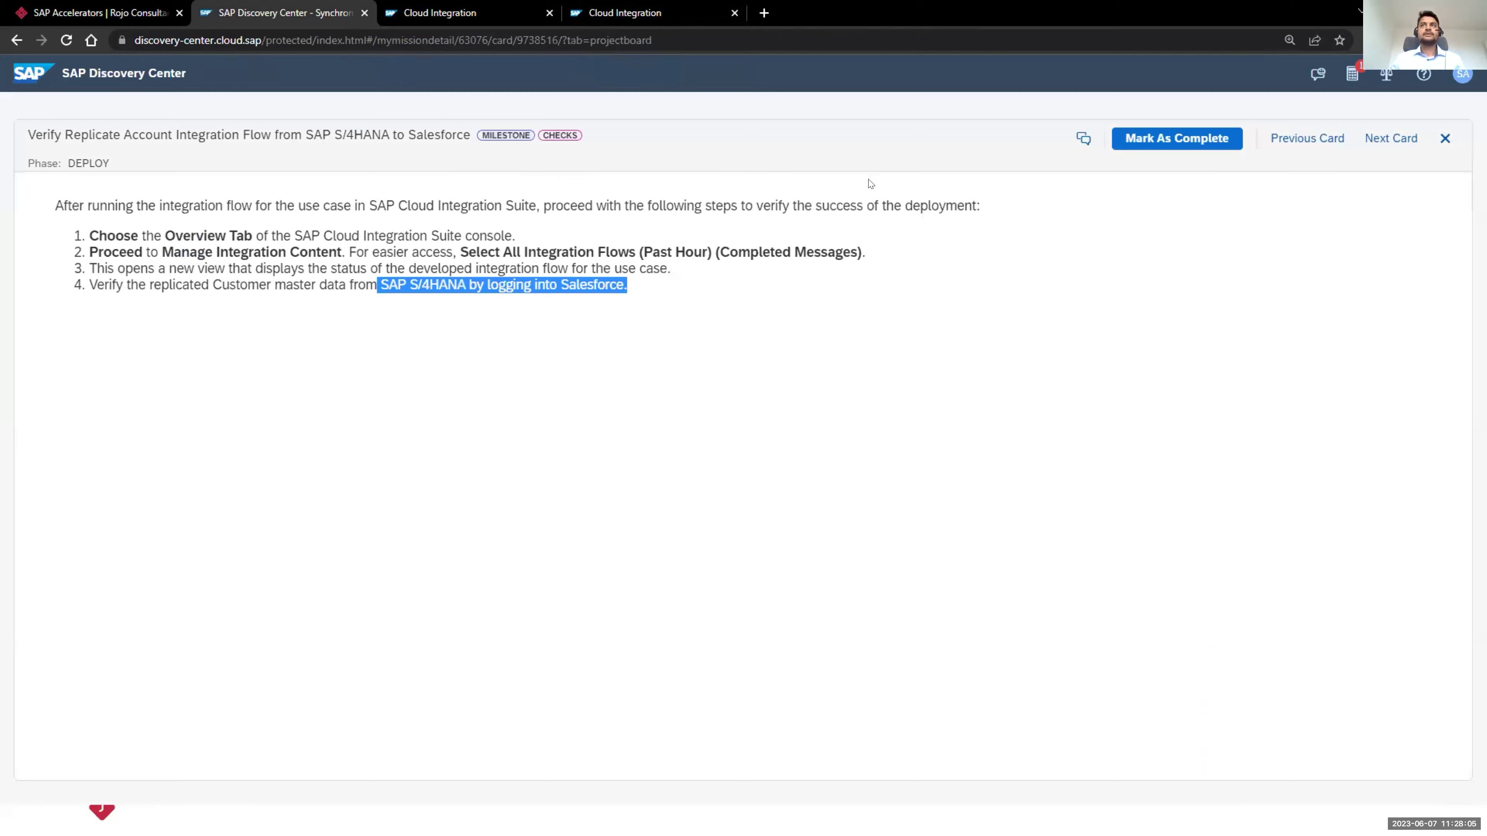
{"action": "left_click", "coordinate": [1444, 139]}
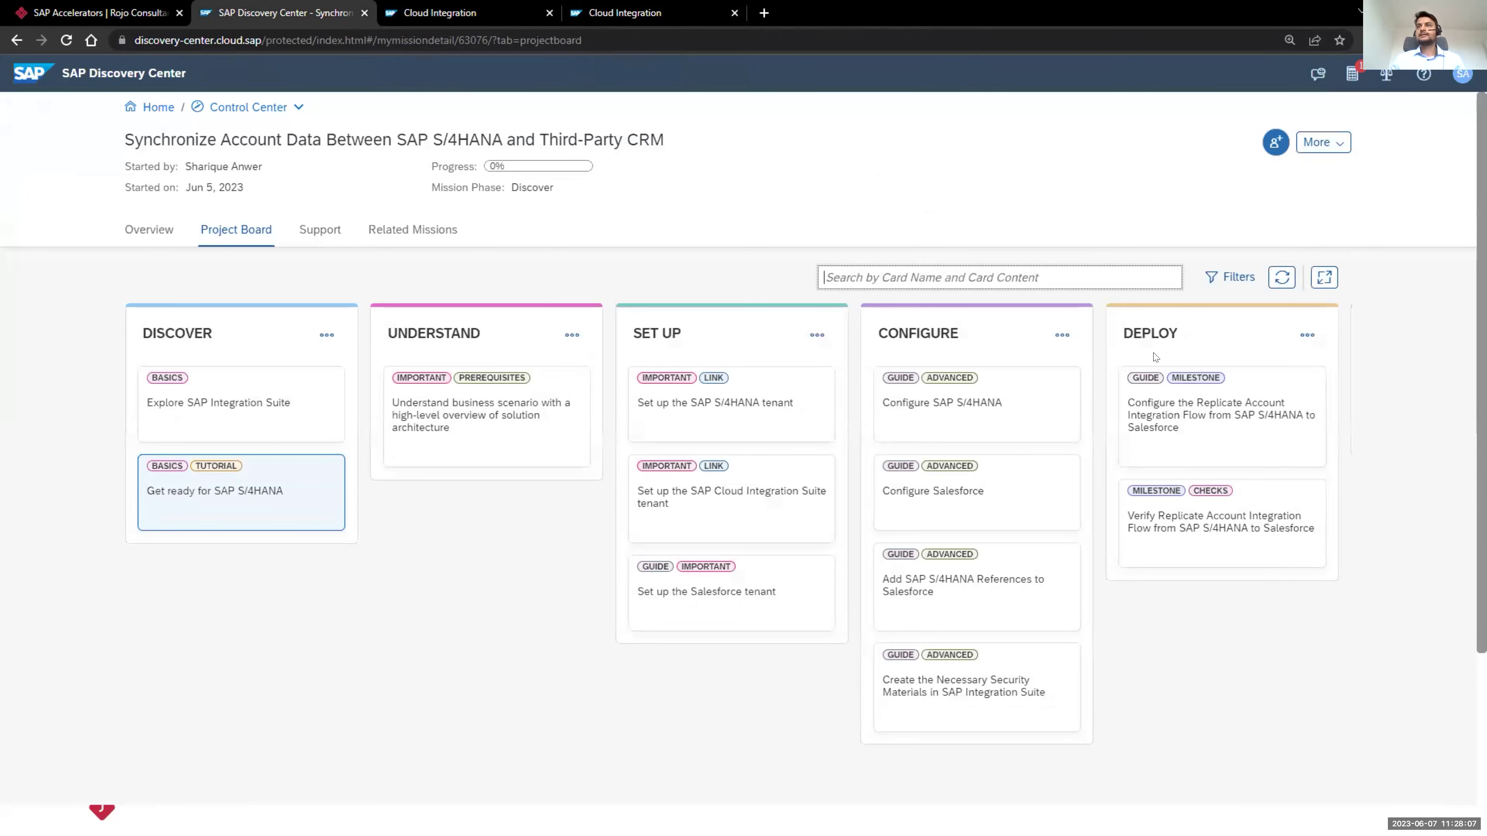
{"action": "left_click", "coordinate": [1152, 433]}
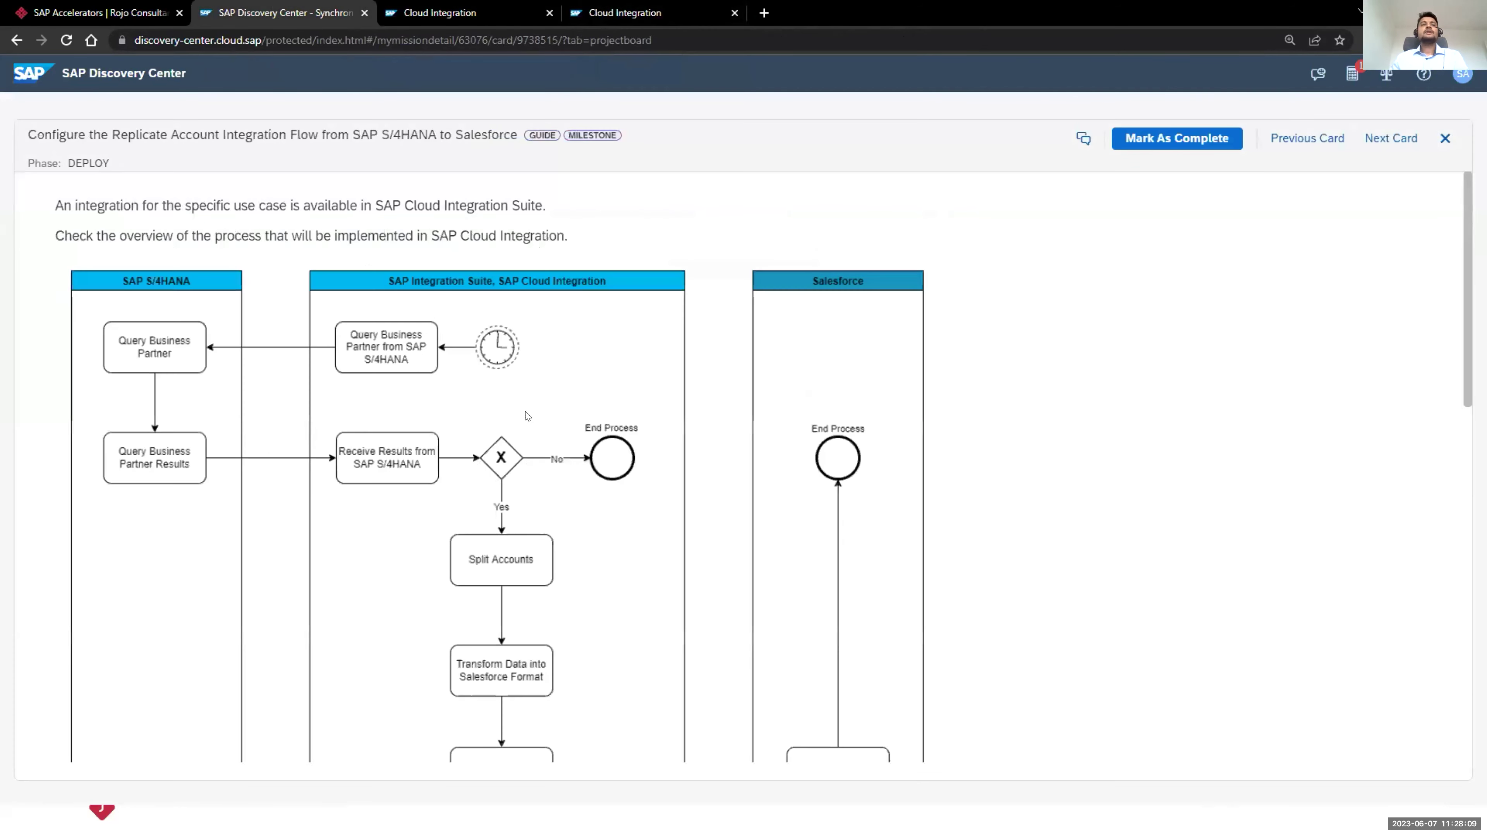
{"action": "scroll", "coordinate": [511, 530], "scroll_direction": "down", "scroll_amount": 2}
{"action": "scroll", "coordinate": [509, 527], "scroll_direction": "down", "scroll_amount": 15}
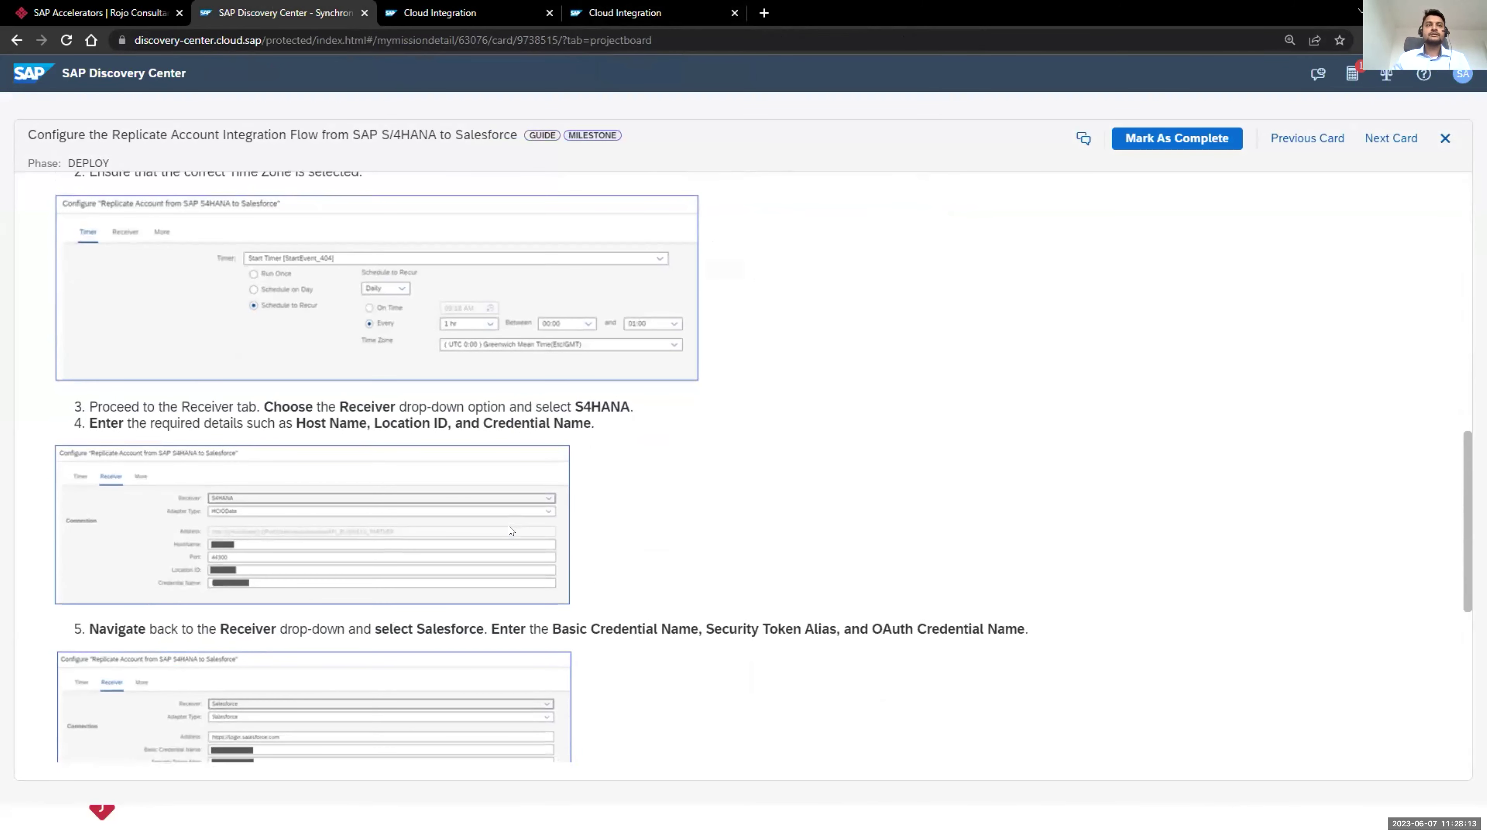
{"action": "scroll", "coordinate": [509, 527], "scroll_direction": "down", "scroll_amount": 8}
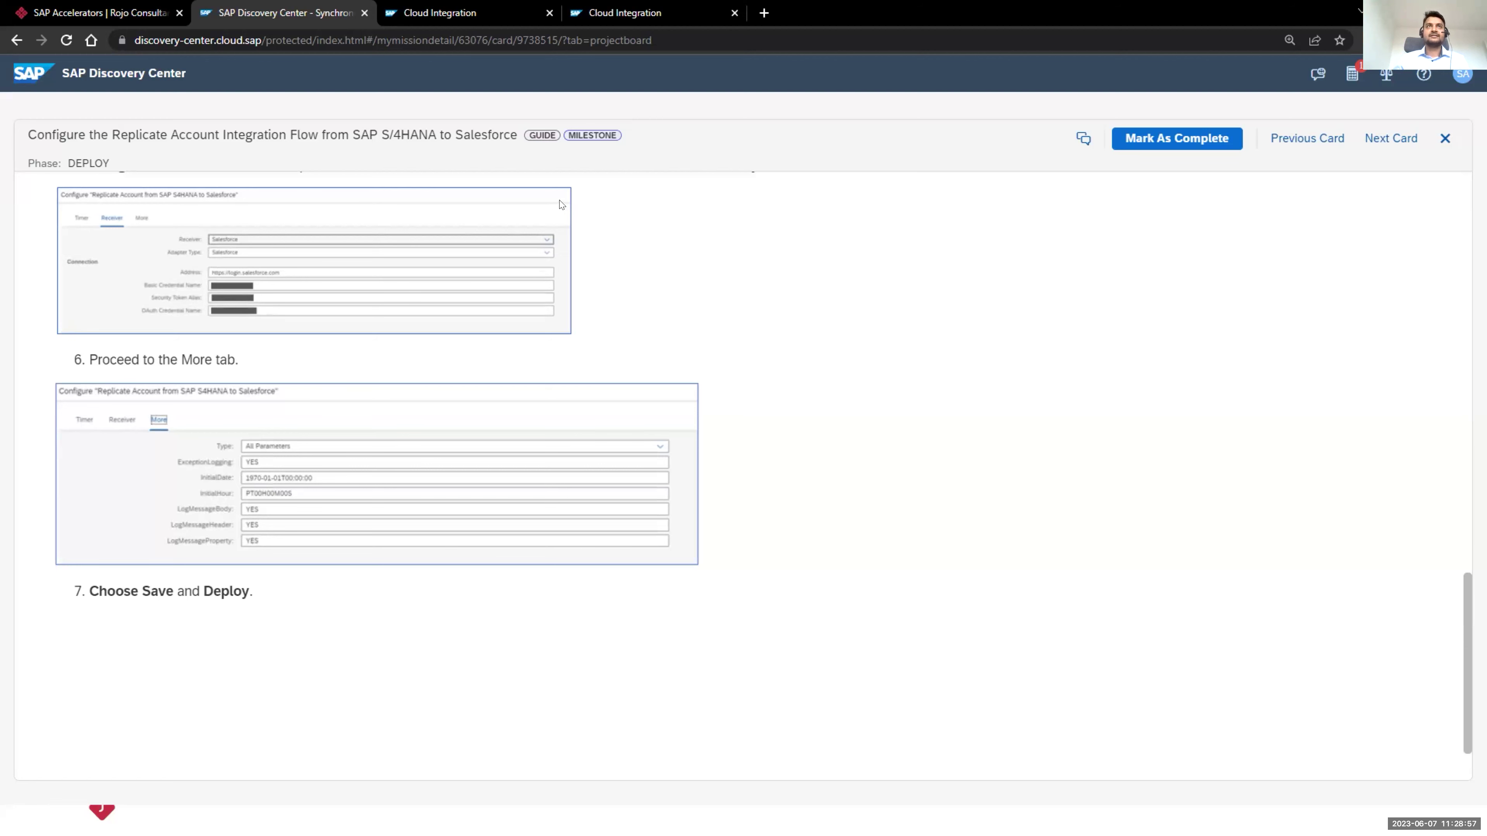
Step: Return to the Replicate Account flow in Cloud Integration and inspect its Set Properties, Set Time and Define Last Run Time steps
{"action": "left_click", "coordinate": [615, 13]}
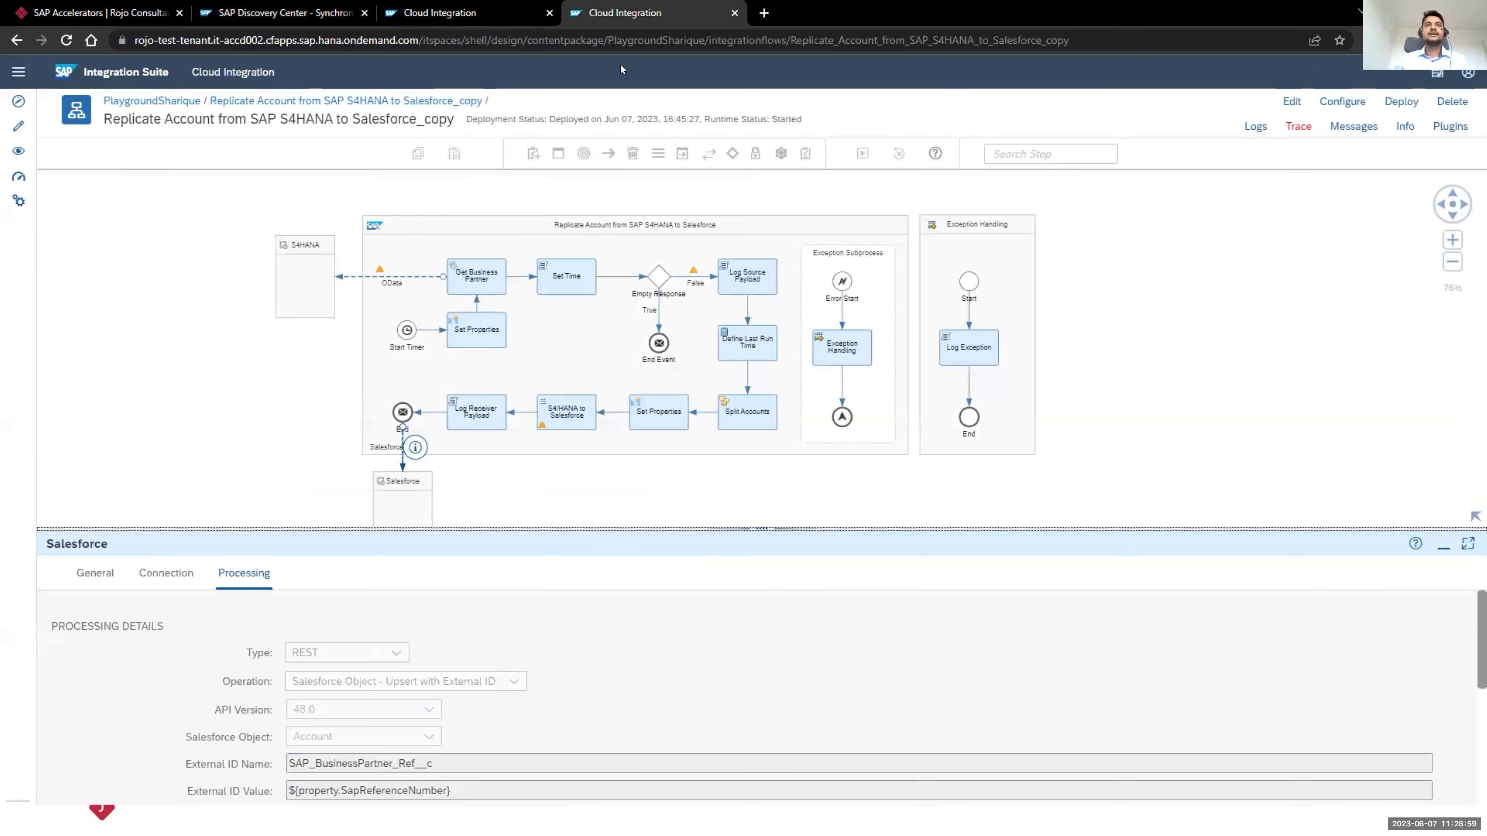
{"action": "left_click", "coordinate": [461, 335]}
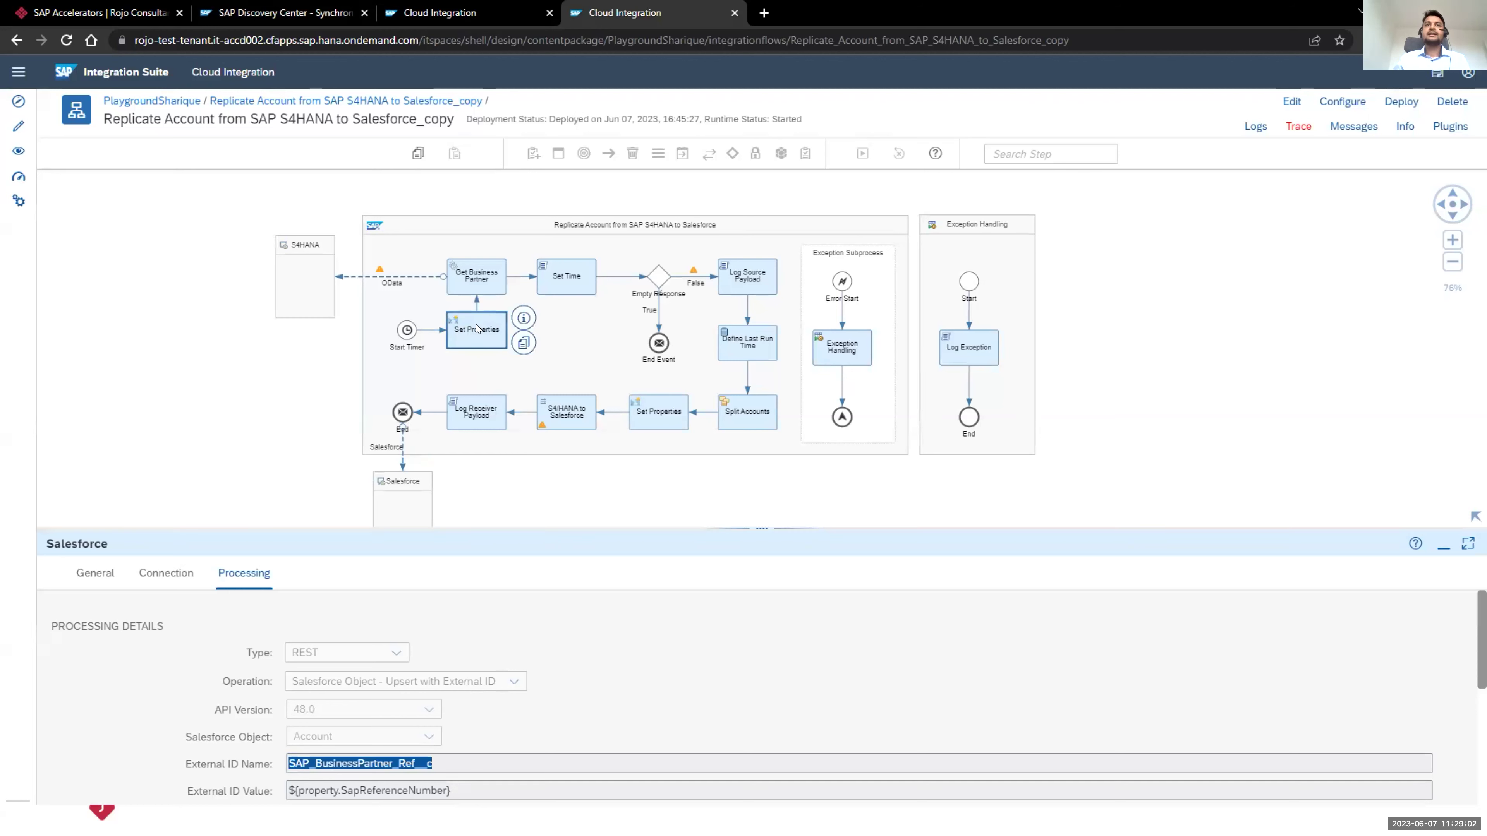
{"action": "left_click", "coordinate": [559, 280]}
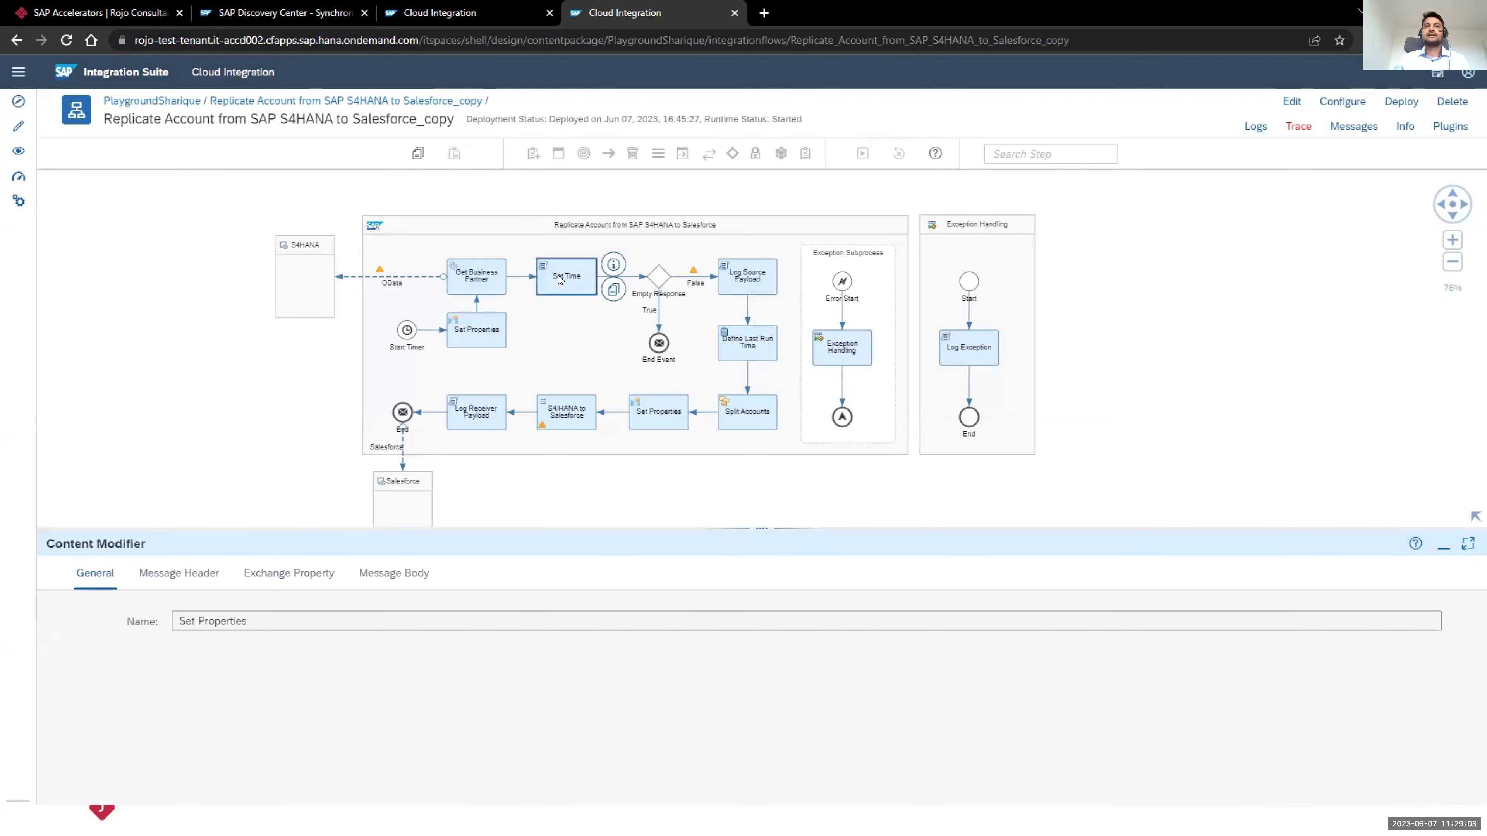
{"action": "left_click", "coordinate": [737, 343]}
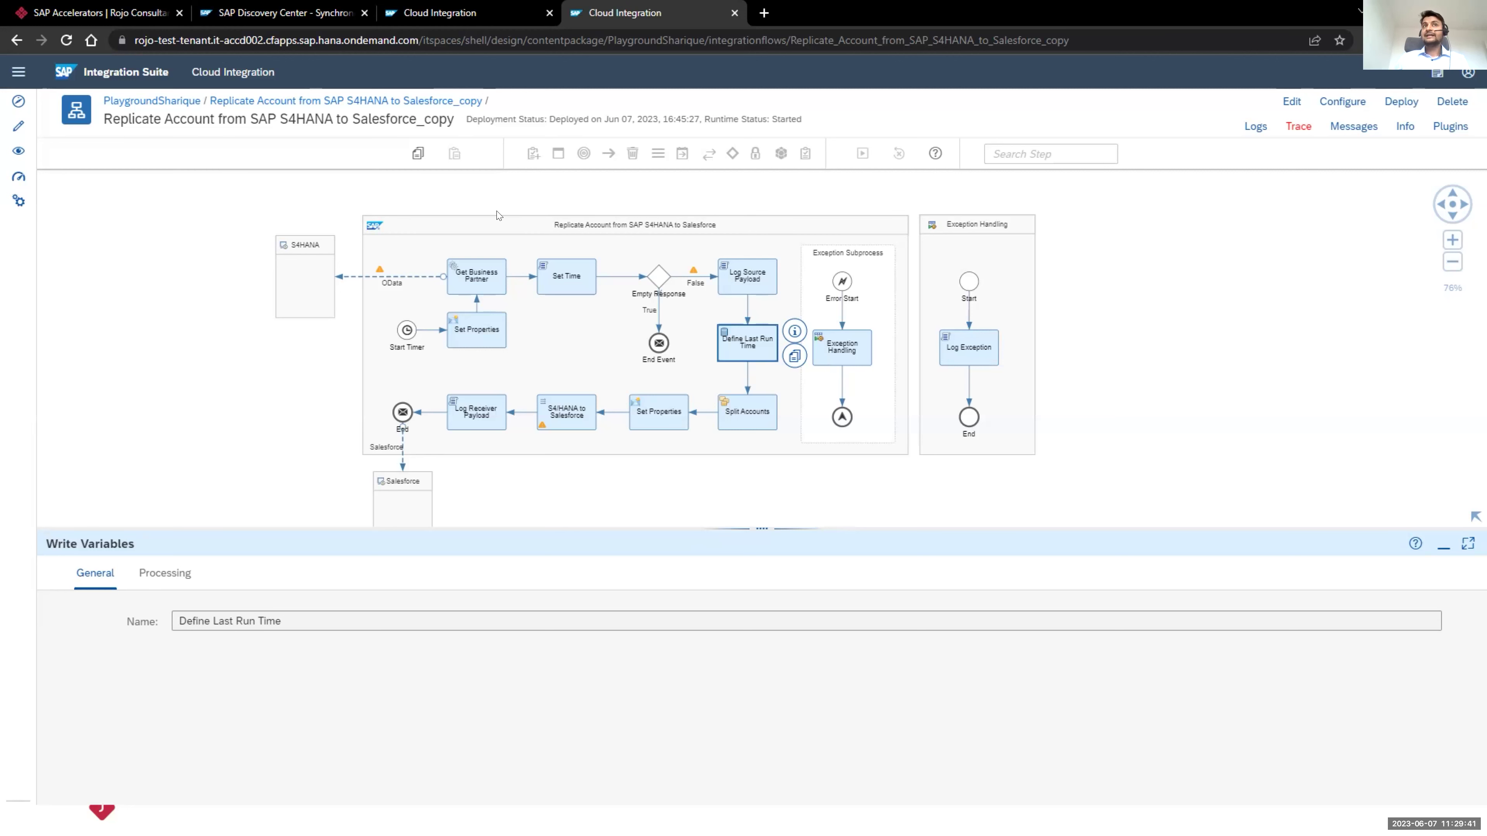
{"action": "mouse_move", "coordinate": [386, 283]}
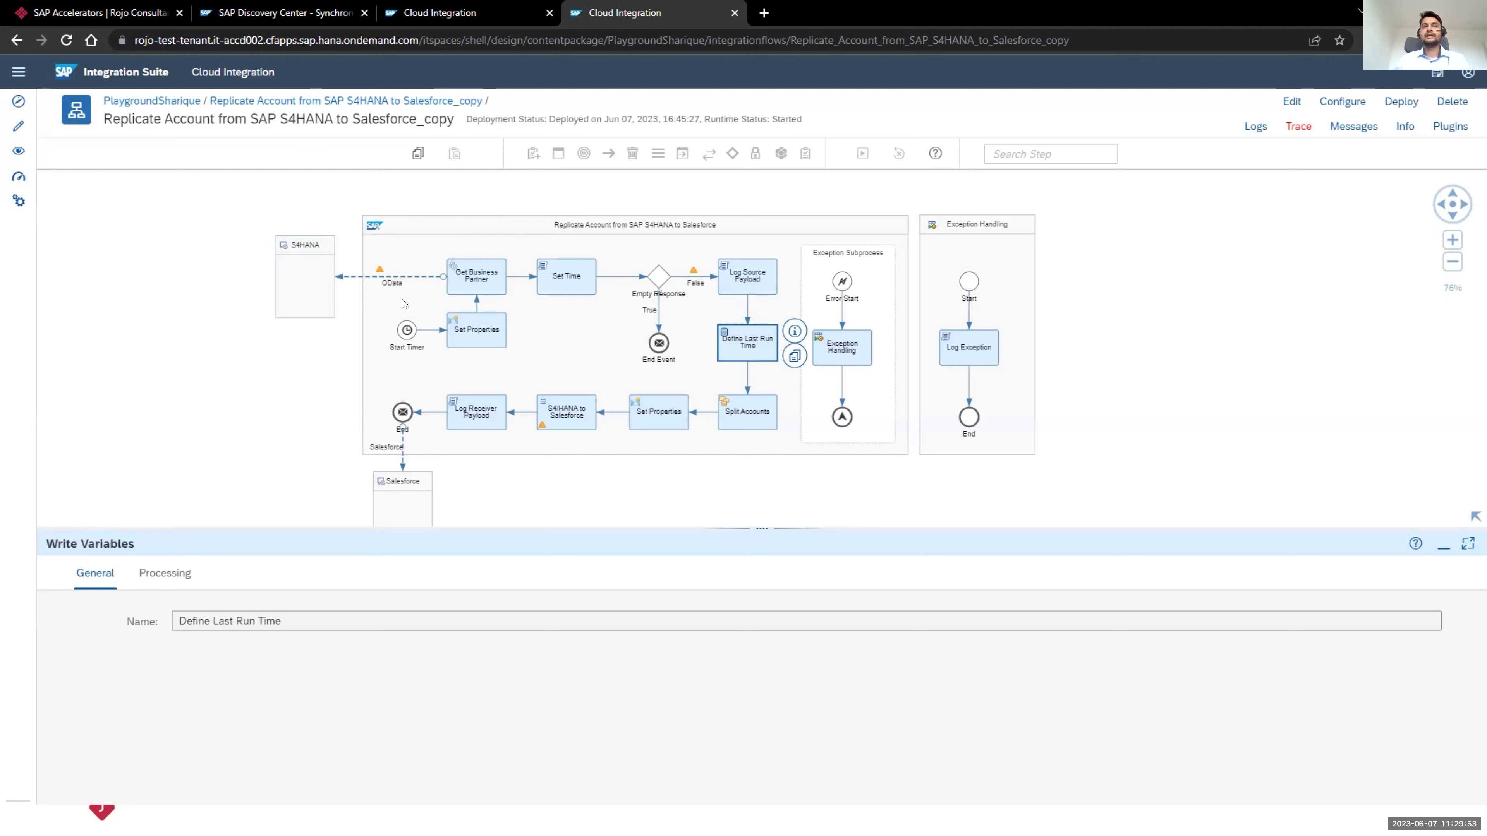
Step: View the integration flow's general properties and the Start Timer event, leaving no flow element selected
{"action": "left_click", "coordinate": [191, 280]}
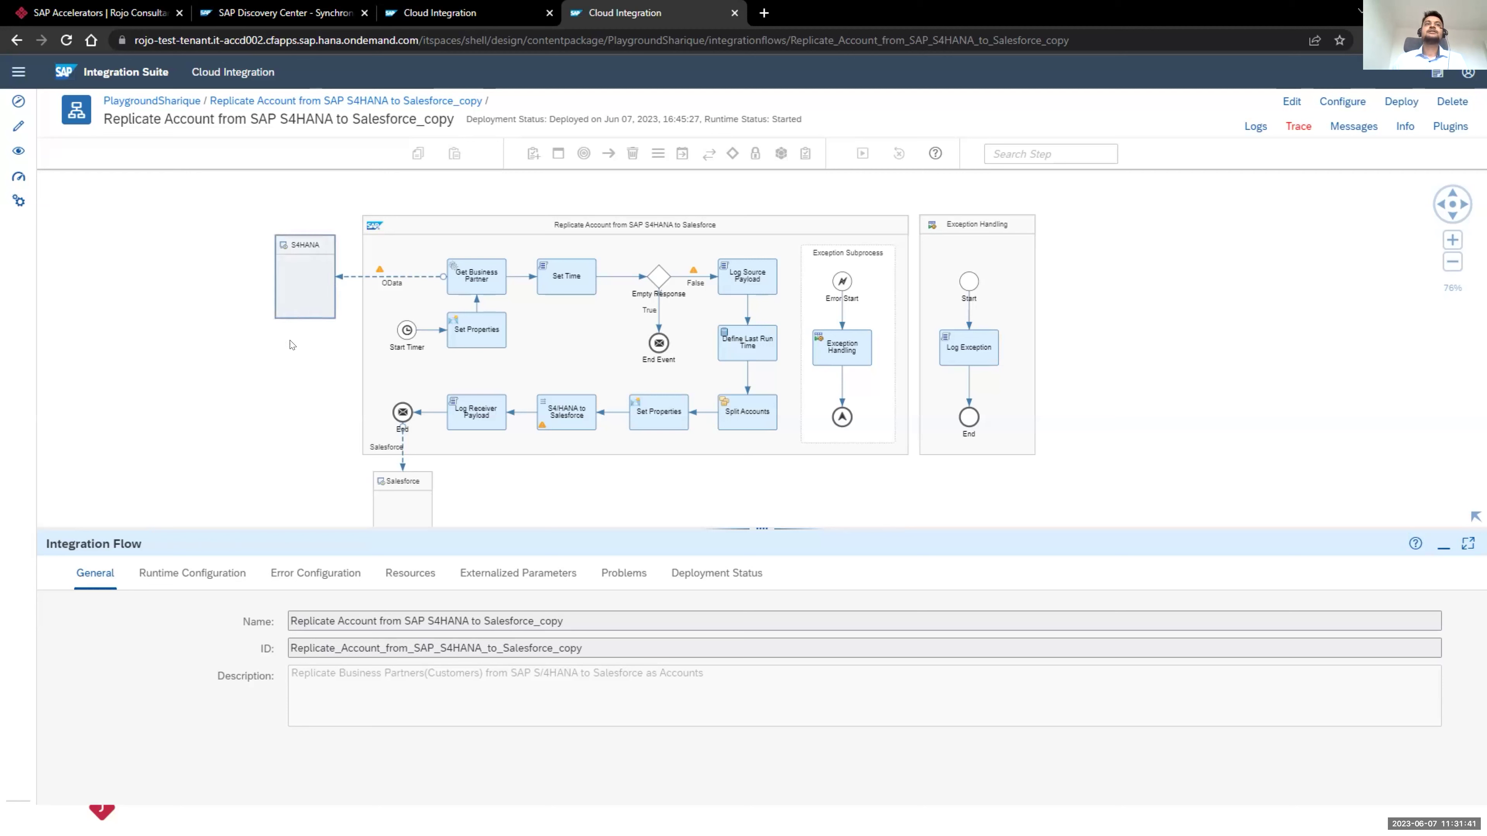
{"action": "left_click", "coordinate": [408, 331]}
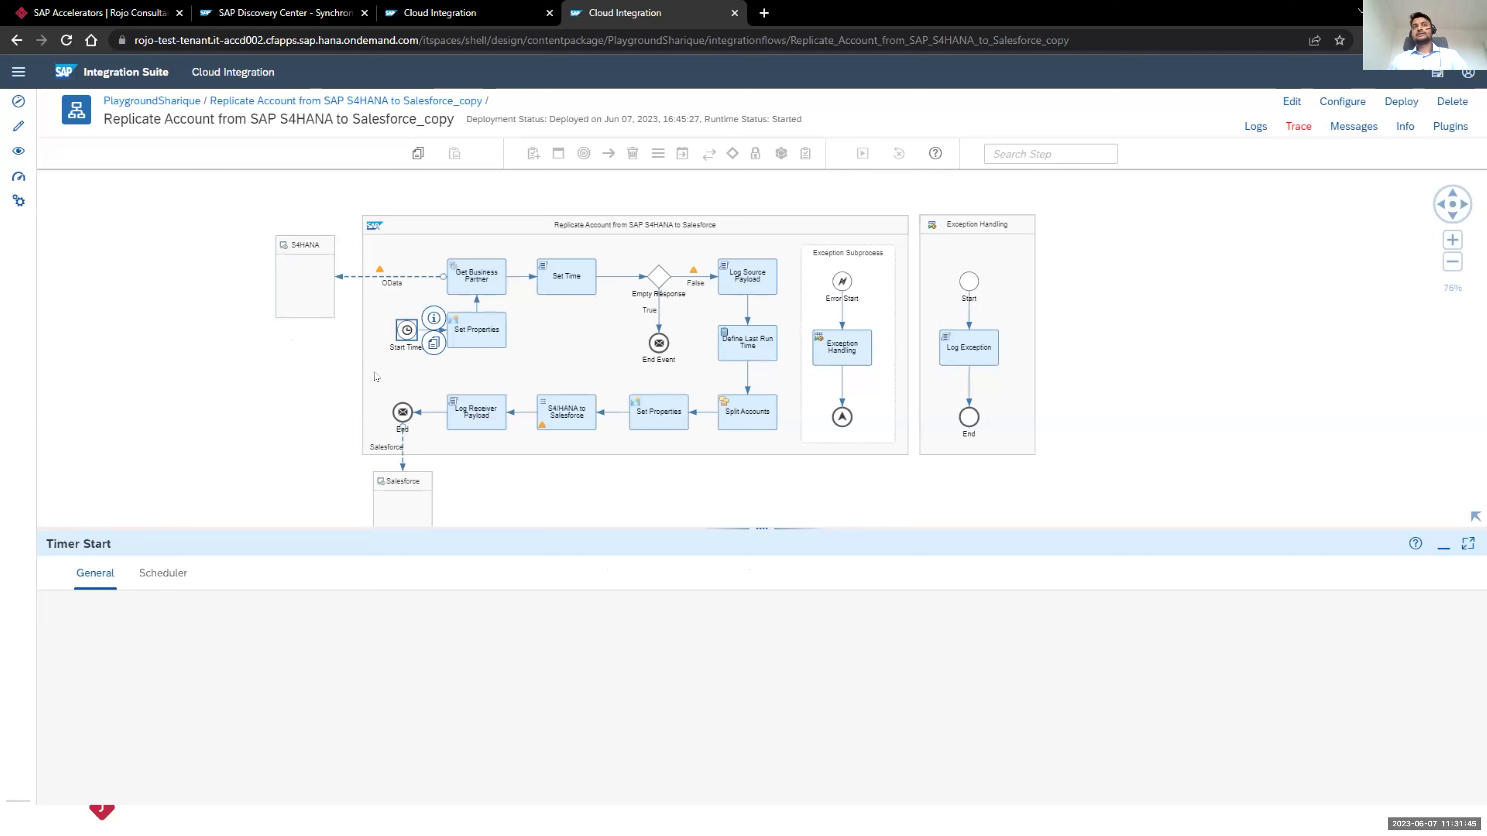
{"action": "left_click", "coordinate": [203, 393]}
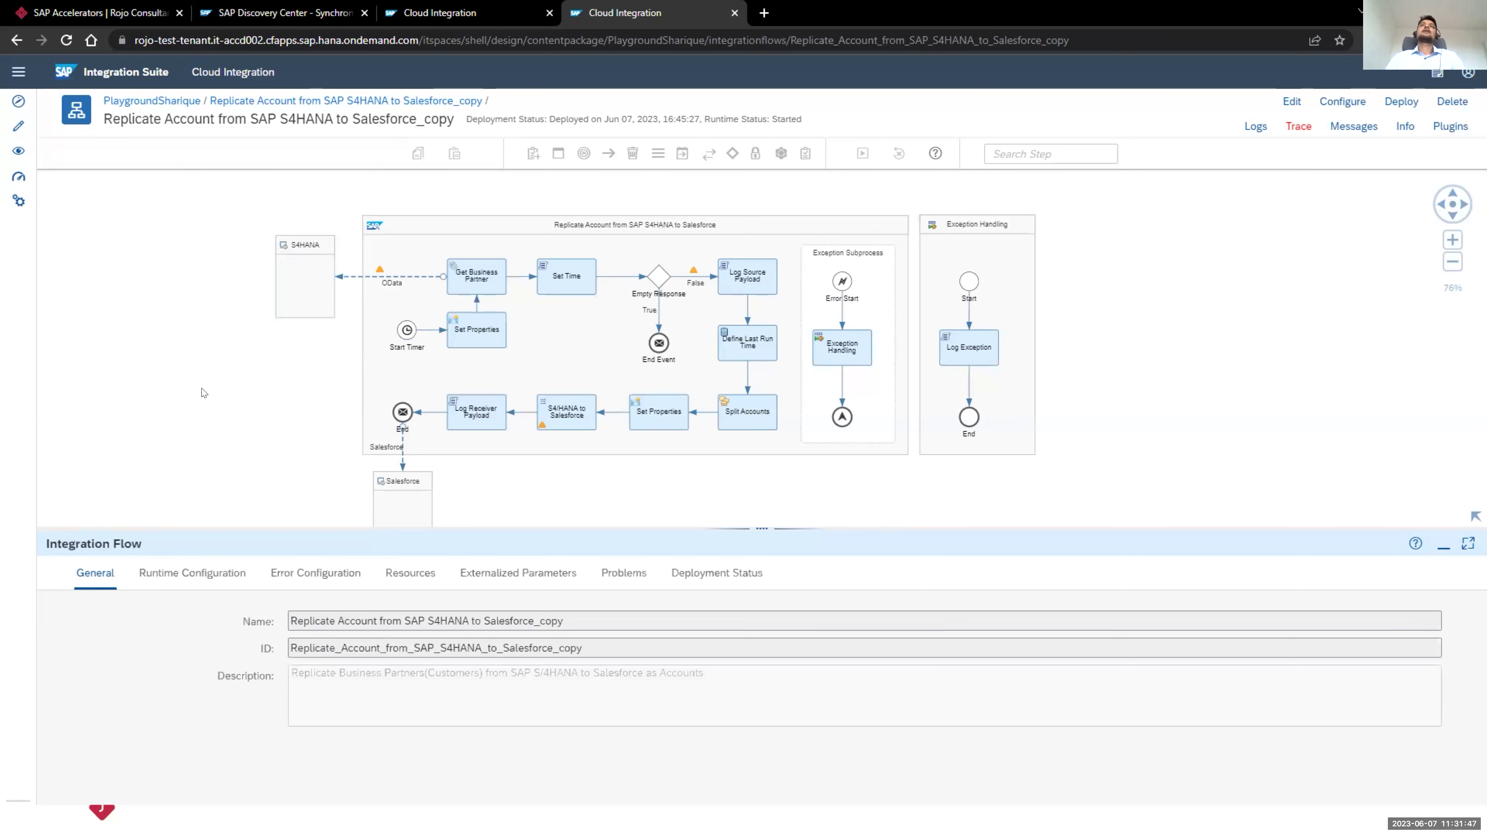